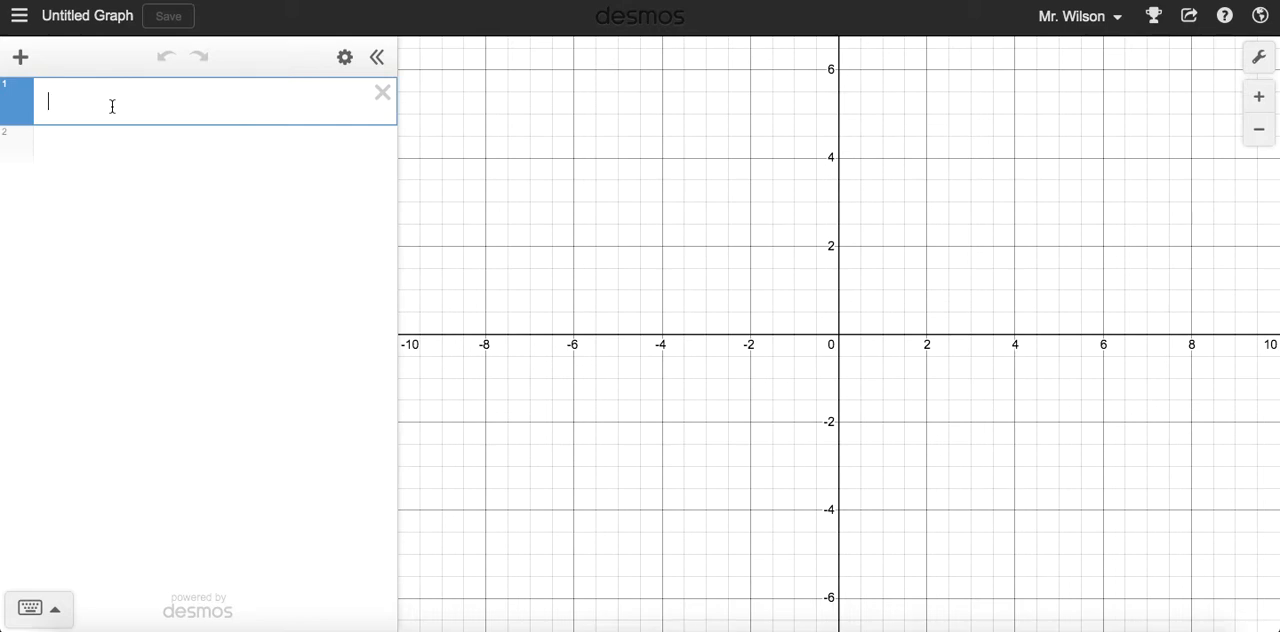
Define list a as [1,1,1,2,2,3,3,3,3,3,3,5,5,5,6,7,7,9,11,16]
text(a )
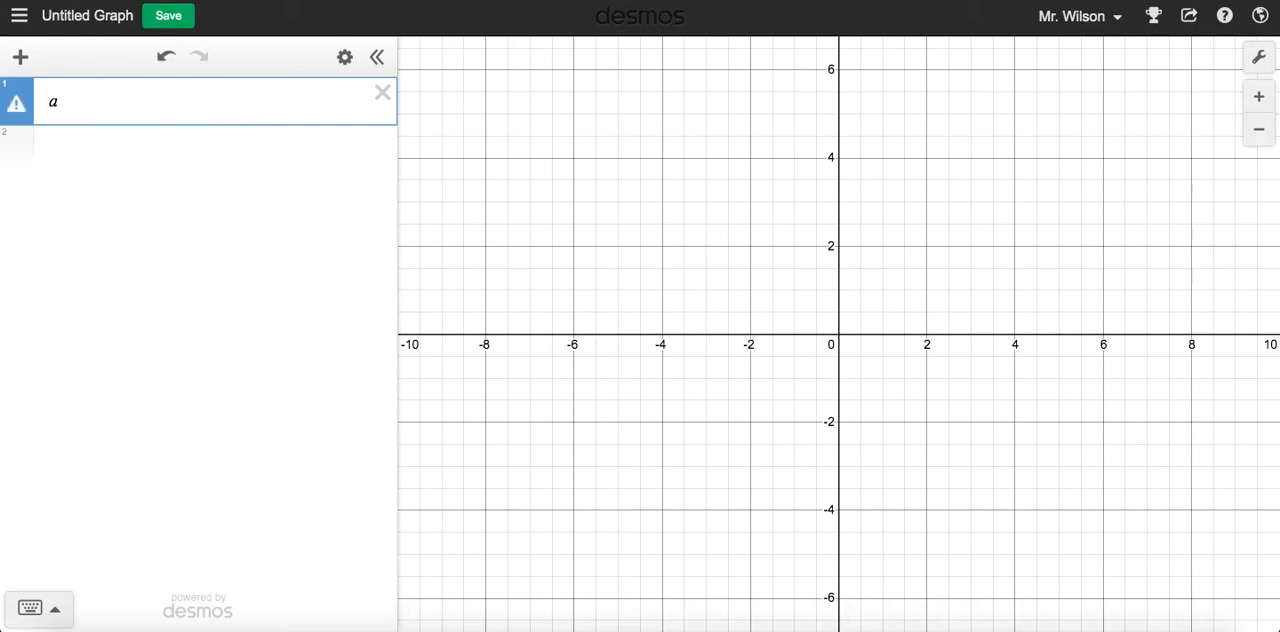
text(= [)
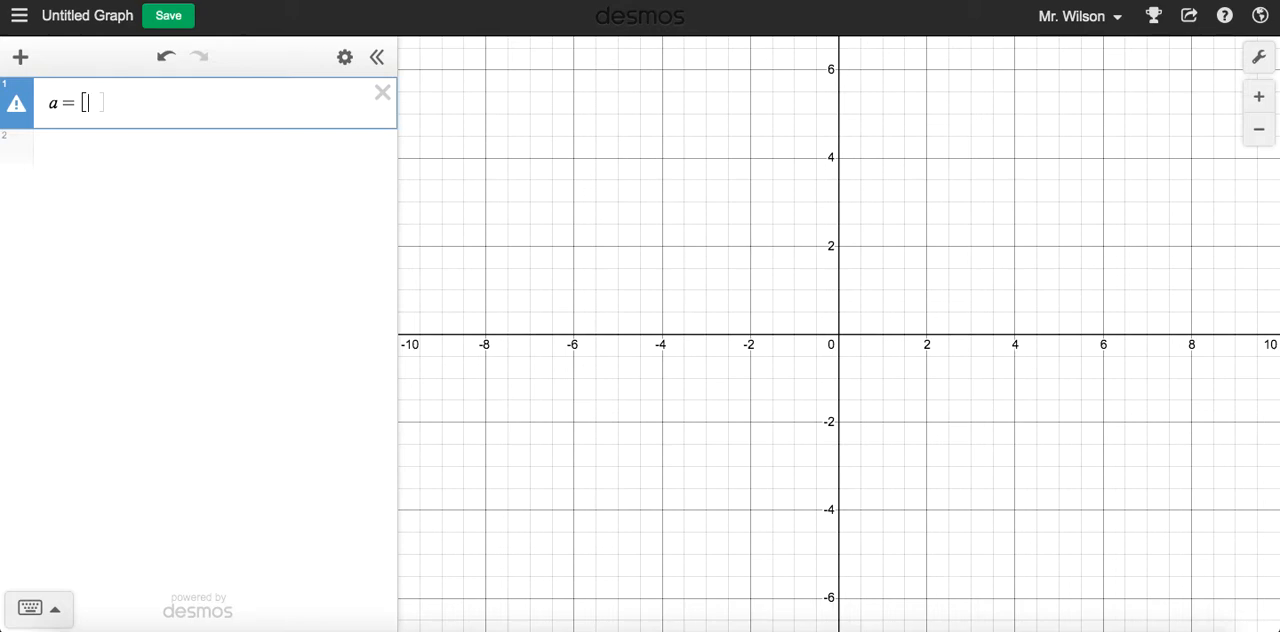
text(1,1,1,2,2,3,3,3,3,3,3)
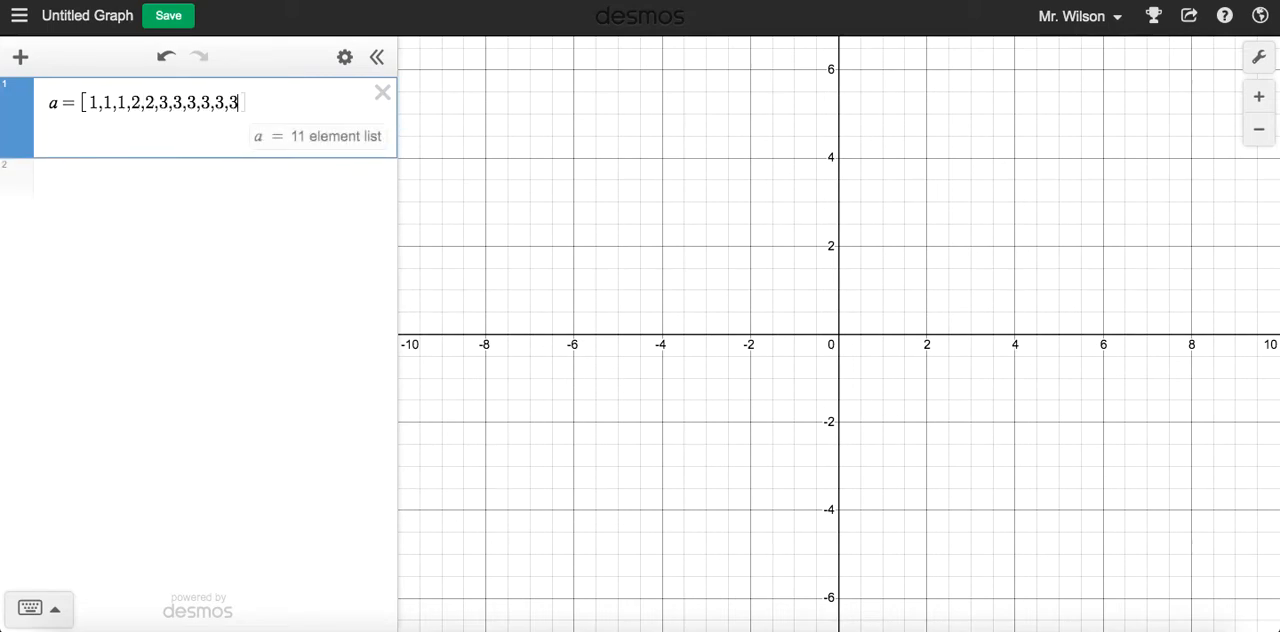
text(,5)
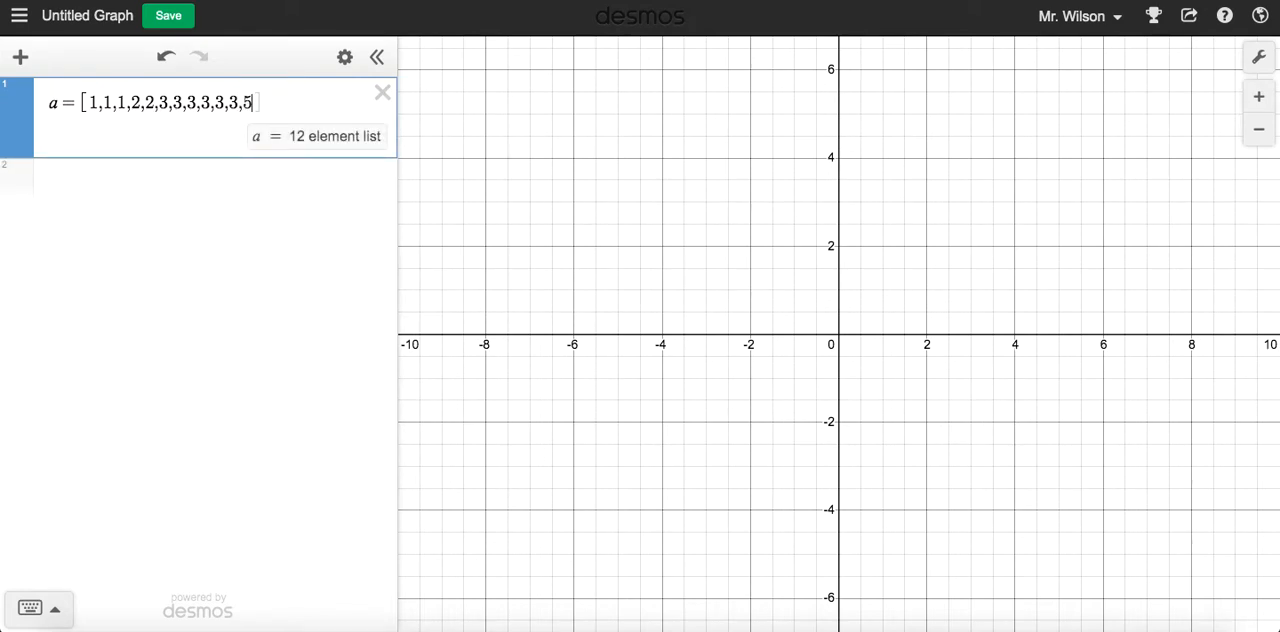
text(,5)
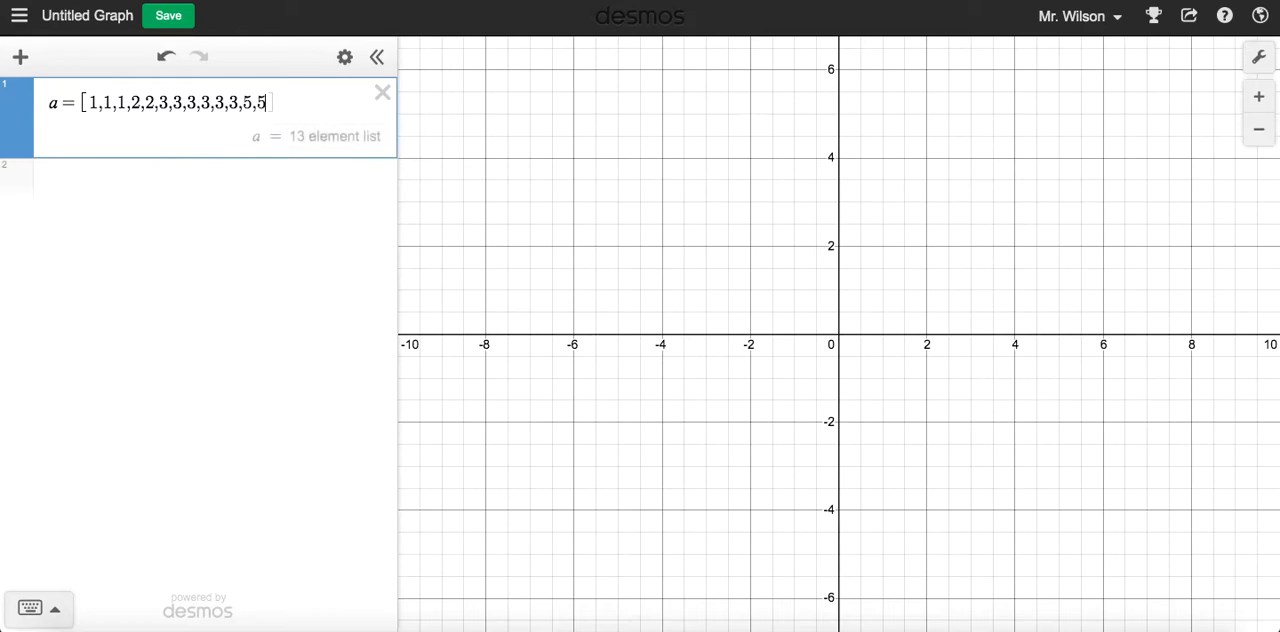
text(,5,5)
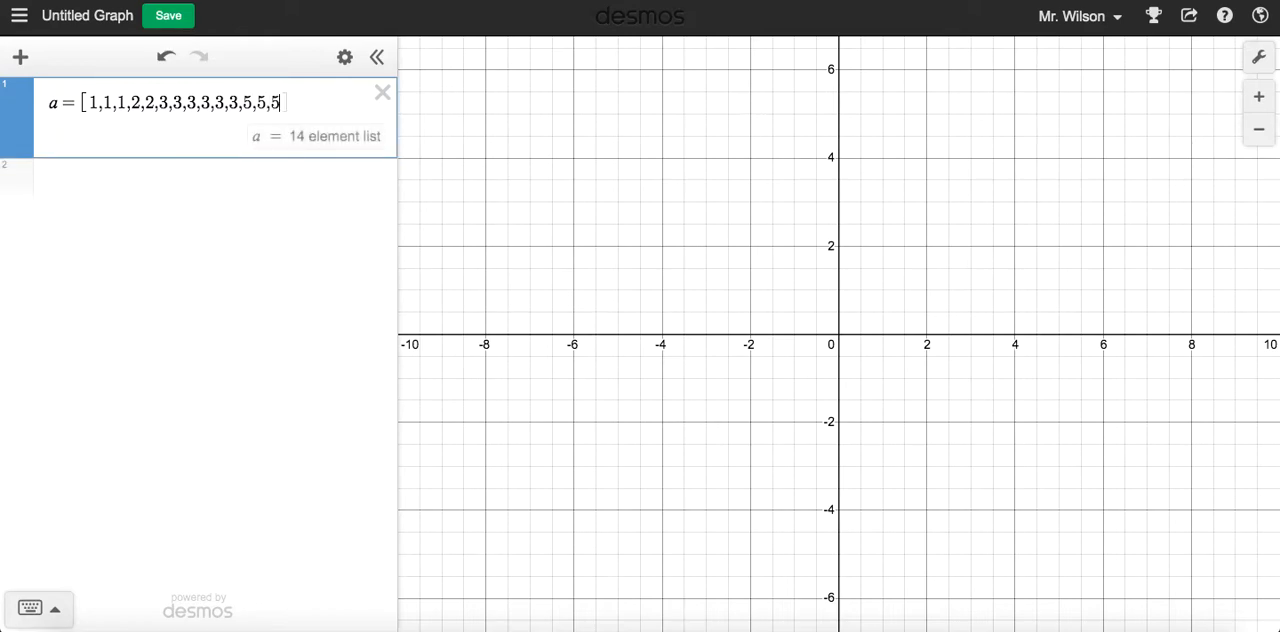
text(6,7,7,9,)
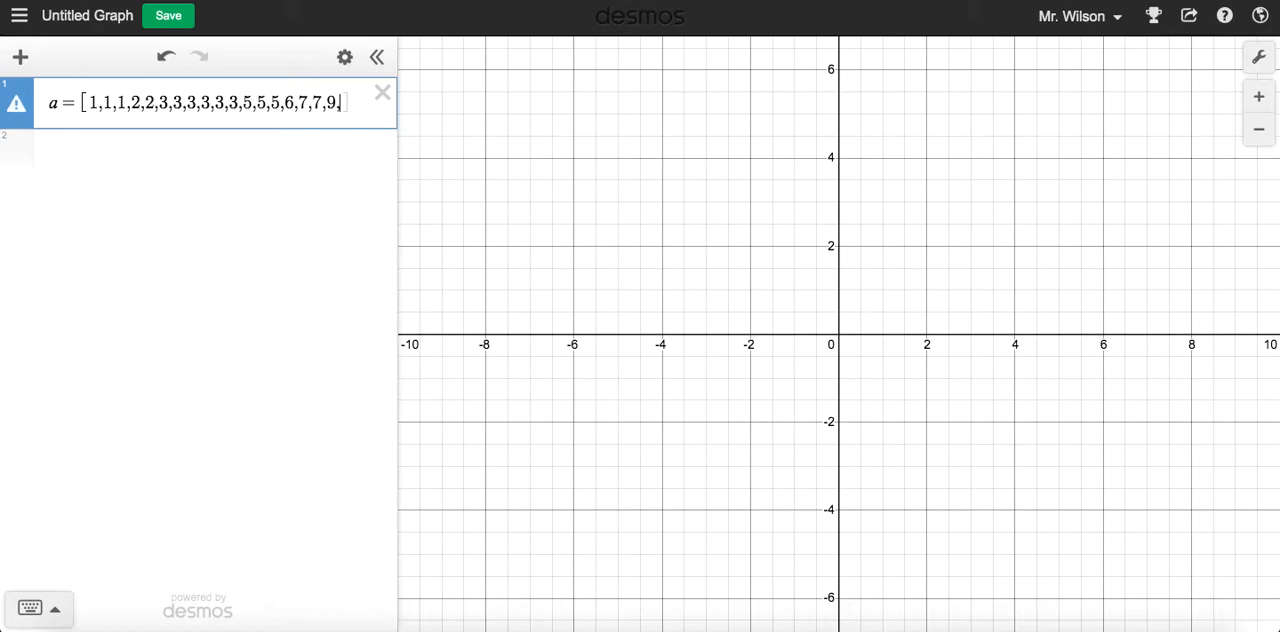
text(11,)
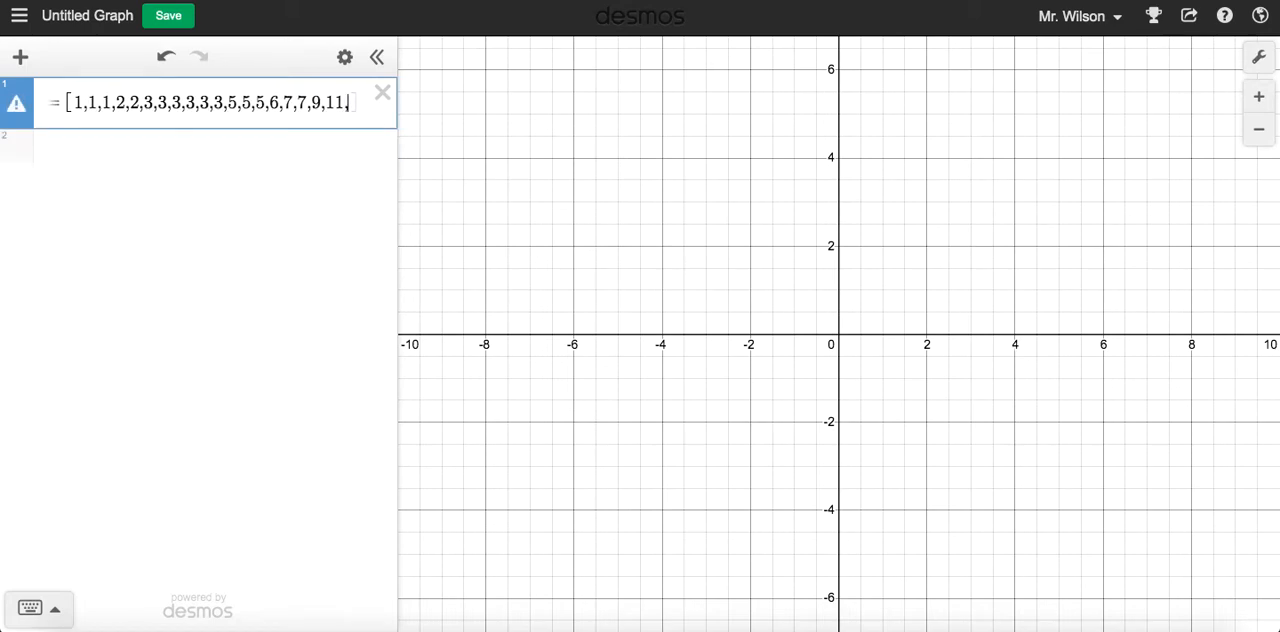
text(16)
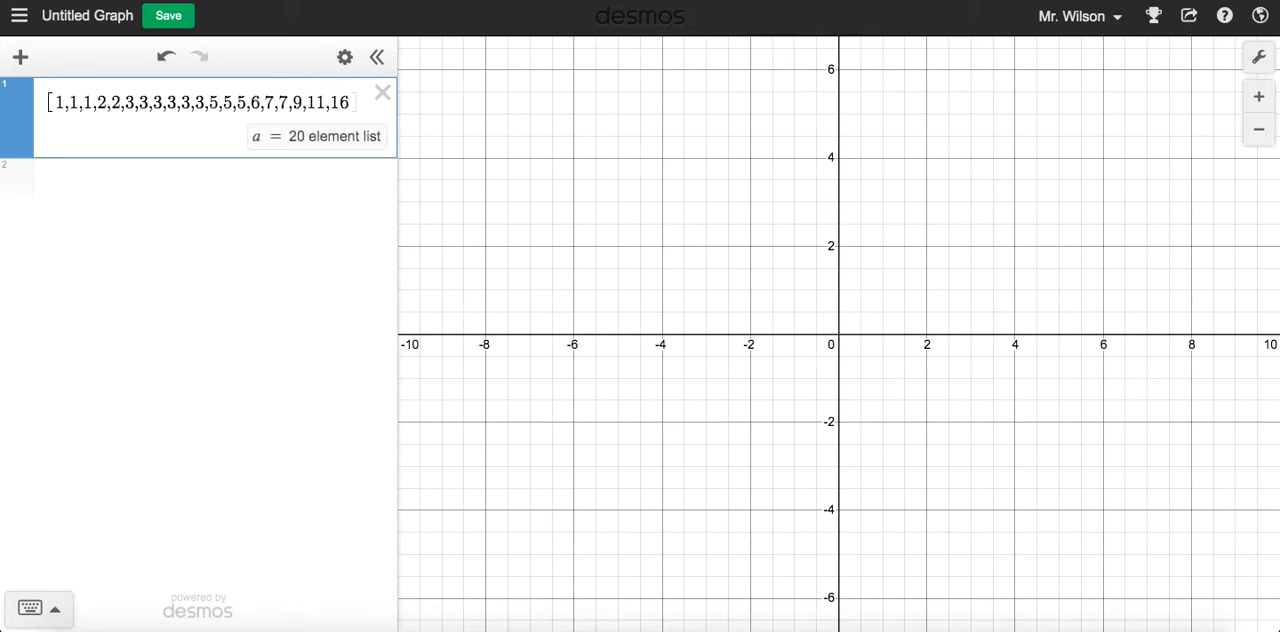
Insert a second 11 before the 16 in list a and remove one of its three 1s
key(Left)
text(,11)
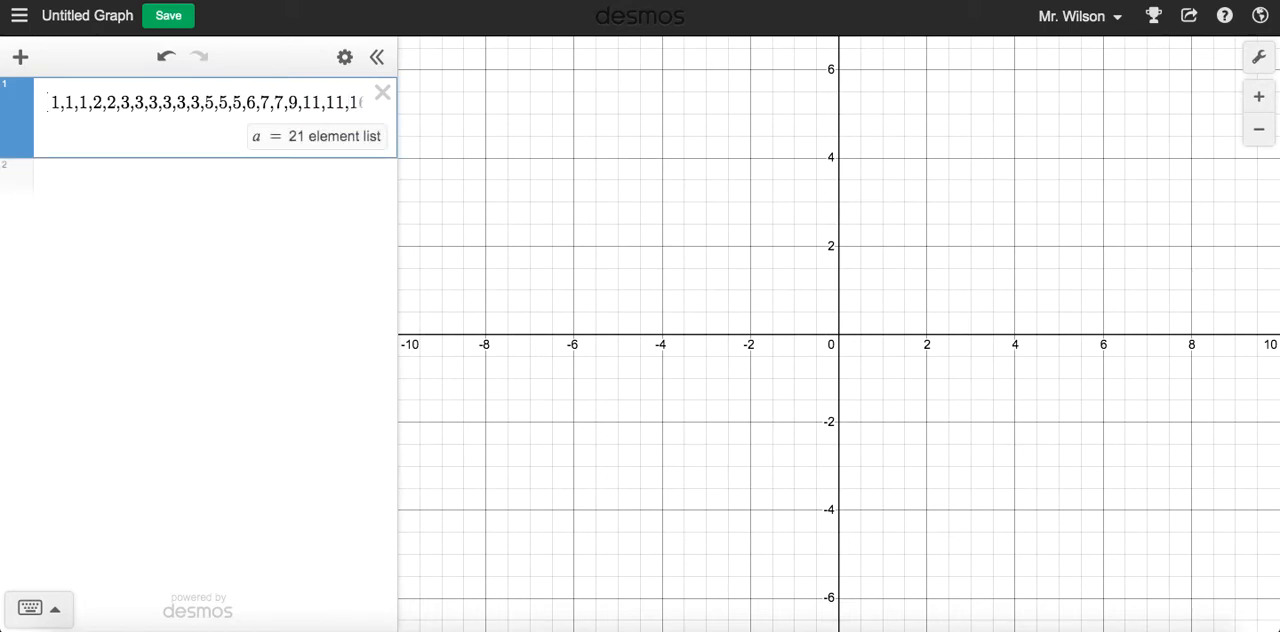
click(72, 102)
key(BackSpace)
key(BackSpace)
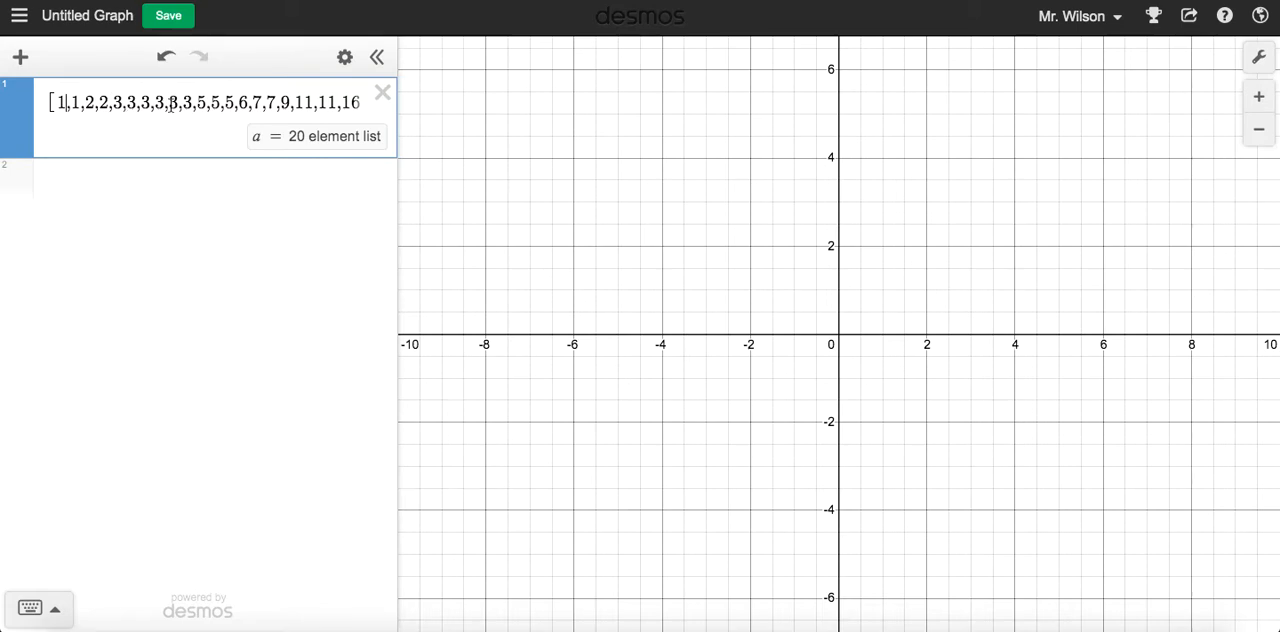
mouse_move(294, 104)
mouse_down()
mouse_move(386, 106)
mouse_move(304, 104)
mouse_up()
click(328, 104)
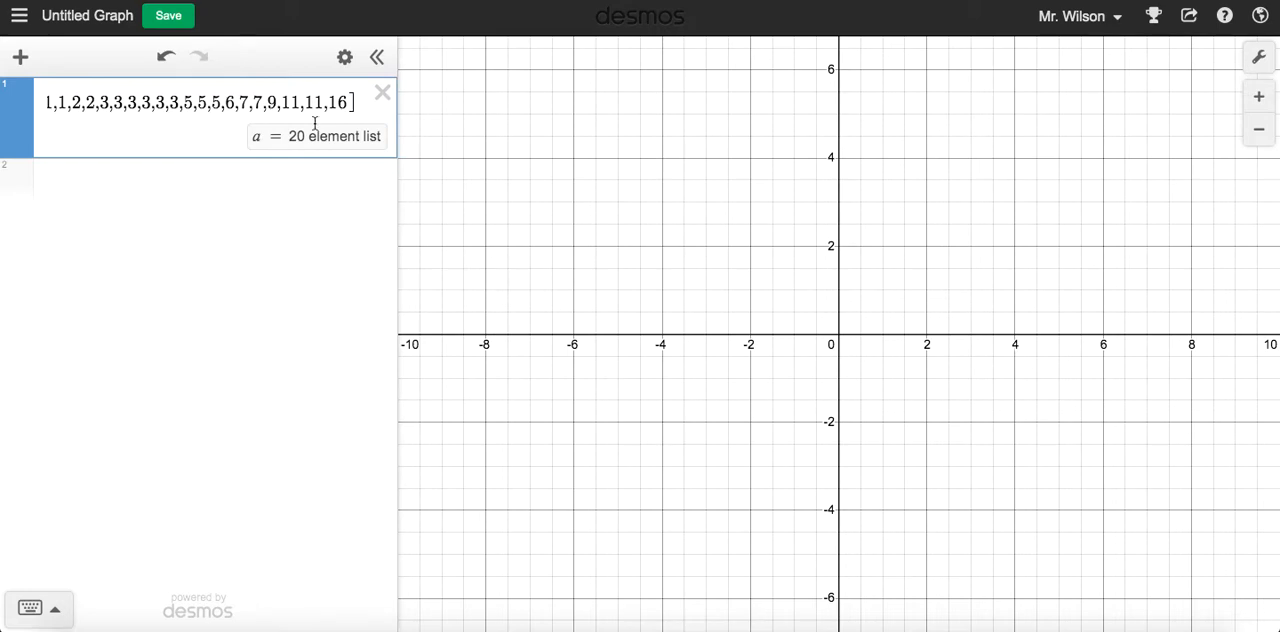
click(457, 141)
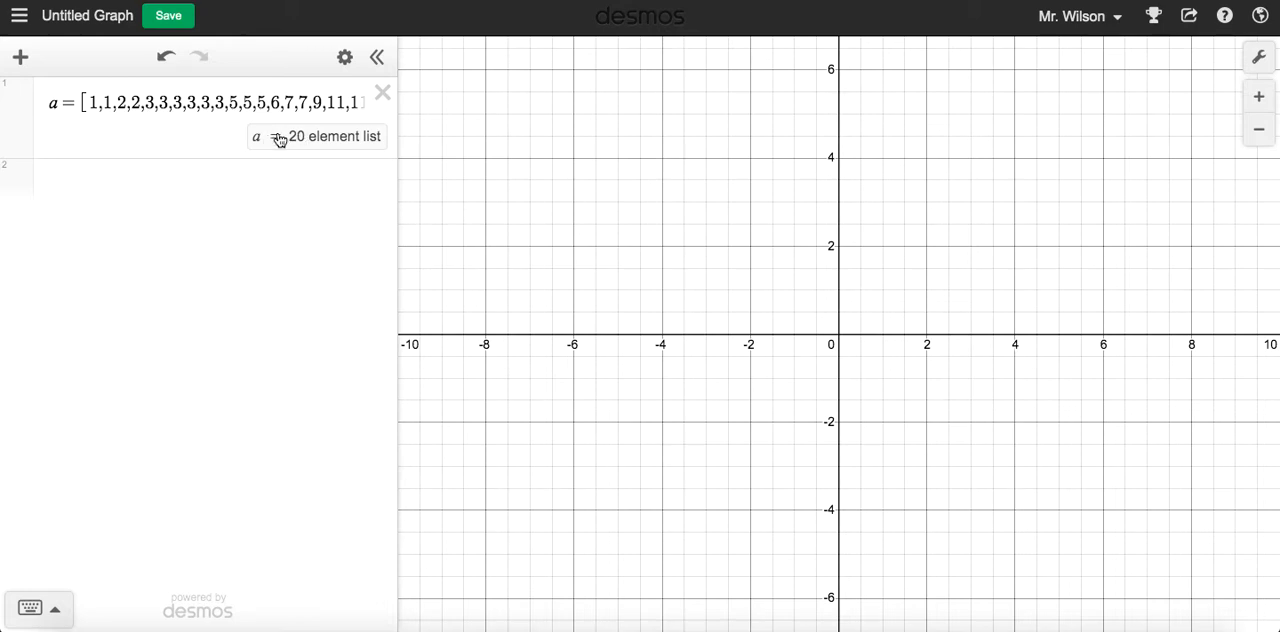
Show the keypad's statistics functions and compute the mean of list a with mean(a) in the second expression
click(181, 184)
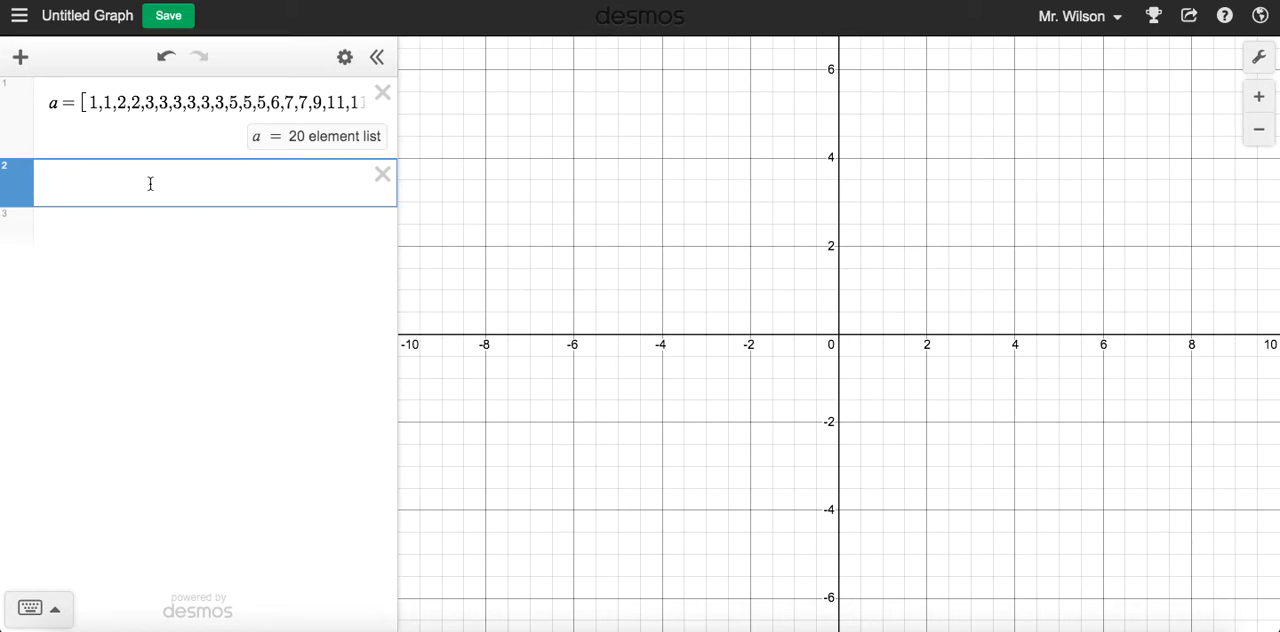
click(54, 612)
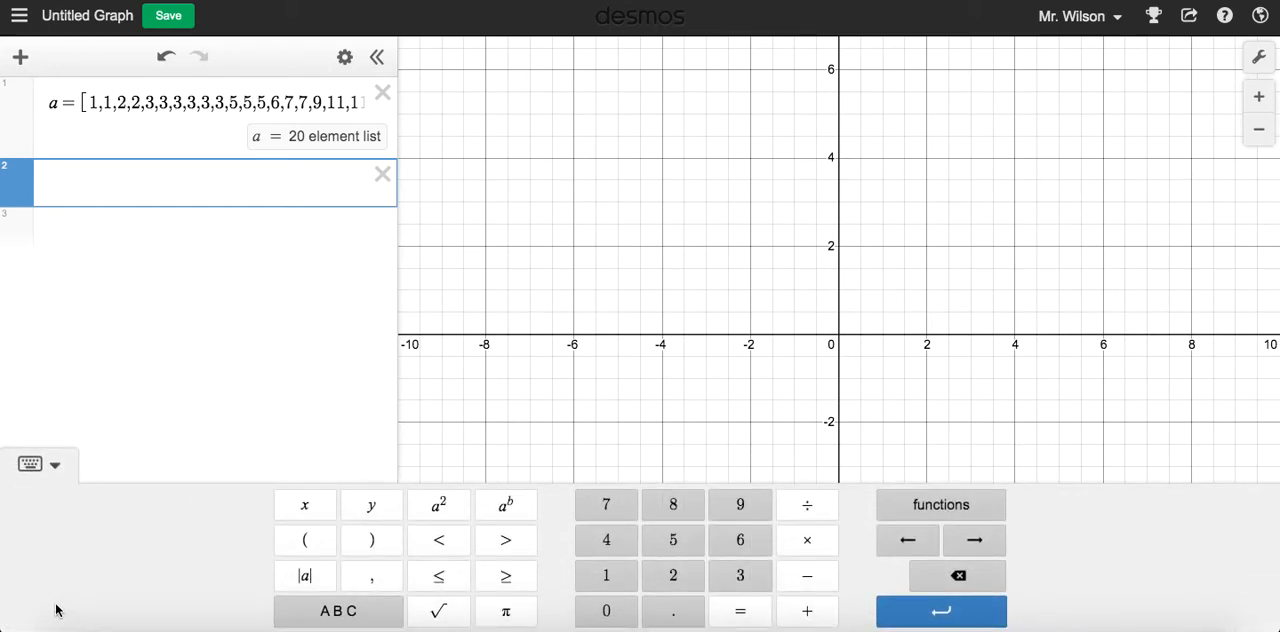
click(942, 508)
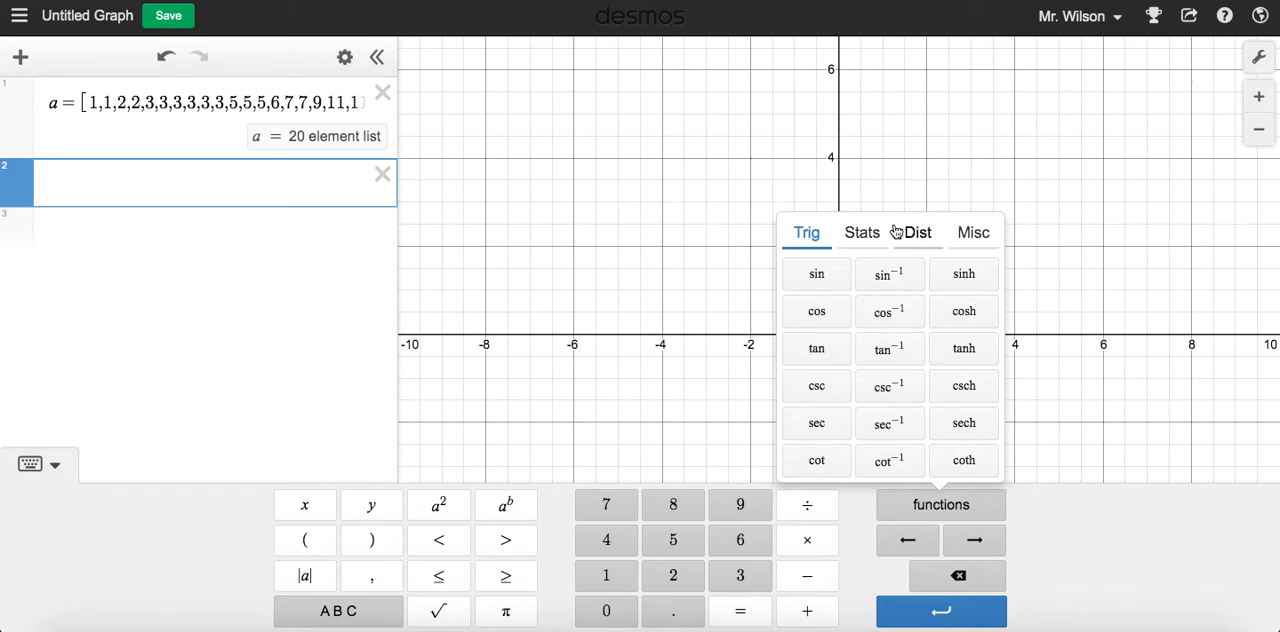
click(866, 236)
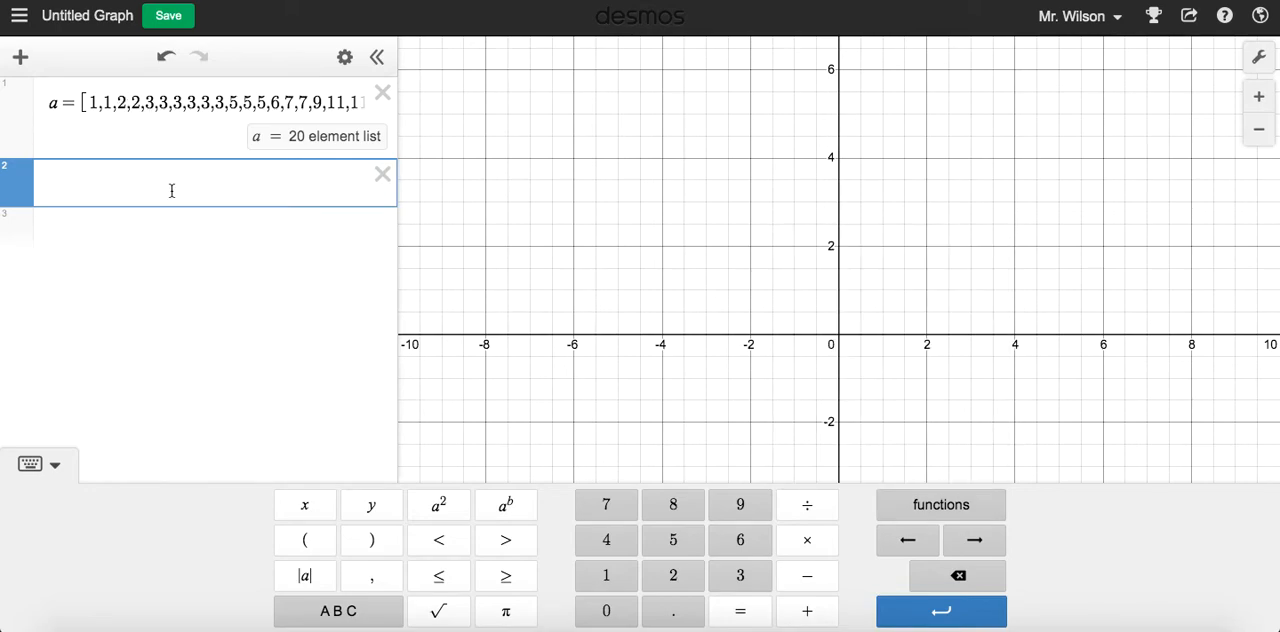
text(mean(a)
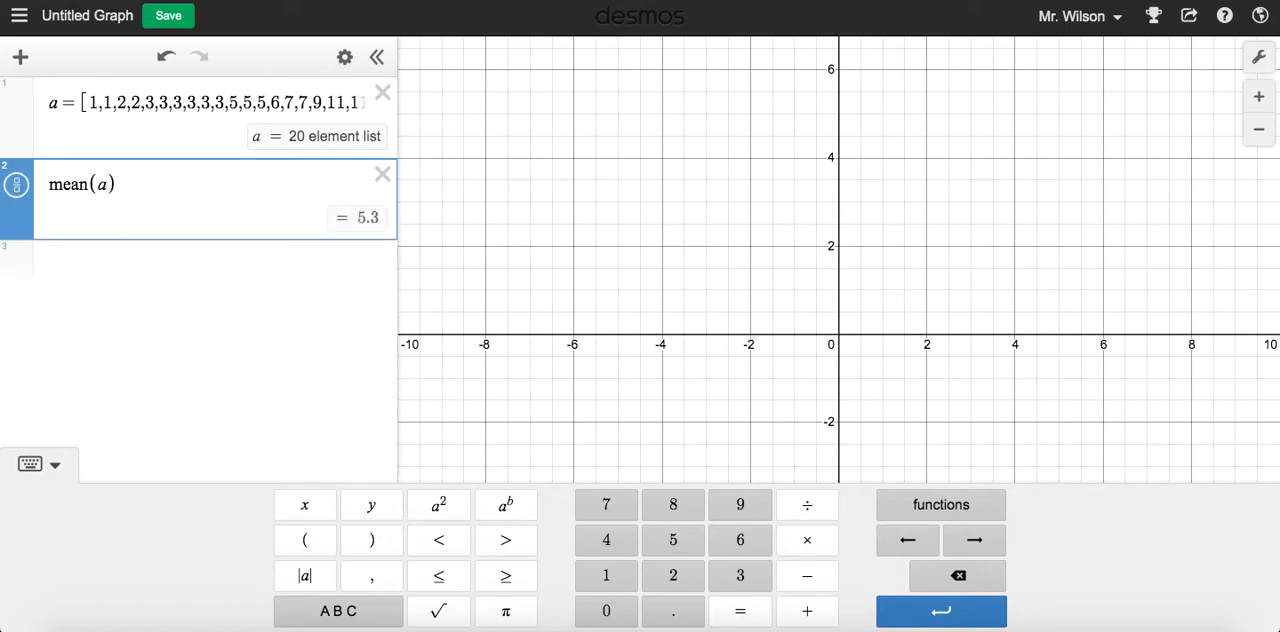
double_click(101, 185)
click(128, 188)
Try renaming list a with the subscript 1, and restore its plain name a
click(60, 106)
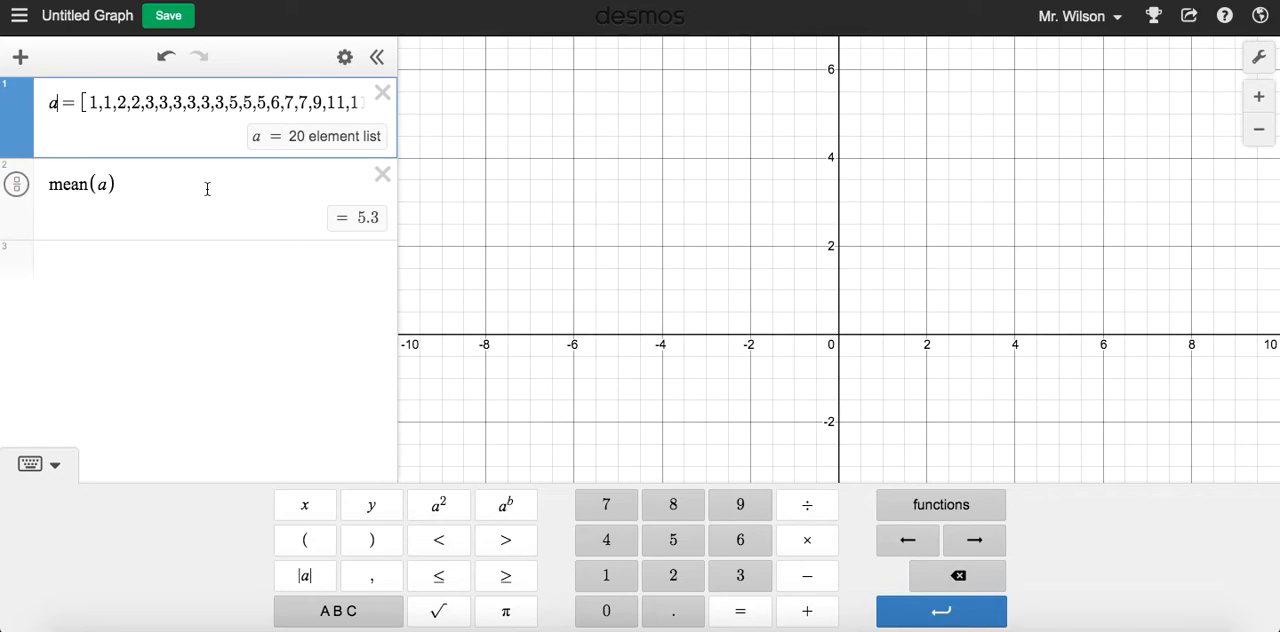
text(1)
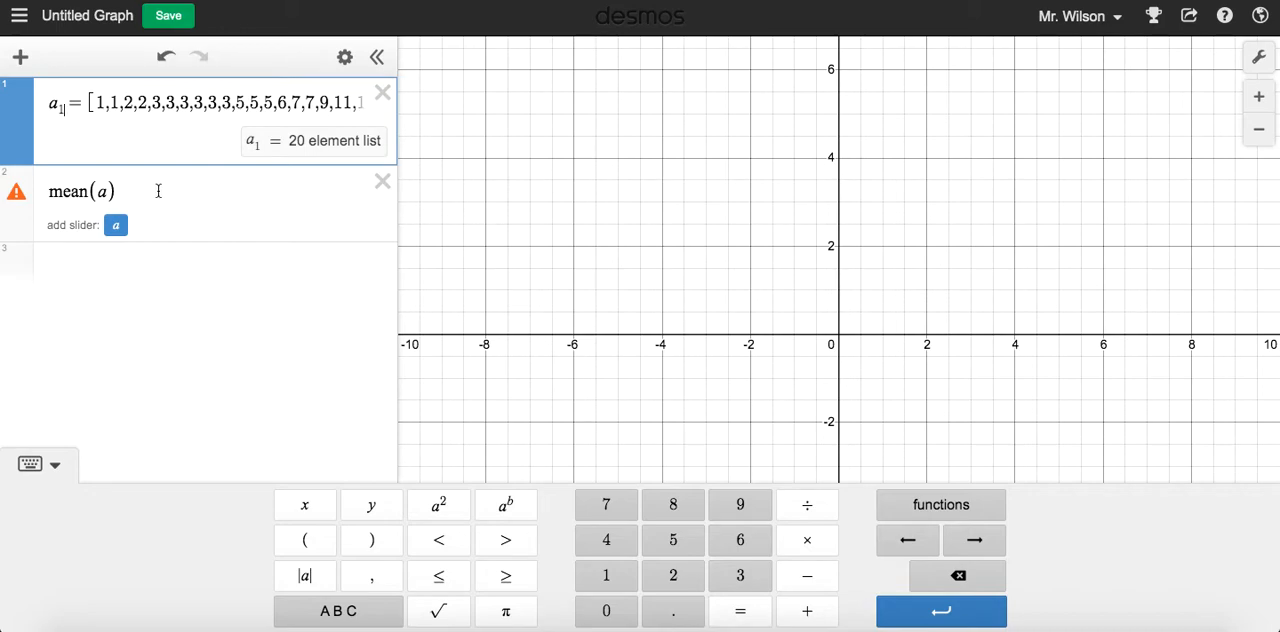
click(98, 191)
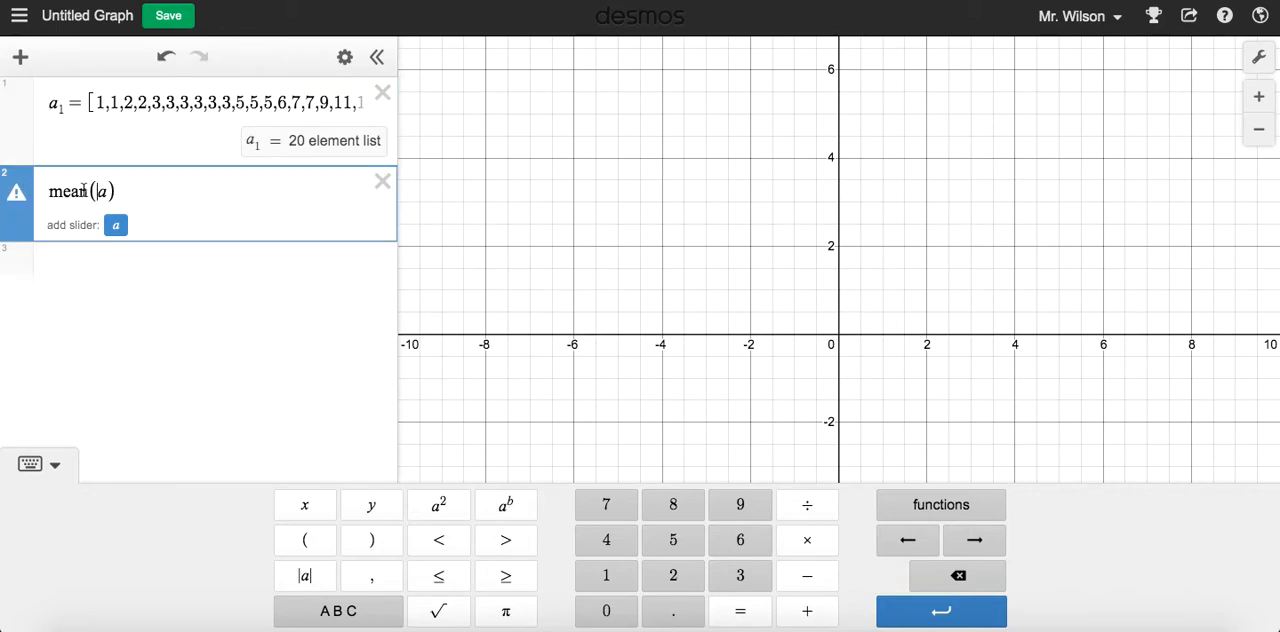
click(60, 109)
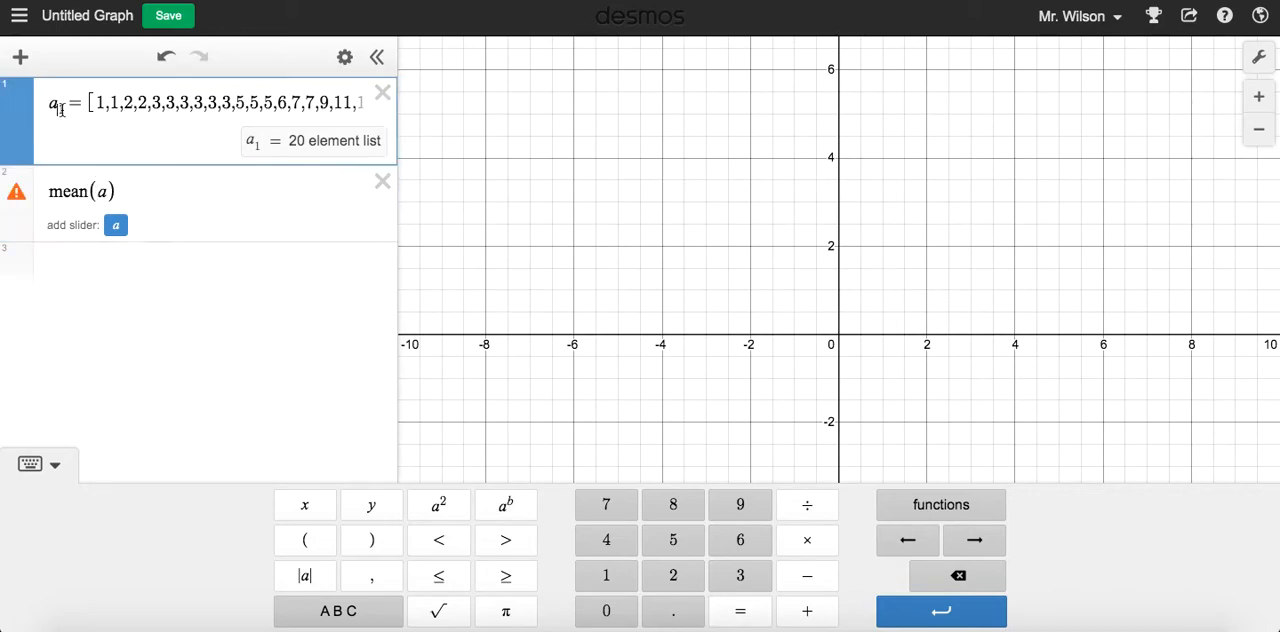
key(BackSpace)
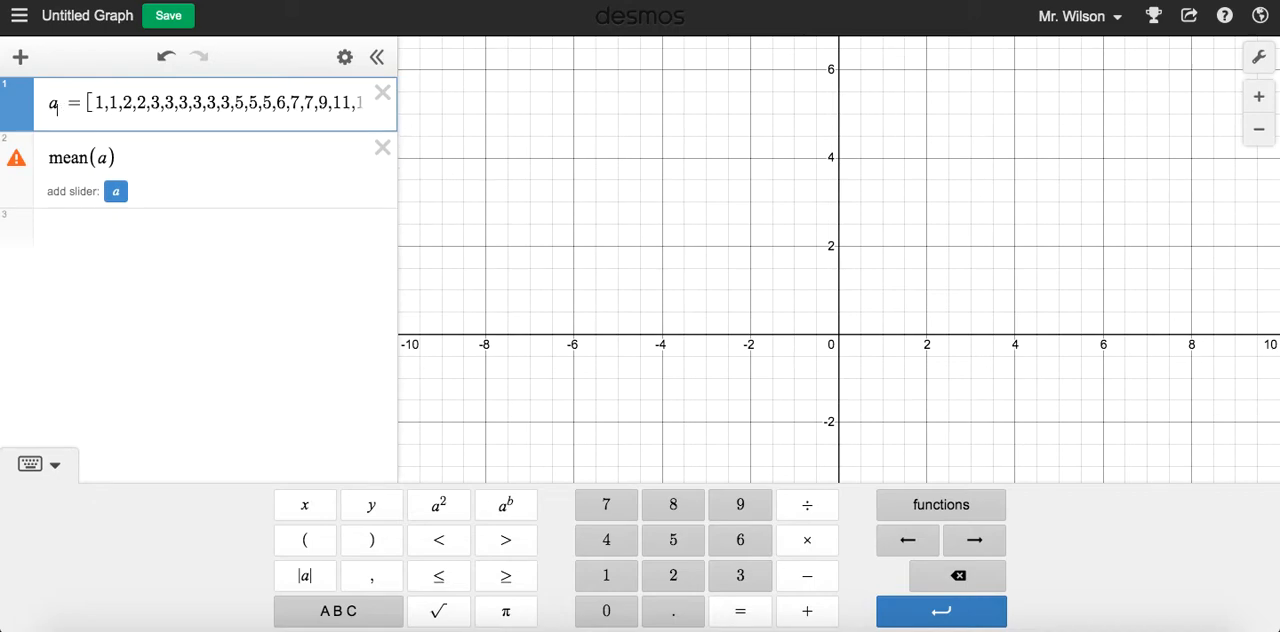
click(190, 187)
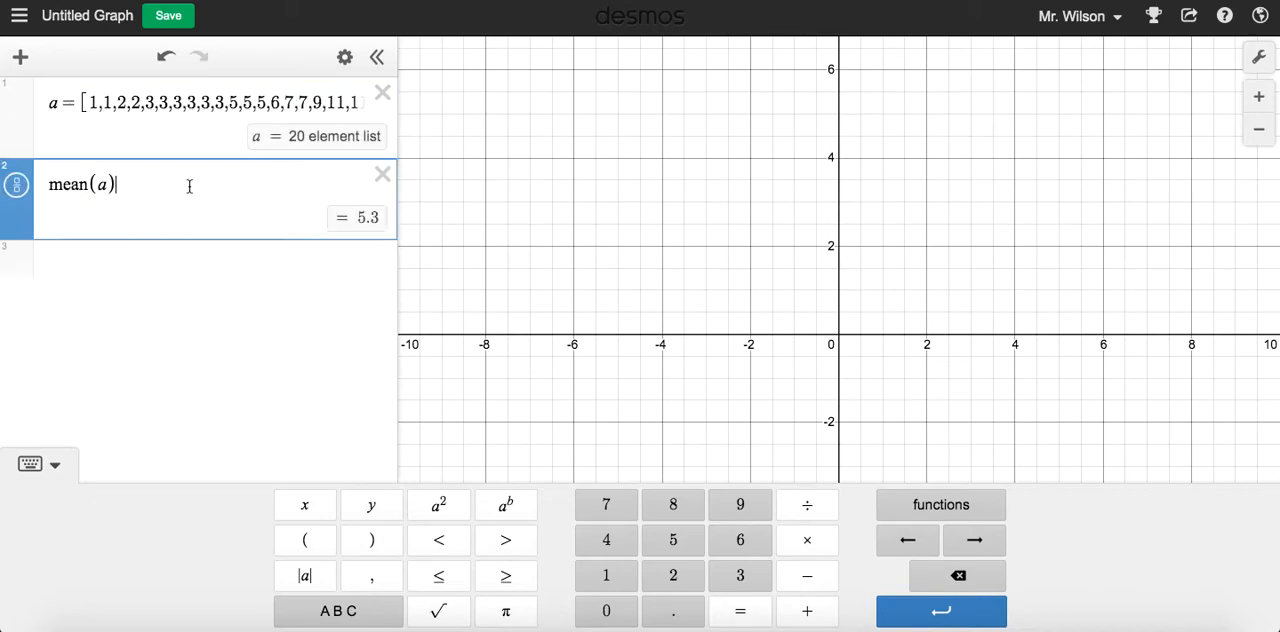
Compute the standard deviation of list a with stdev(a) in the third expression
click(187, 257)
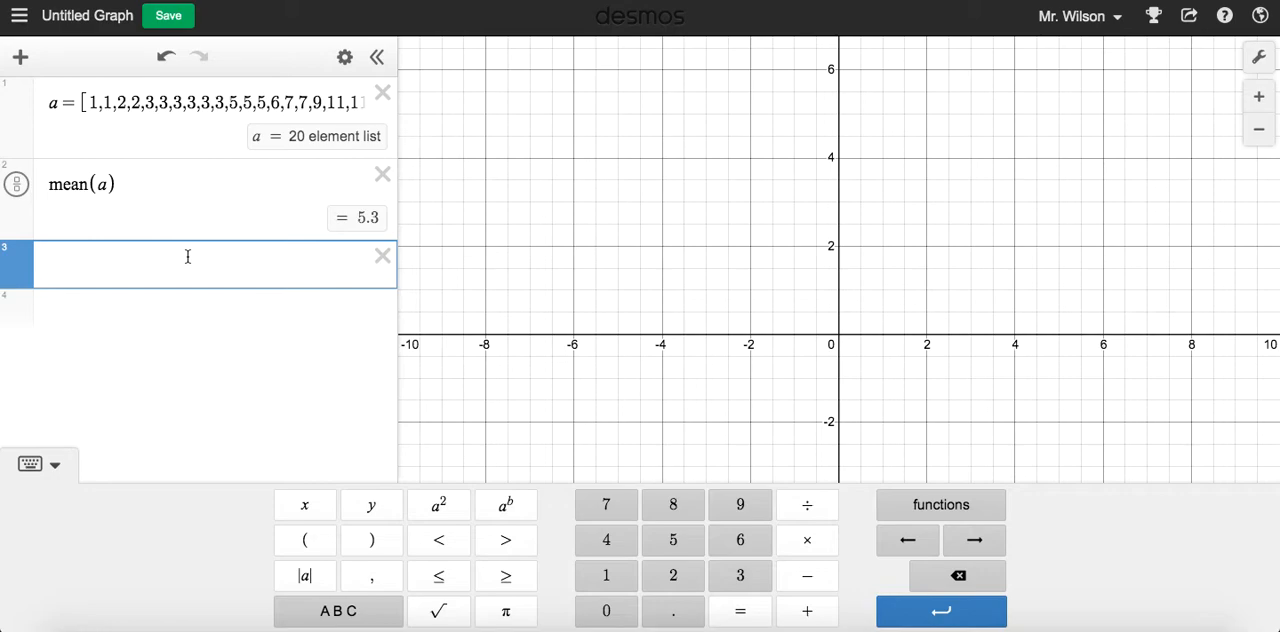
click(931, 505)
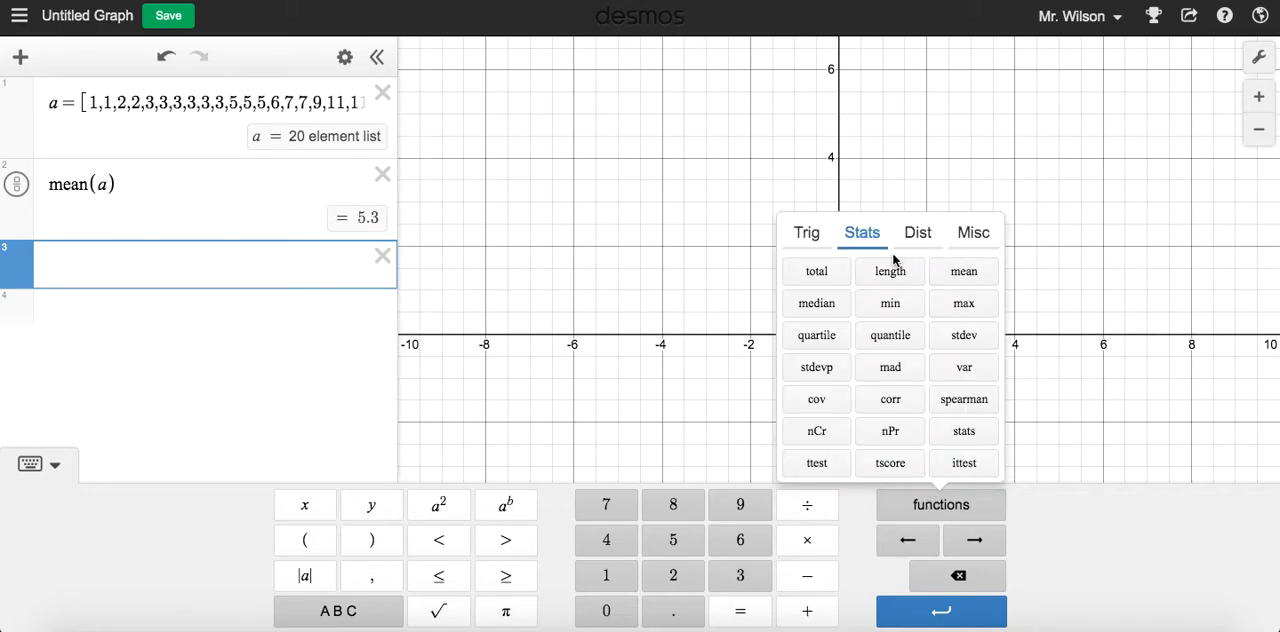
click(984, 342)
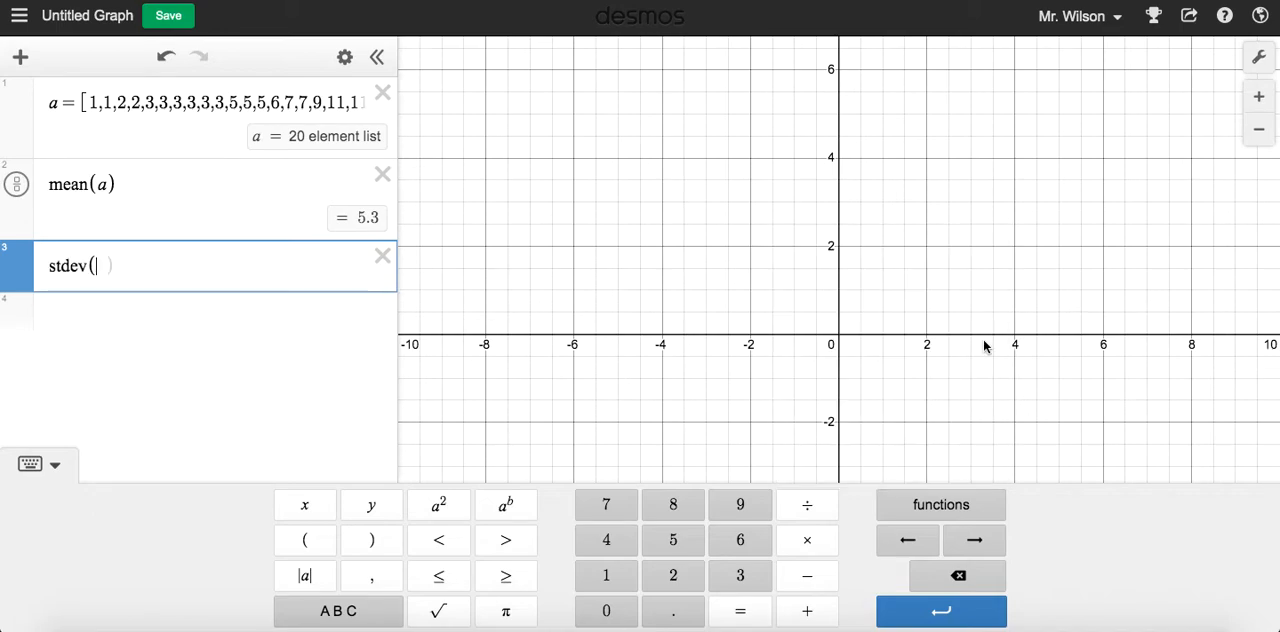
text(a)
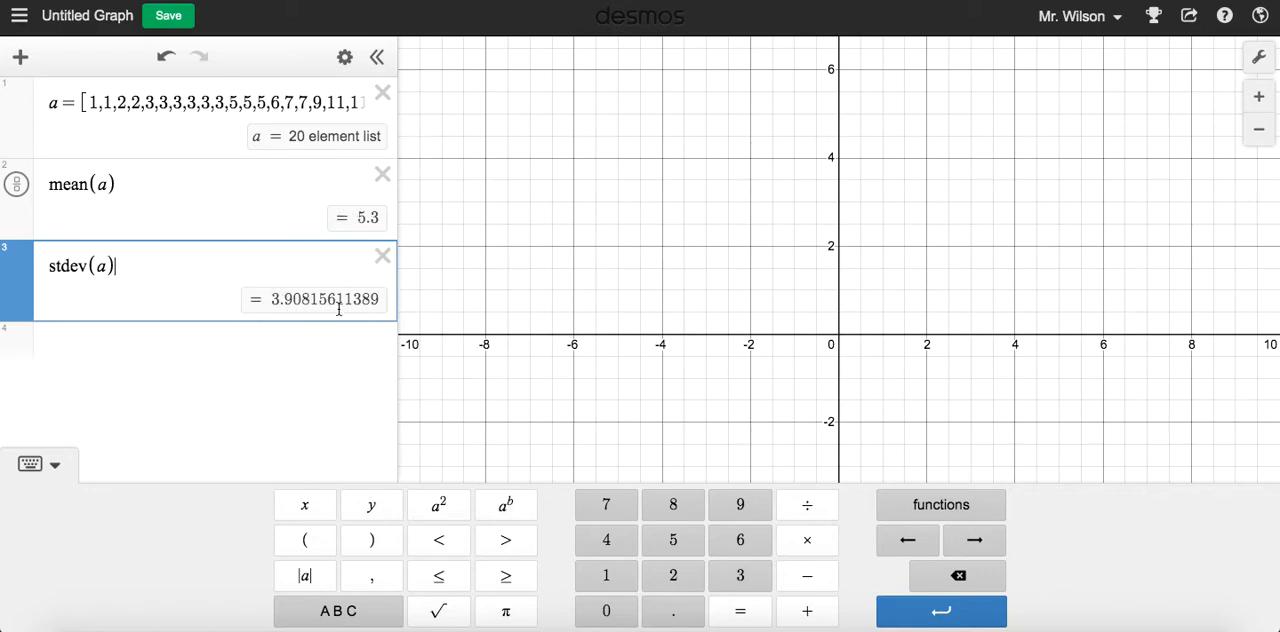
Look through the available statistics and distribution functions, including stdevp
click(992, 506)
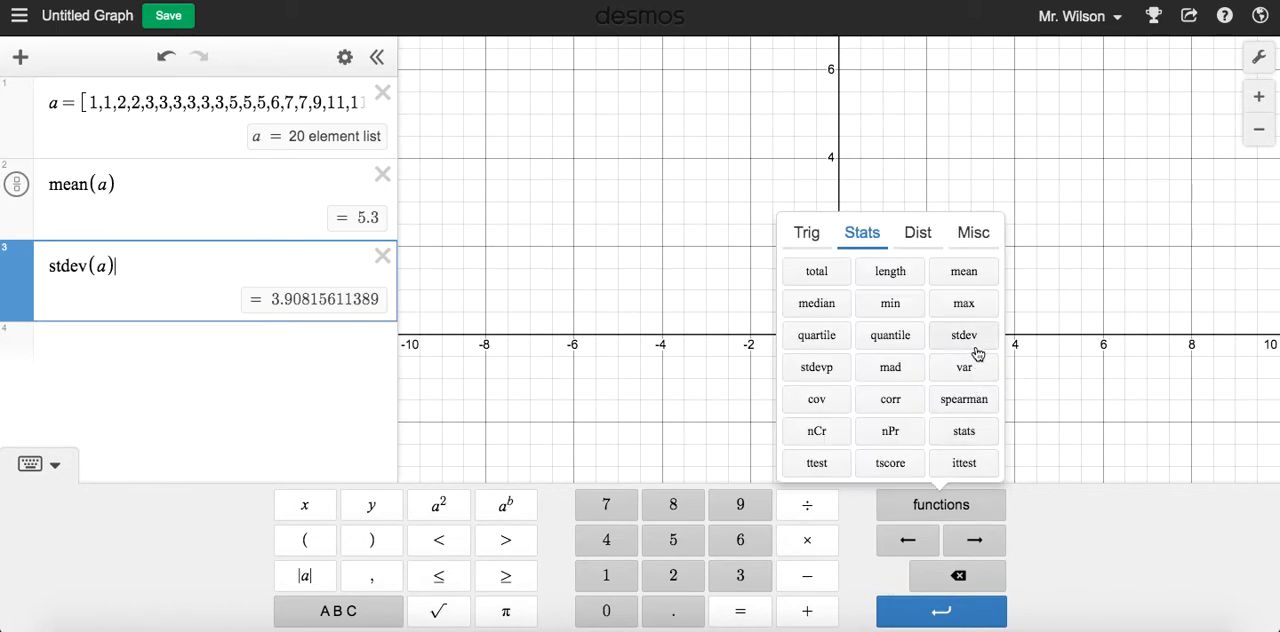
click(844, 373)
click(917, 237)
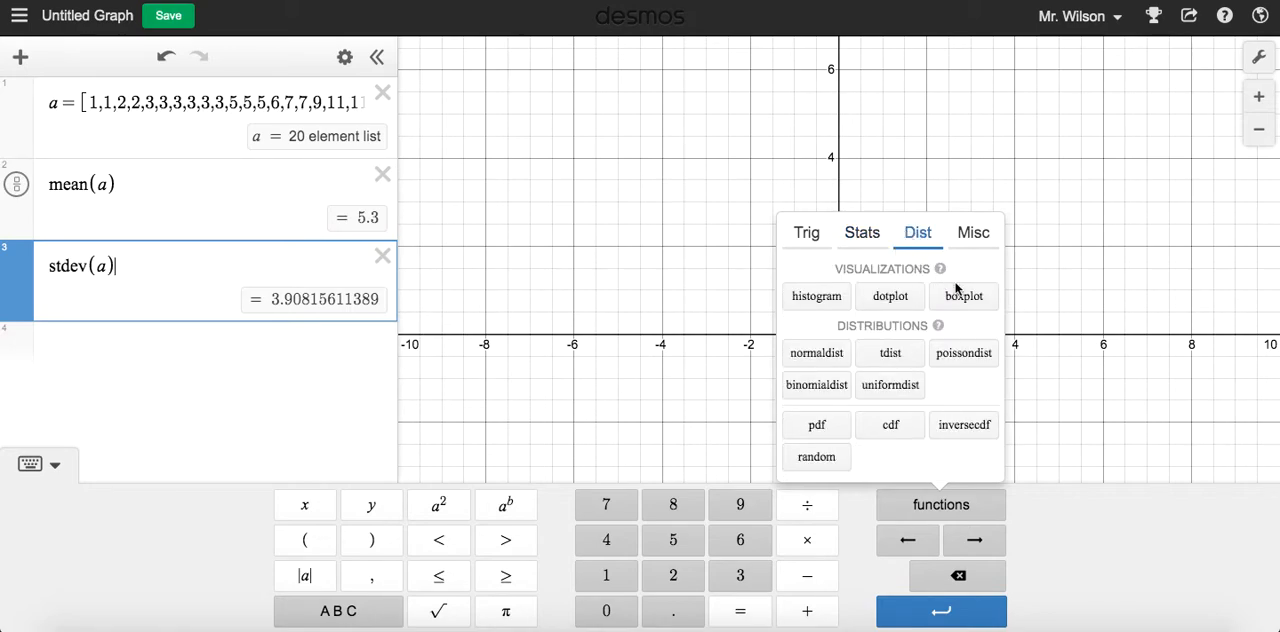
click(872, 236)
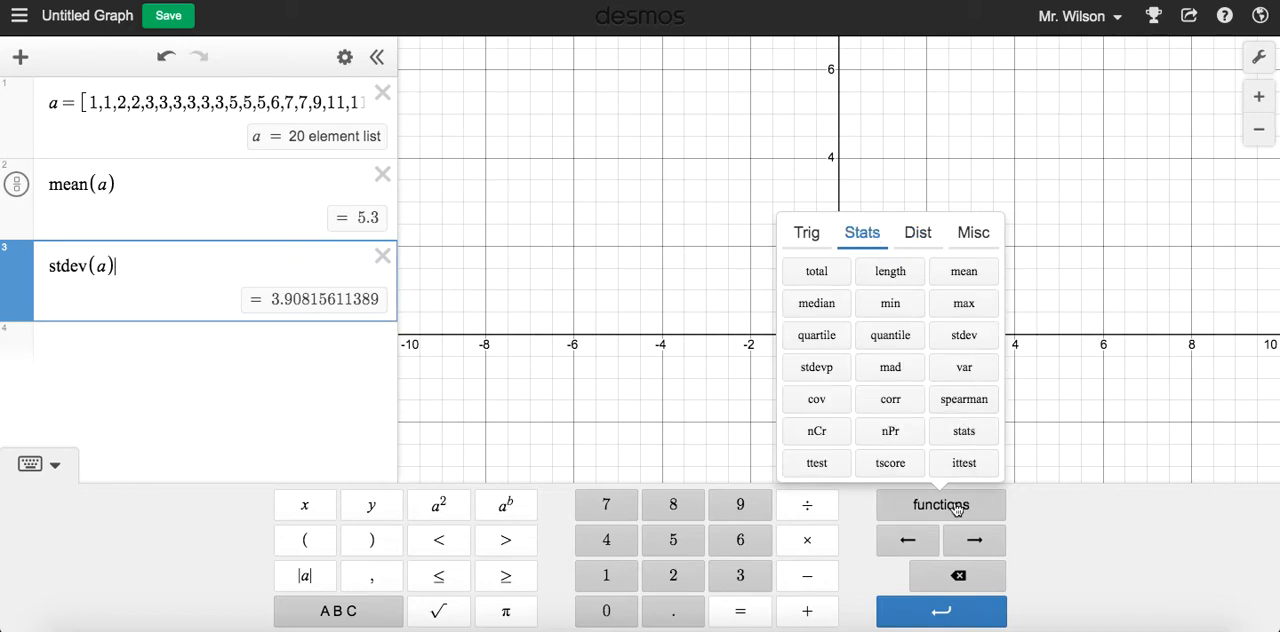
click(950, 506)
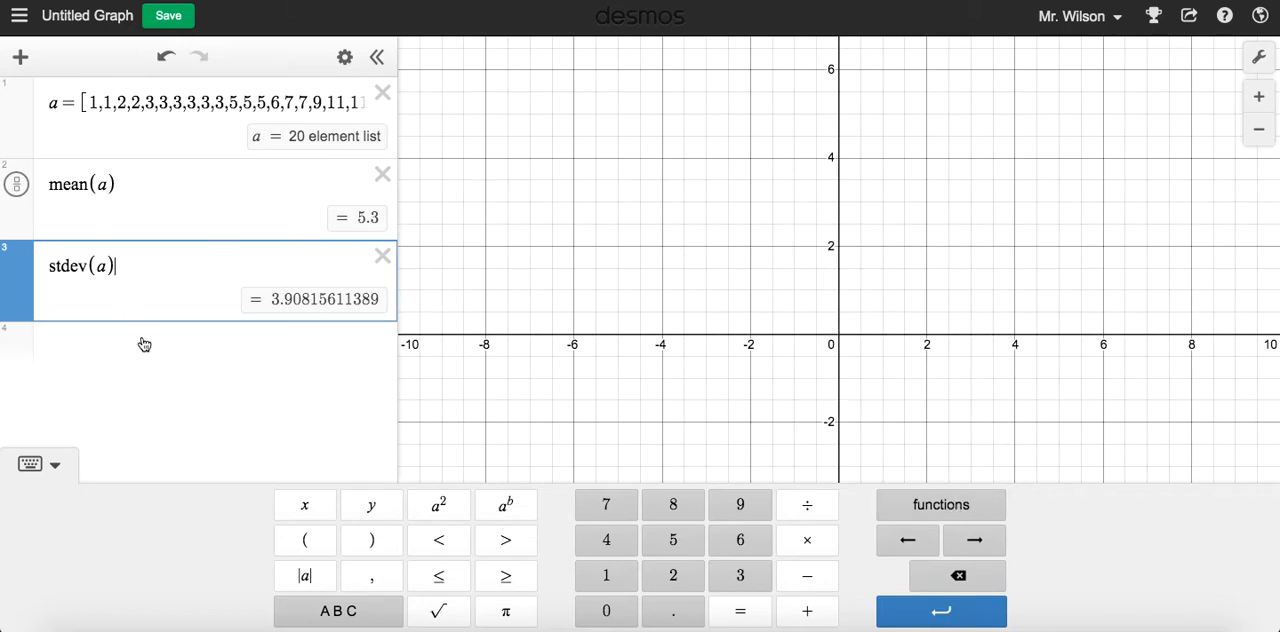
Delete the stdev(a) and mean(a) expressions, keeping only list a
click(382, 256)
click(382, 174)
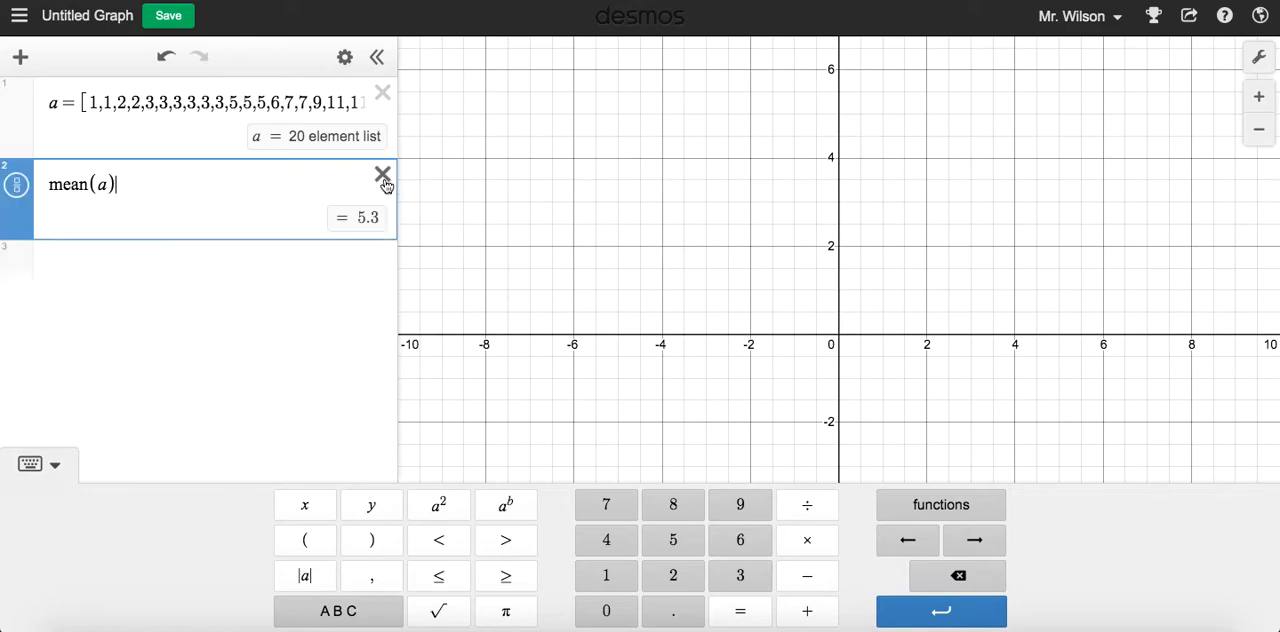
Compute the minimum and maximum of list a with min(a) in the second expression and max(a) in the third
click(257, 180)
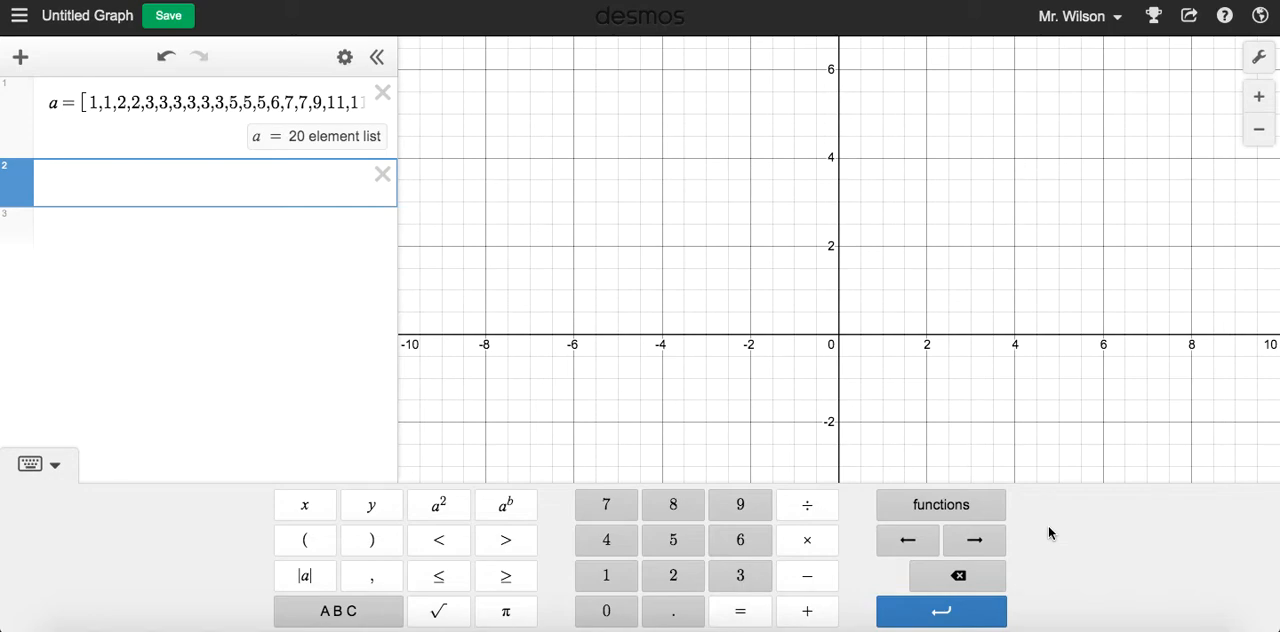
click(996, 518)
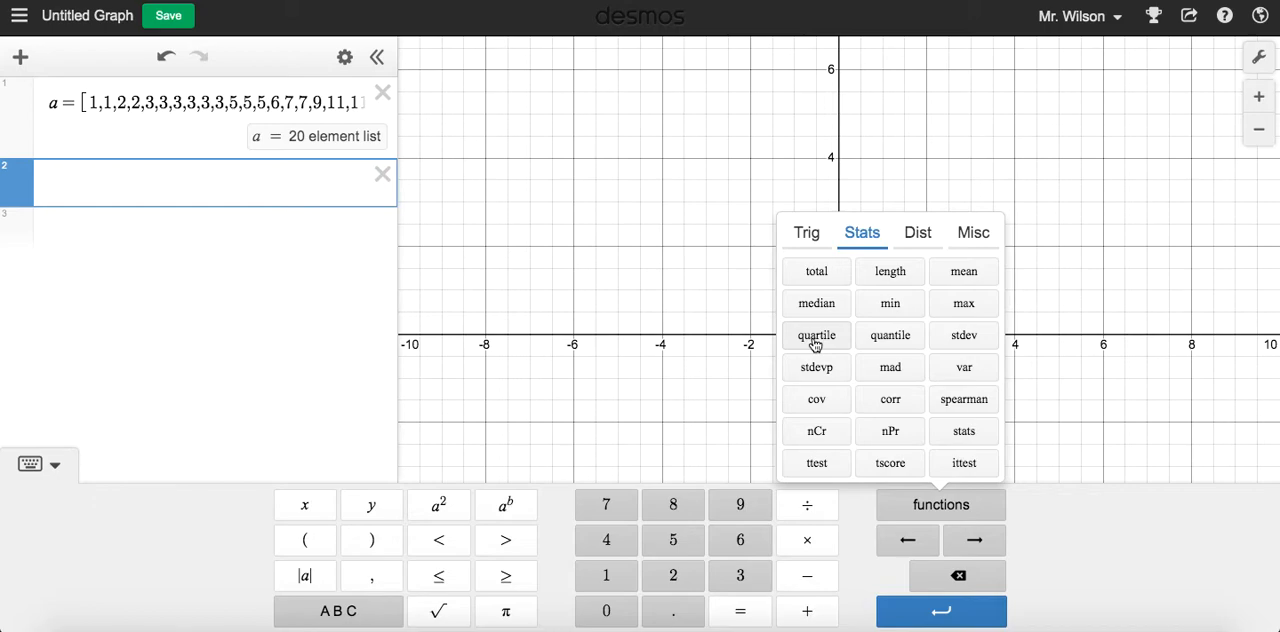
click(897, 307)
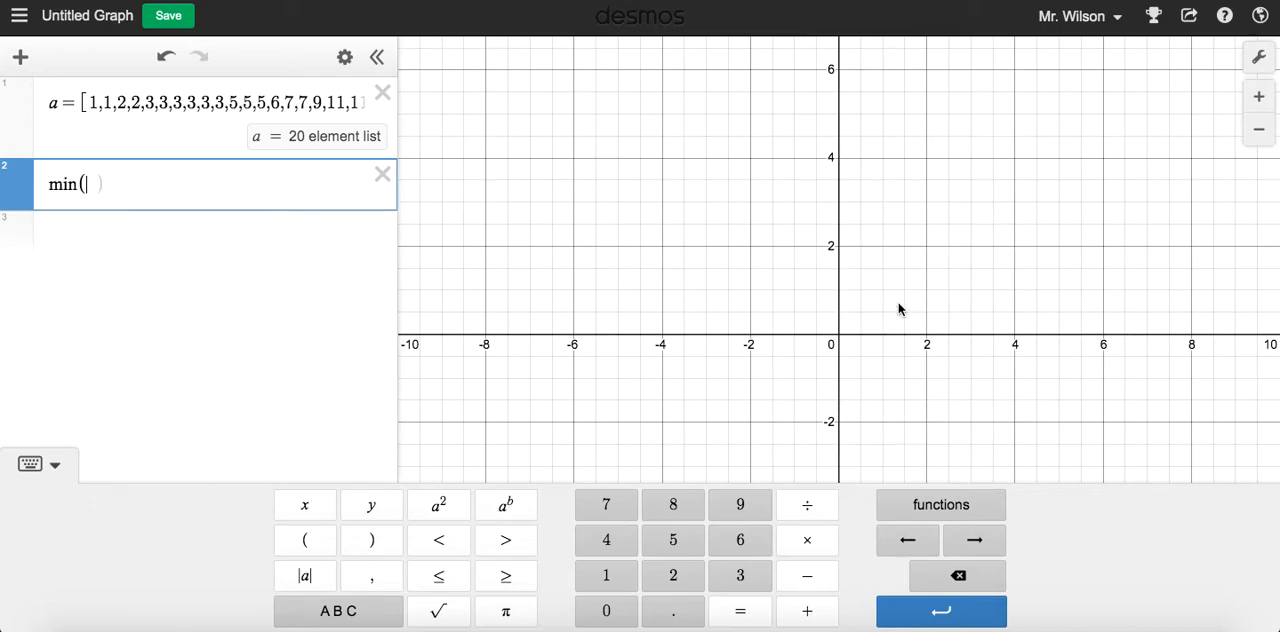
text(a)
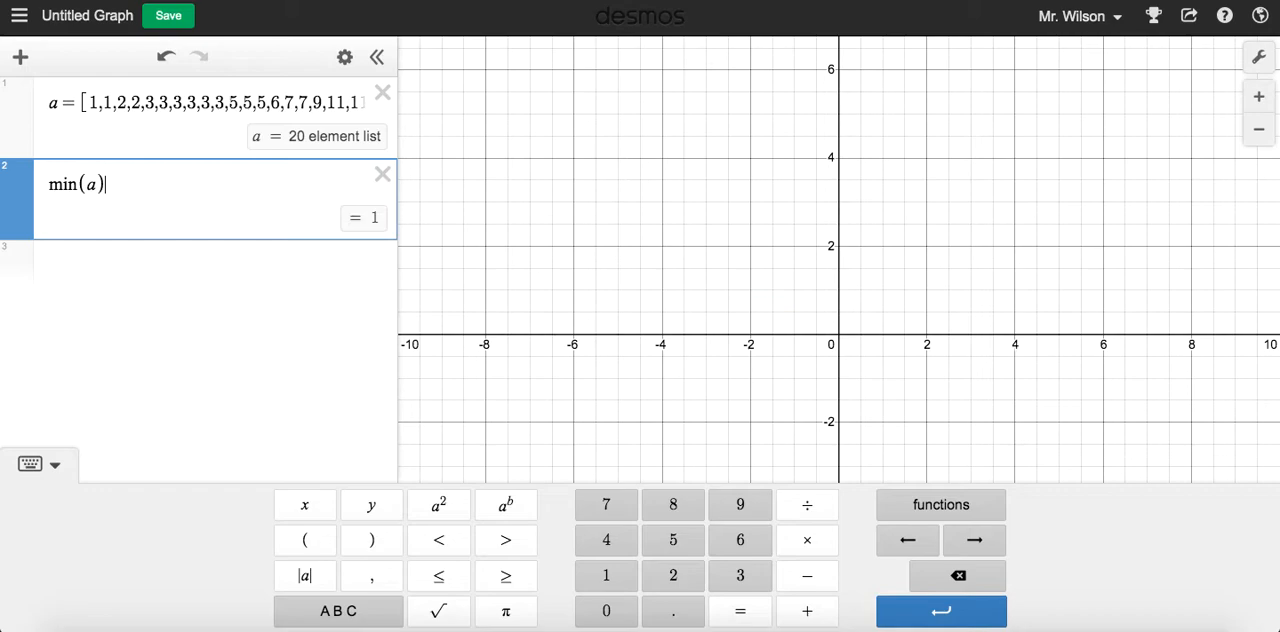
click(130, 258)
text(max(a))
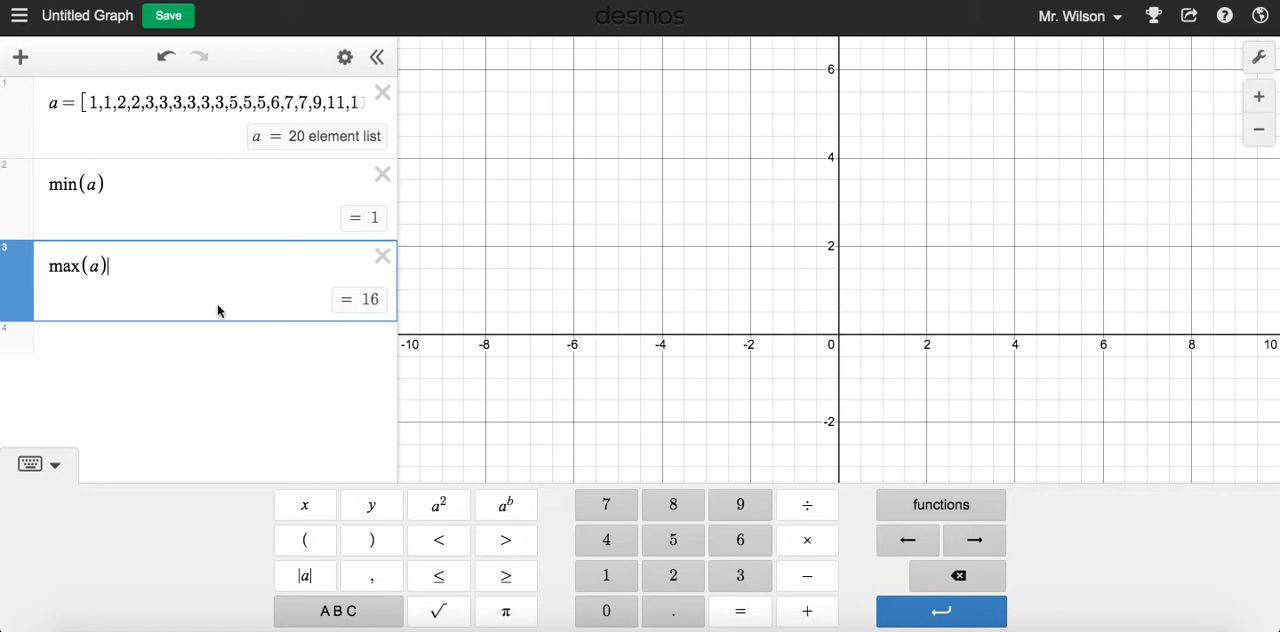
Enter quartile(a) in the fourth expression
click(150, 344)
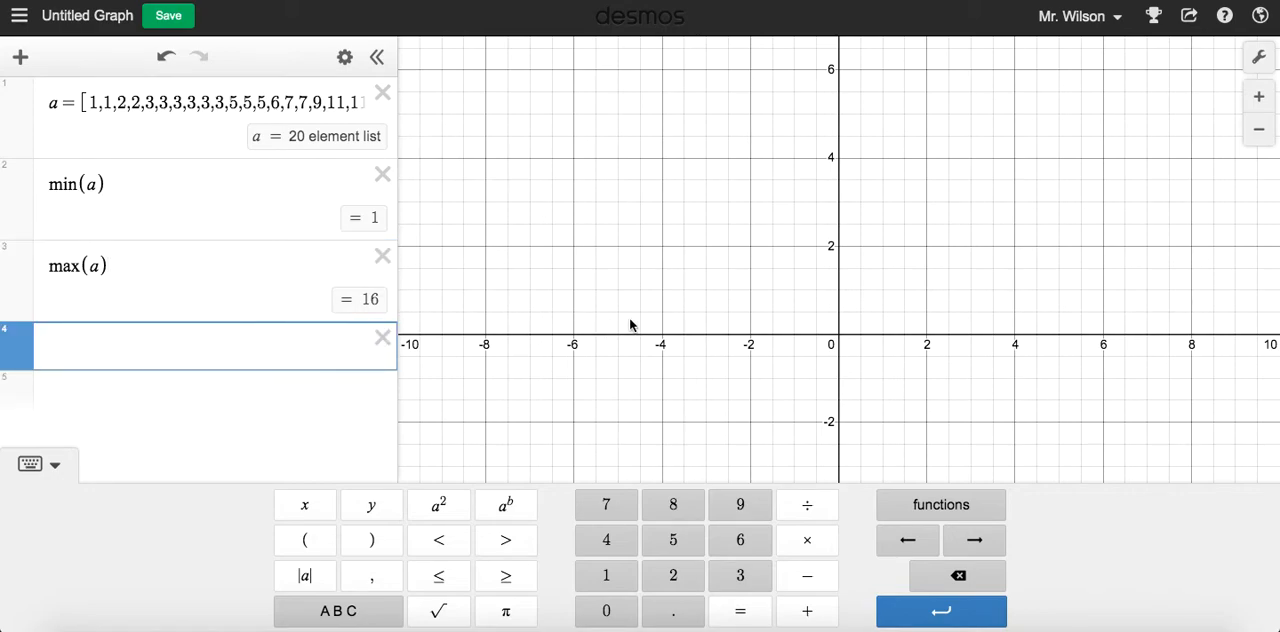
text(quarti)
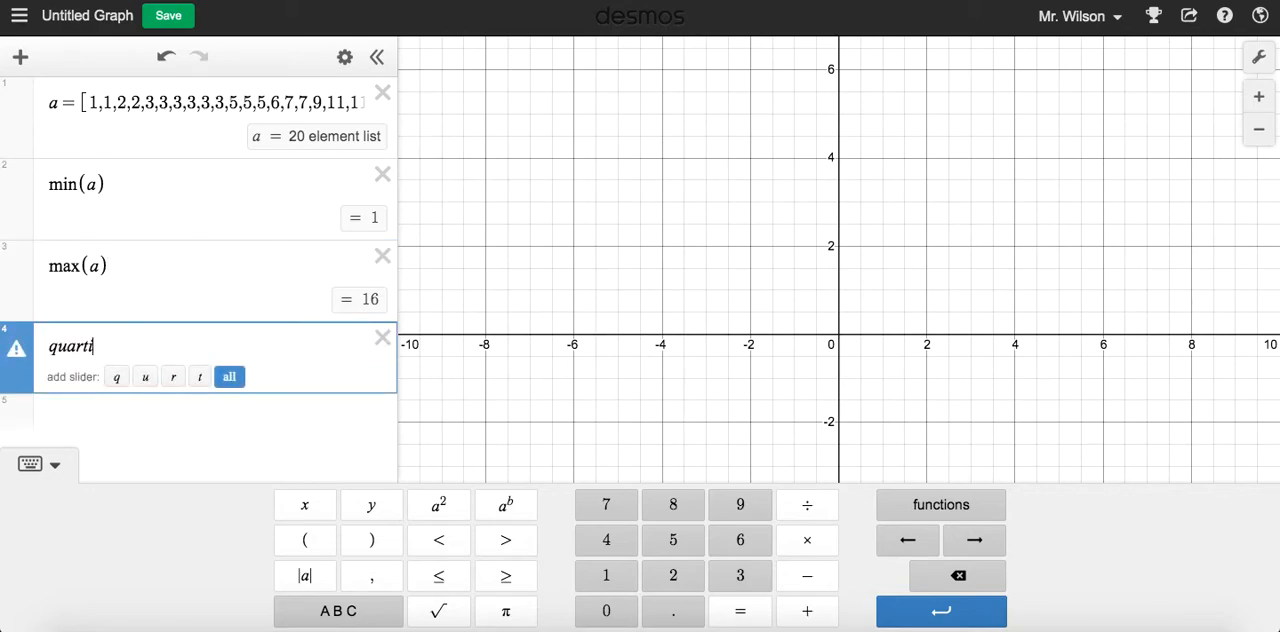
text(le()
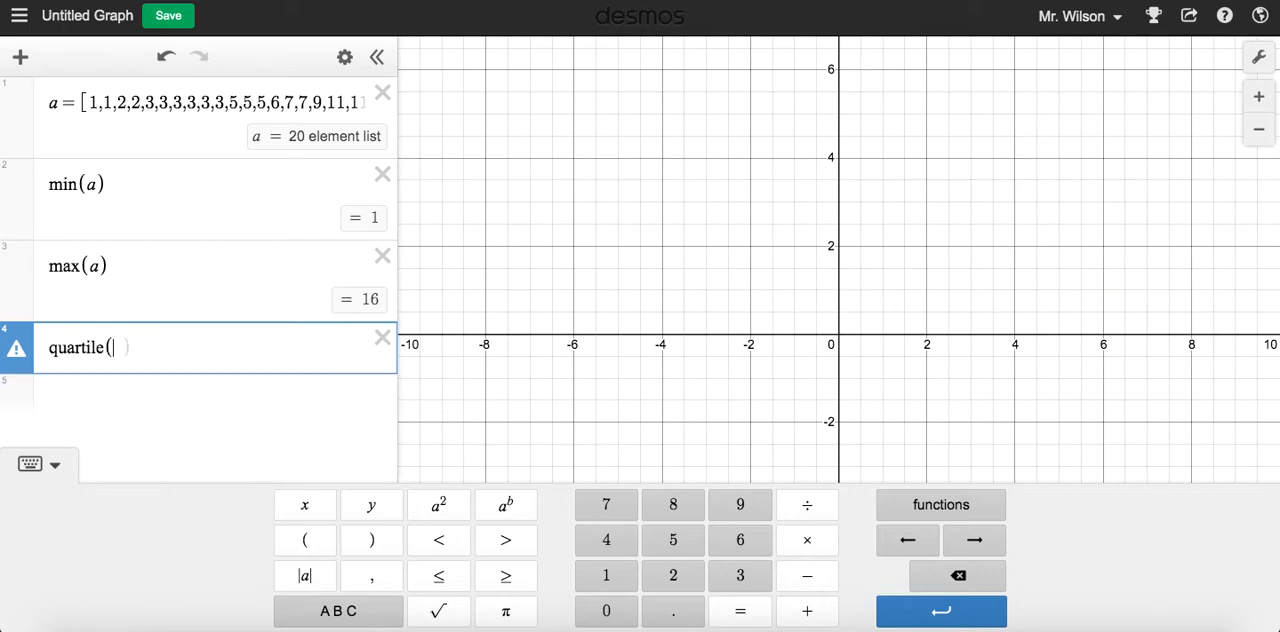
text(a))
Check the error on the quartile expression and add 1 as its second argument, making it quartile(a,1)
mouse_move(18, 360)
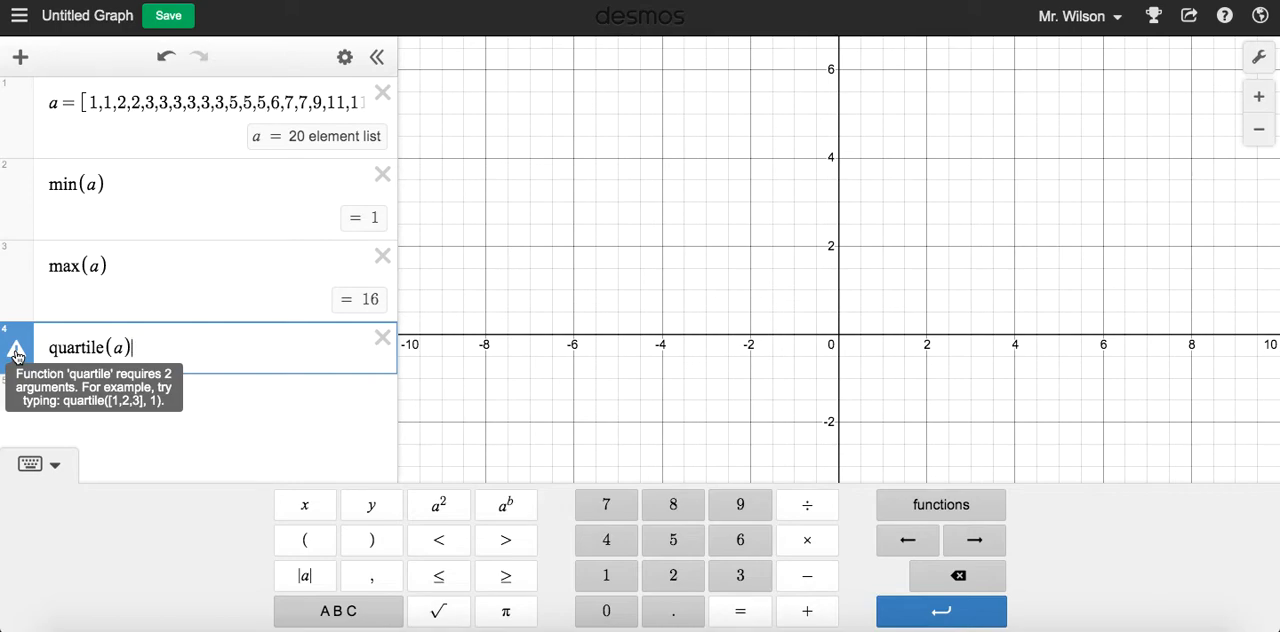
click(17, 355)
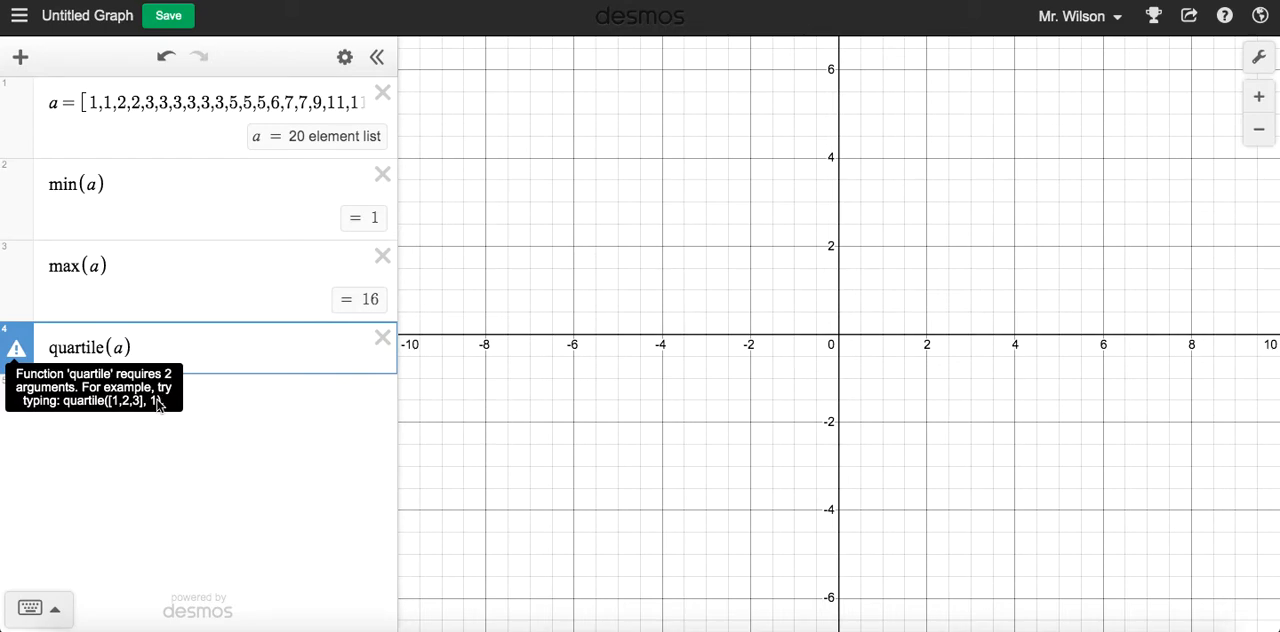
click(121, 347)
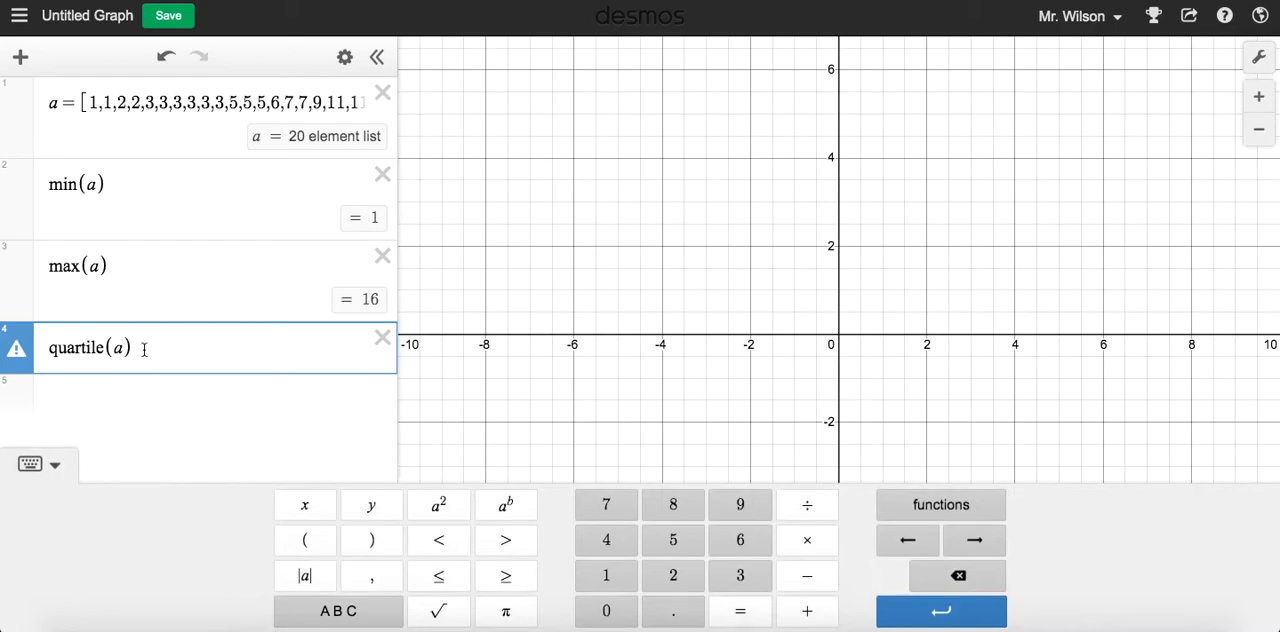
text(,1)
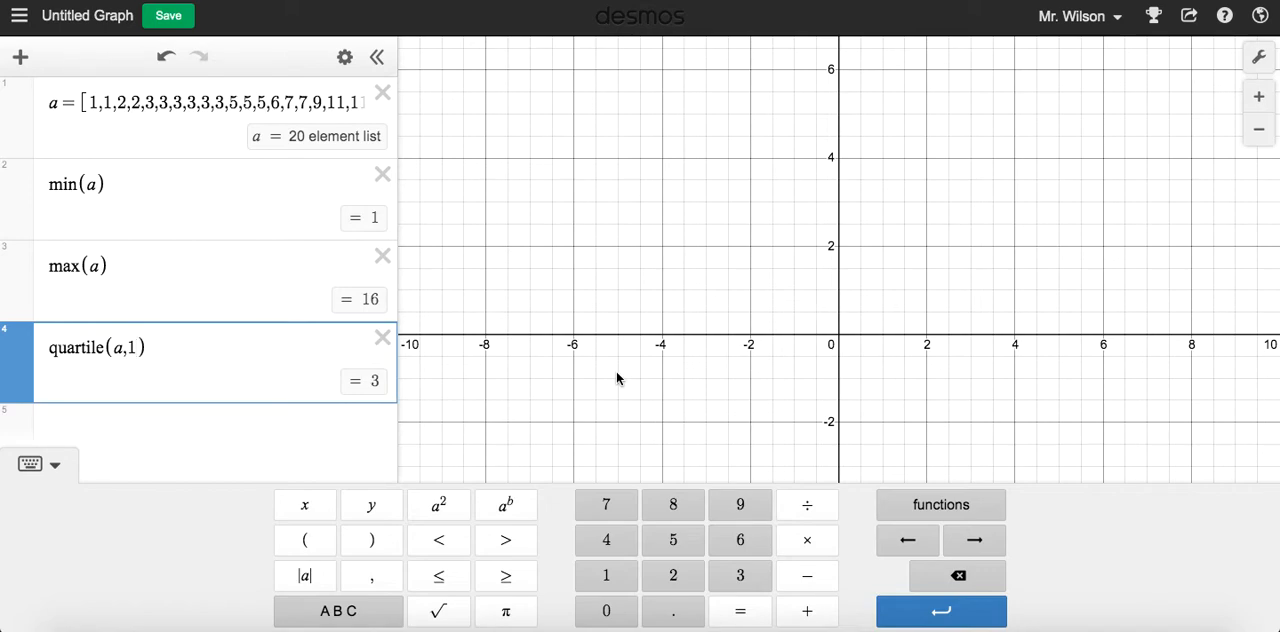
Try 2, 3, 0 and 4 in turn as the second argument of the quartile expression
key(BackSpace)
text(2)
key(BackSpace)
text(3)
key(BackSpace)
text(0)
key(BackSpace)
text(4)
Step the second argument of the quartile expression through 0, 1, 2 and 3, ending with quartile(a,4)
drag(97, 100, 242, 102)
click(173, 342)
key(BackSpace)
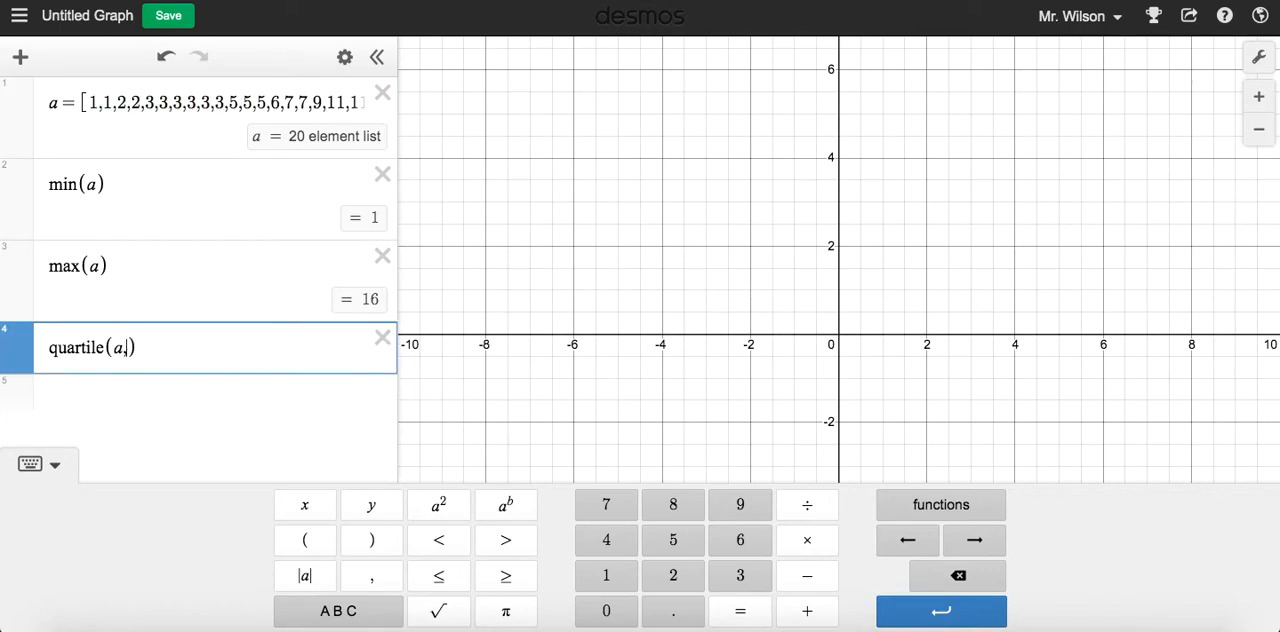
text(0)
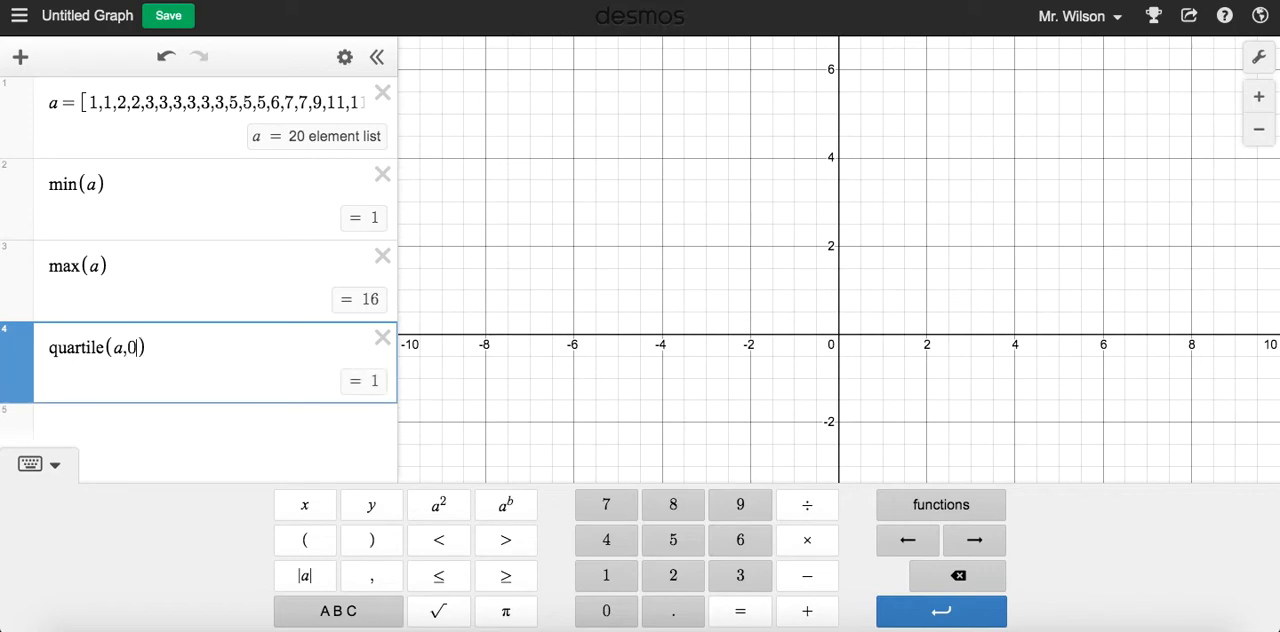
key(BackSpace)
text(1)
key(BackSpace)
text(2)
key(BackSpace)
text(3)
key(BackSpace)
text(4)
Delete the max(a) and min(a) expressions, keeping list a and the quartile expression
click(383, 256)
click(382, 176)
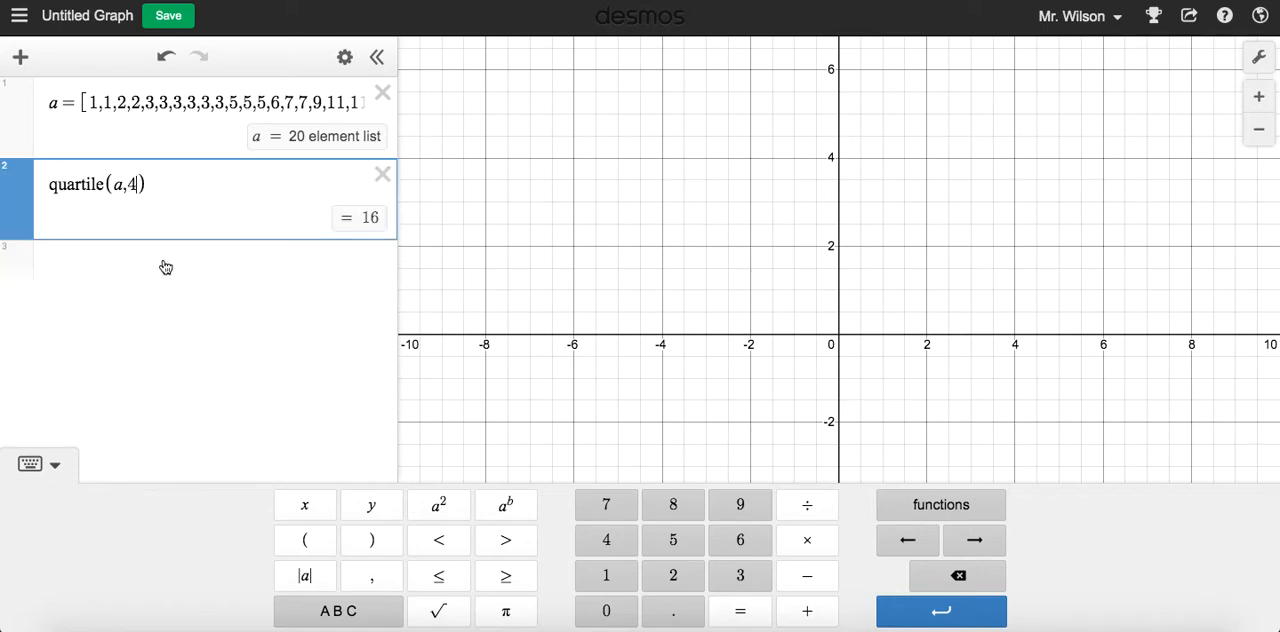
Plot a box plot of list a by entering boxplot(a) in the third expression
click(166, 267)
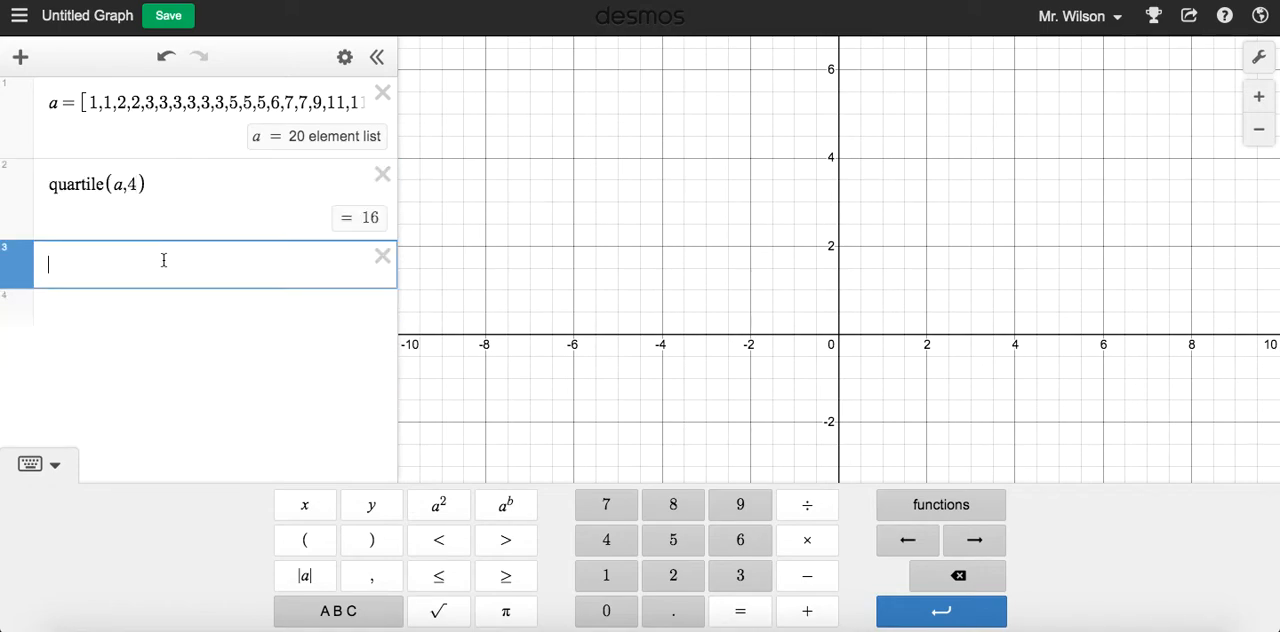
click(940, 506)
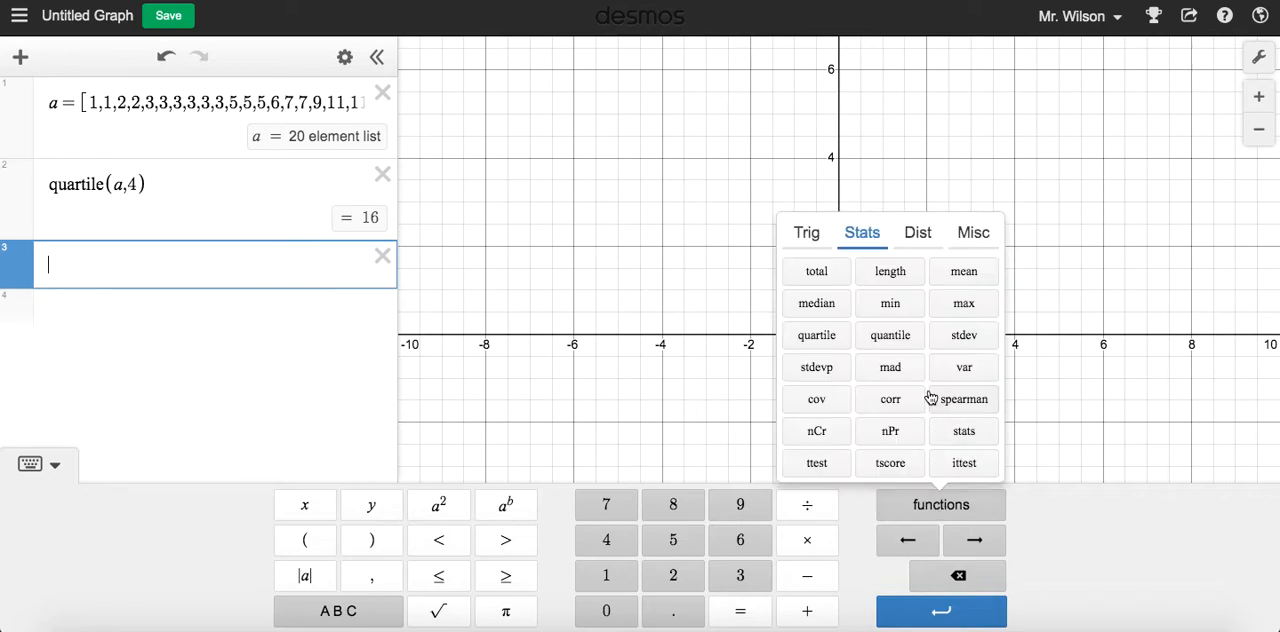
click(922, 238)
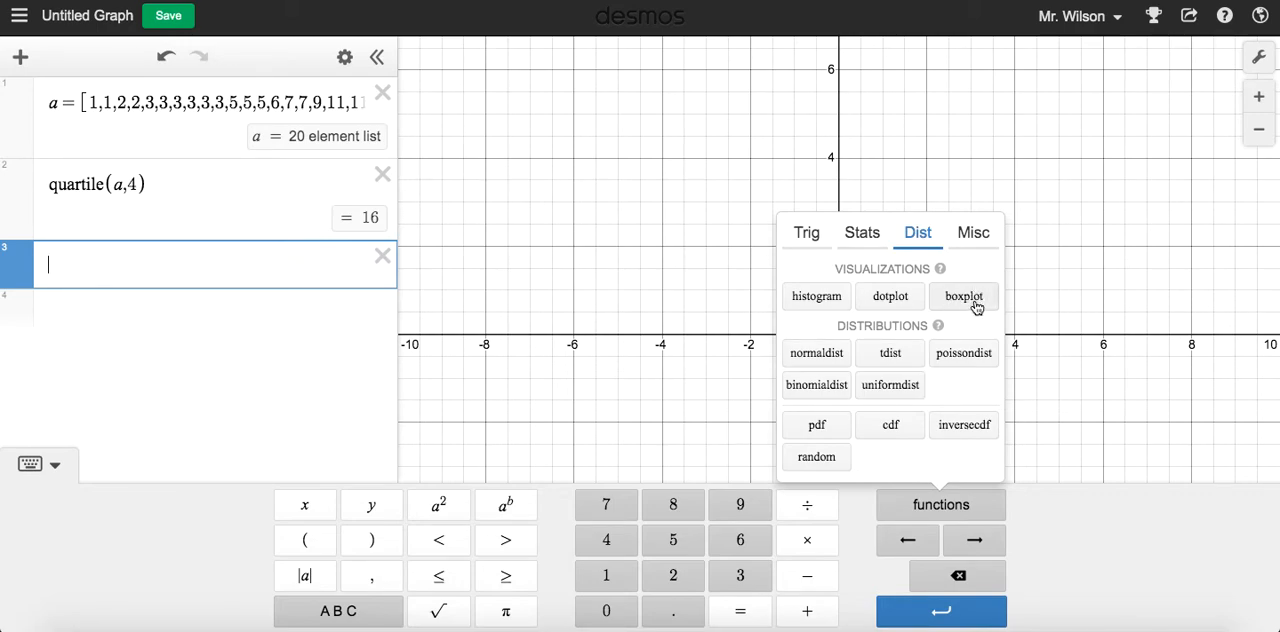
click(922, 511)
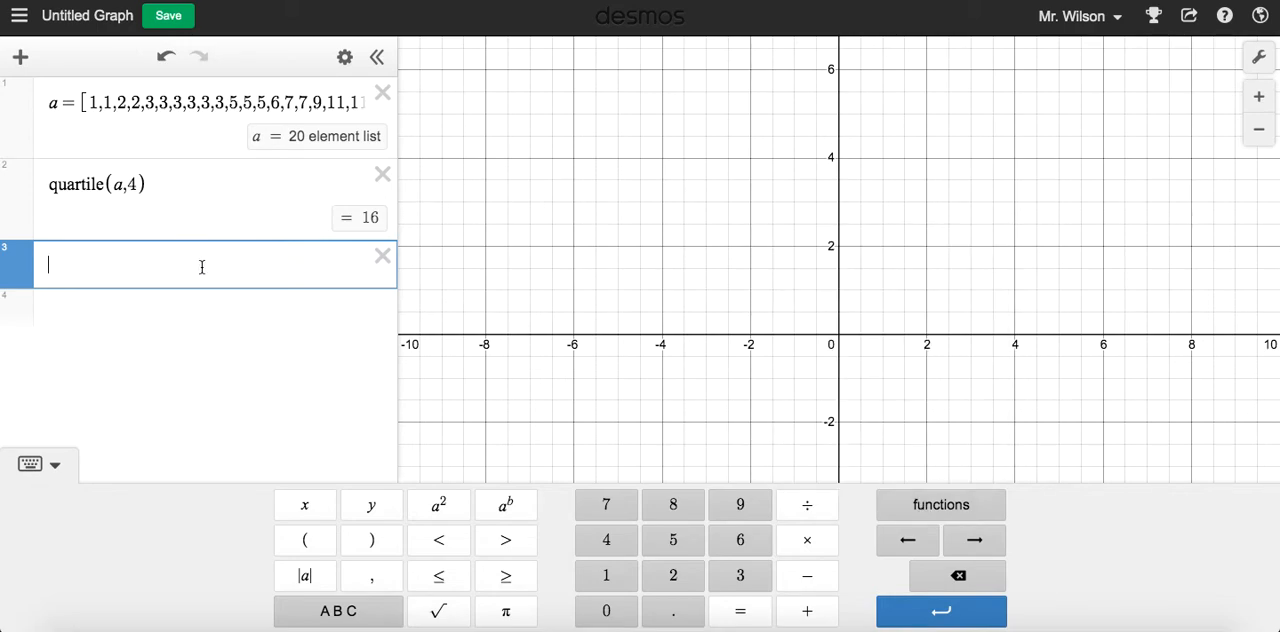
text(bo)
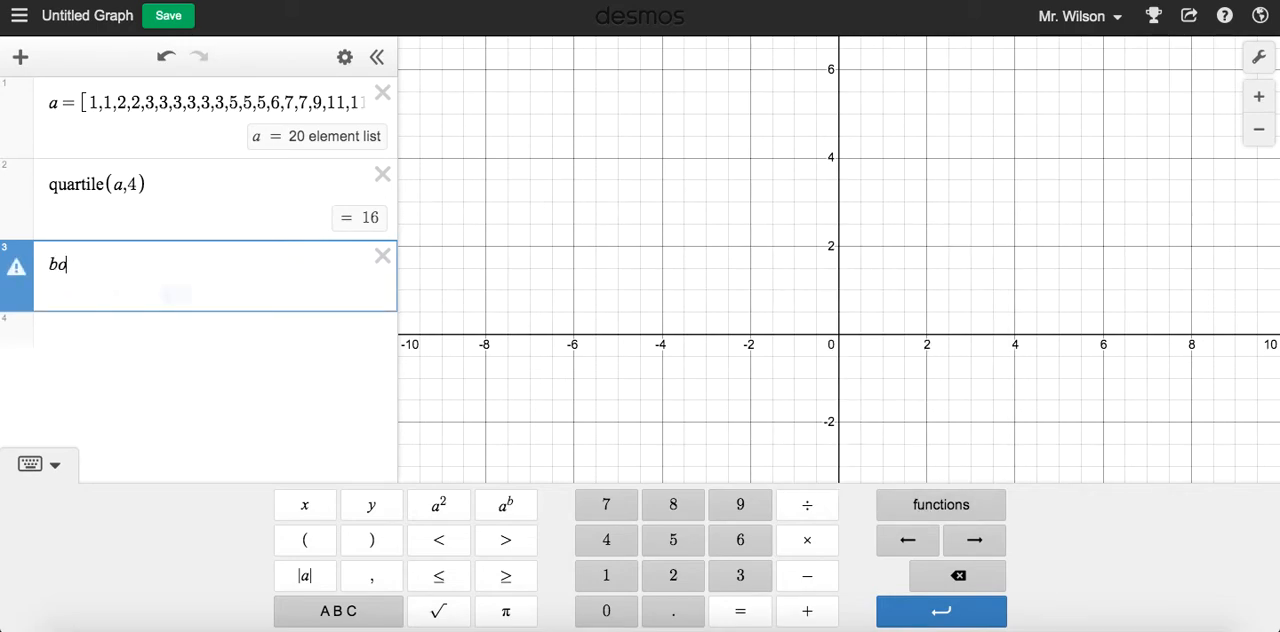
text(xplot()
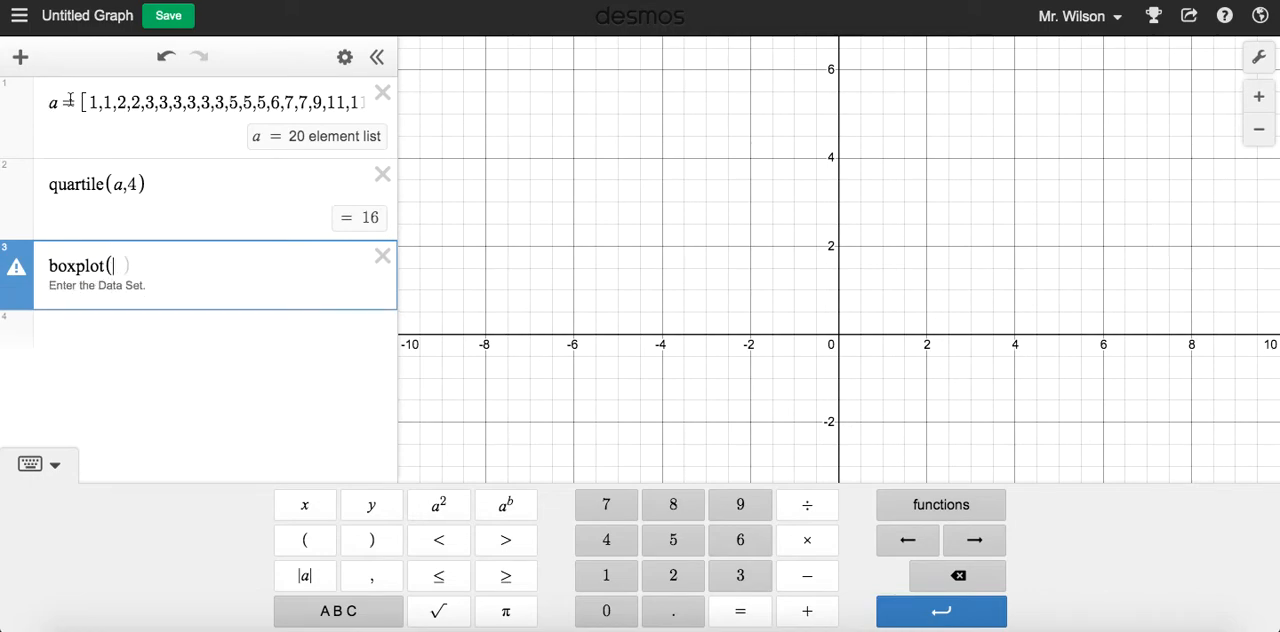
text(a))
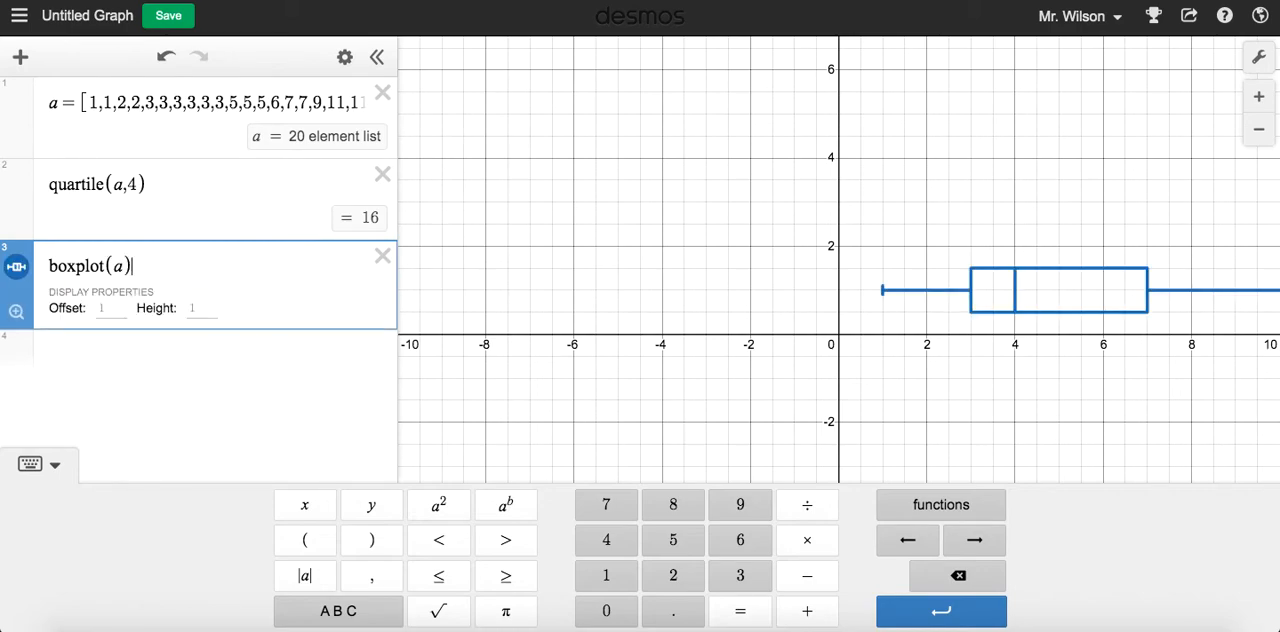
drag(1213, 342, 841, 356)
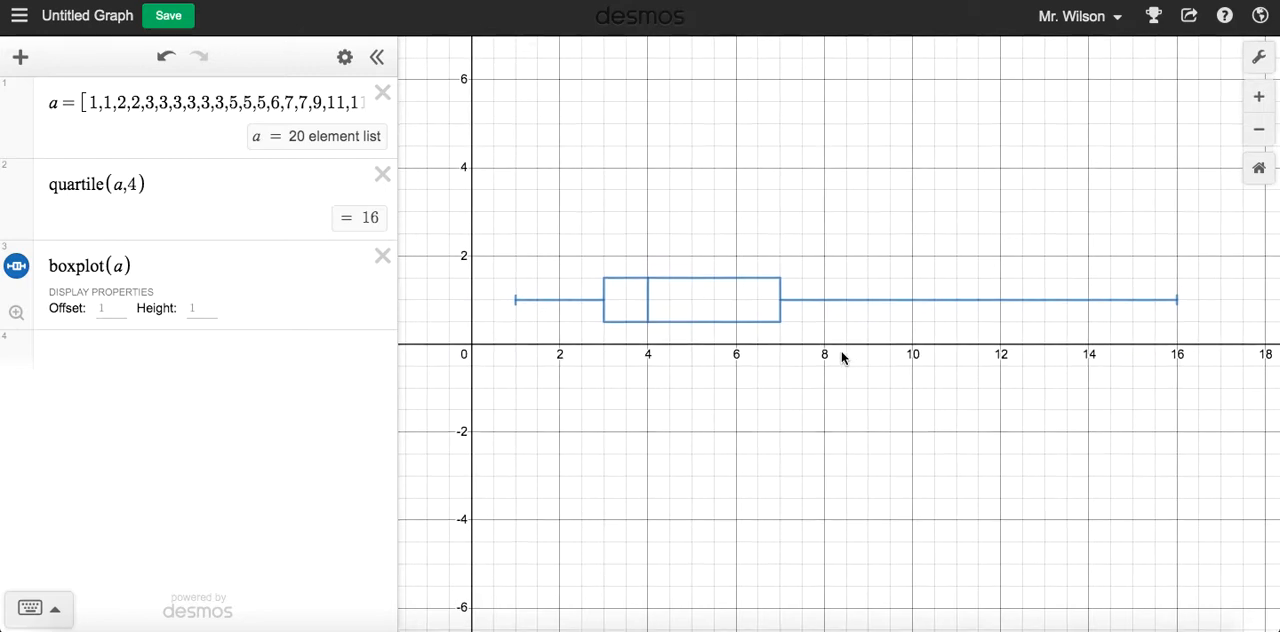
scroll(841, 357, up, 2)
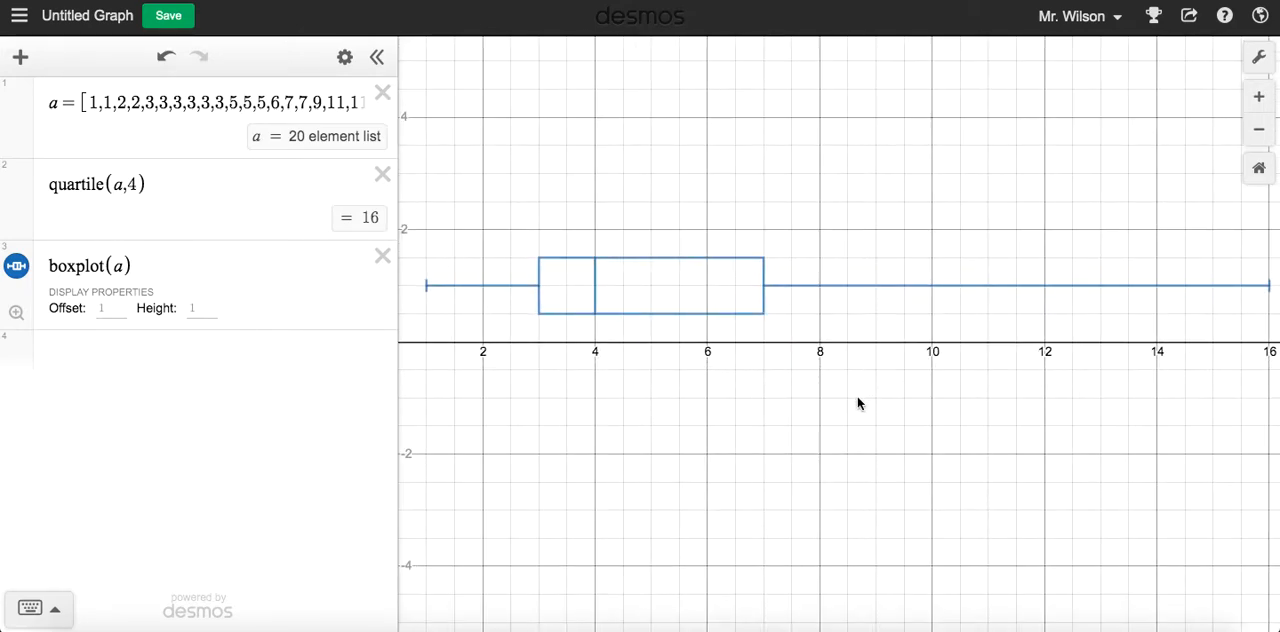
Turn on Projector Mode in the graph settings
click(1257, 58)
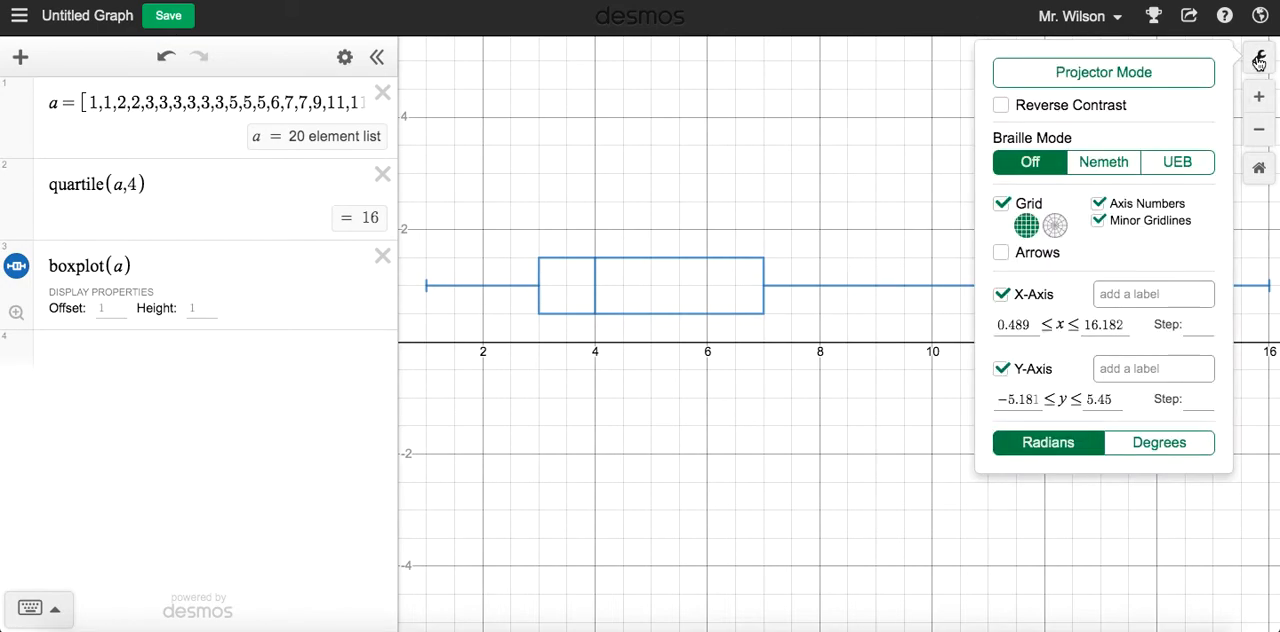
click(1143, 74)
click(835, 160)
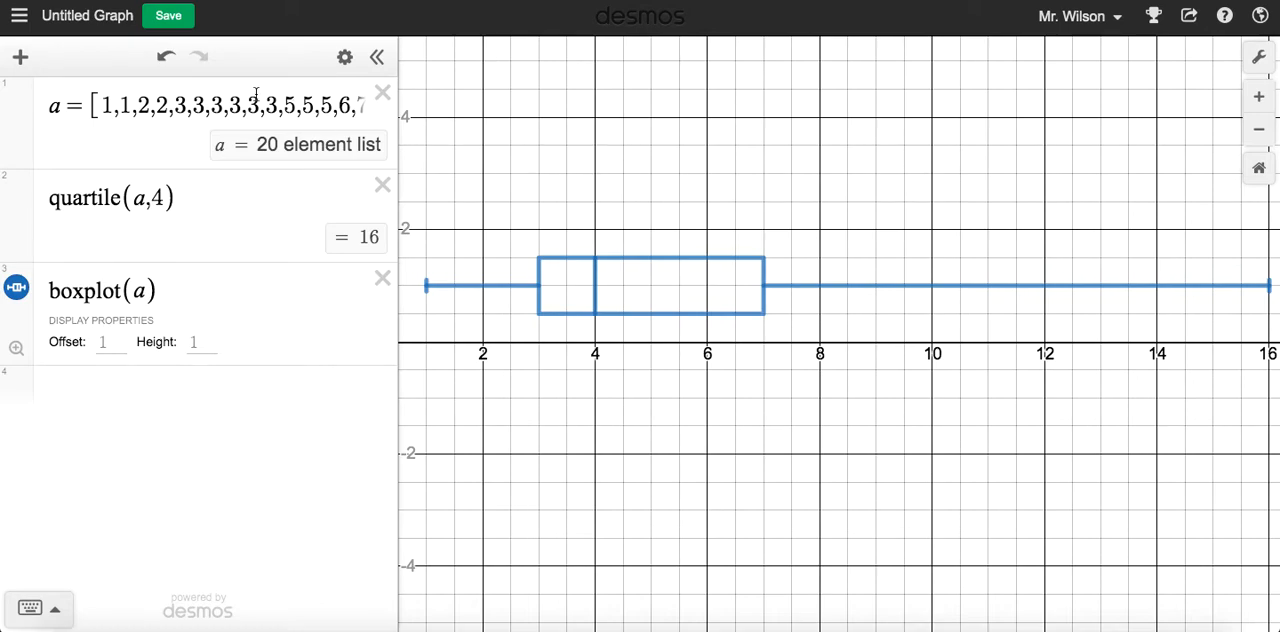
Examine the values of list a through to its end and return to the boxplot expression
drag(272, 106, 430, 93)
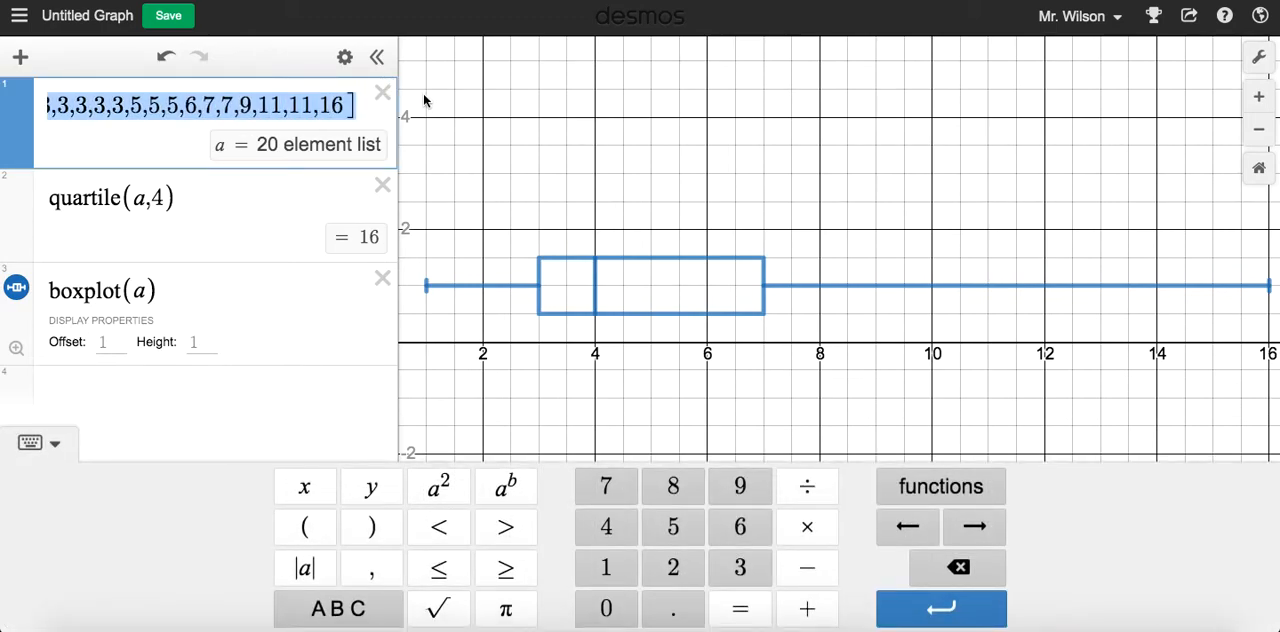
click(329, 106)
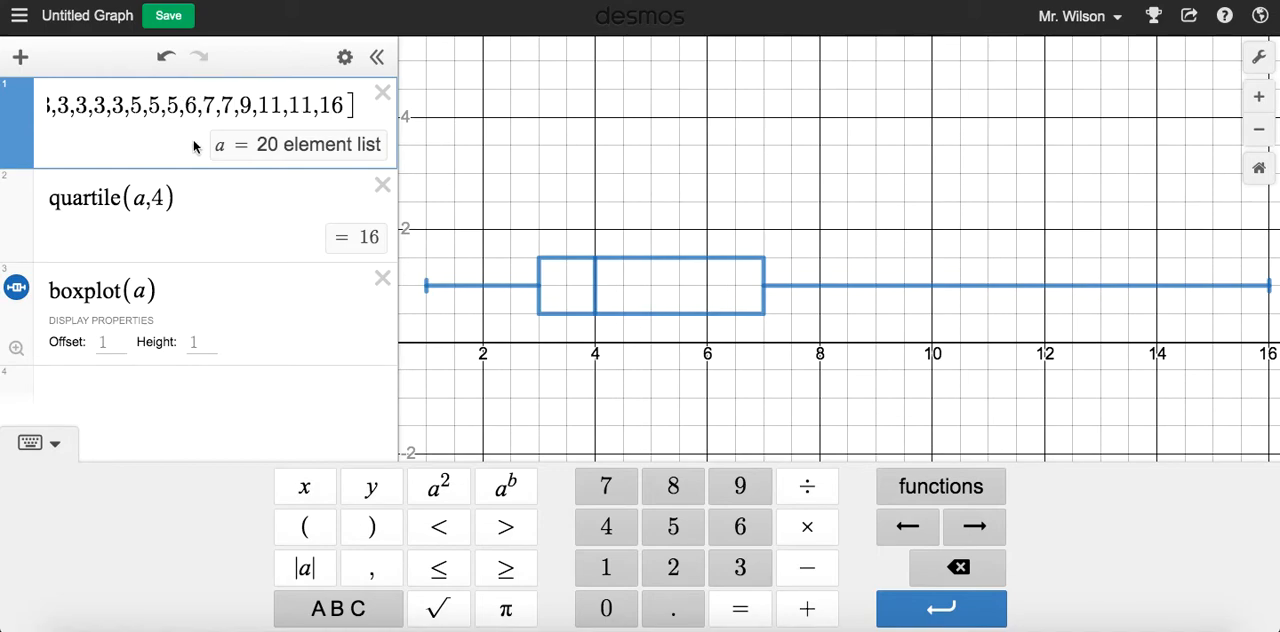
click(215, 288)
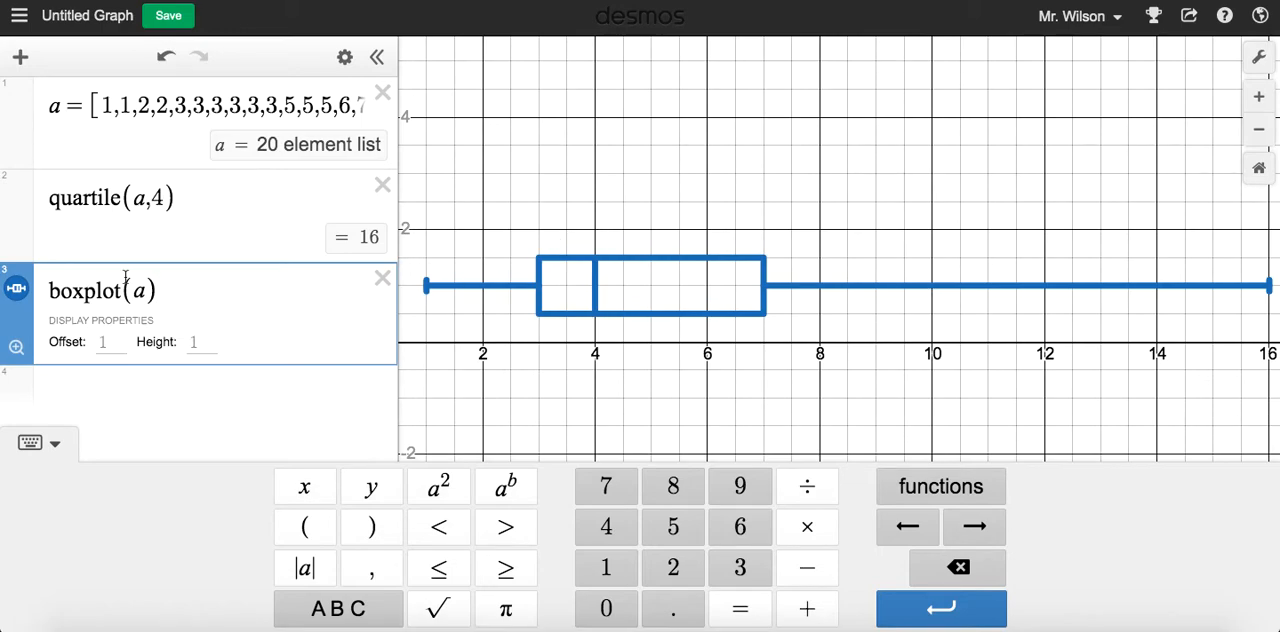
Try red, green and orange as the box plot's color, and set it back to blue
click(22, 294)
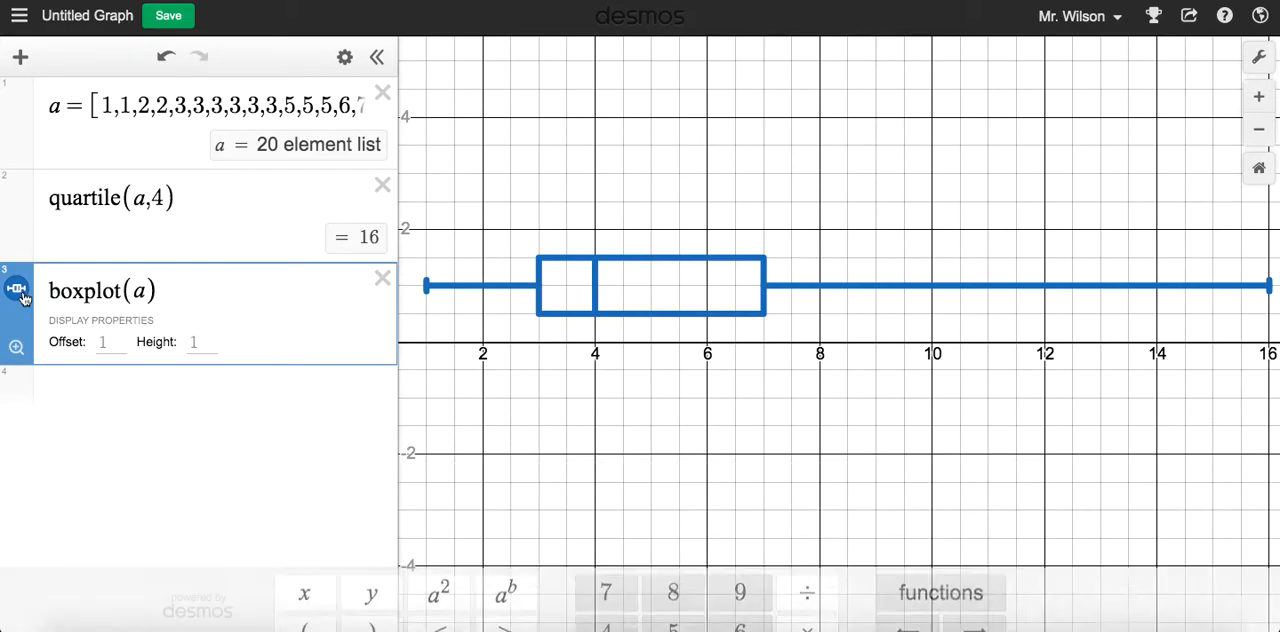
click(22, 296)
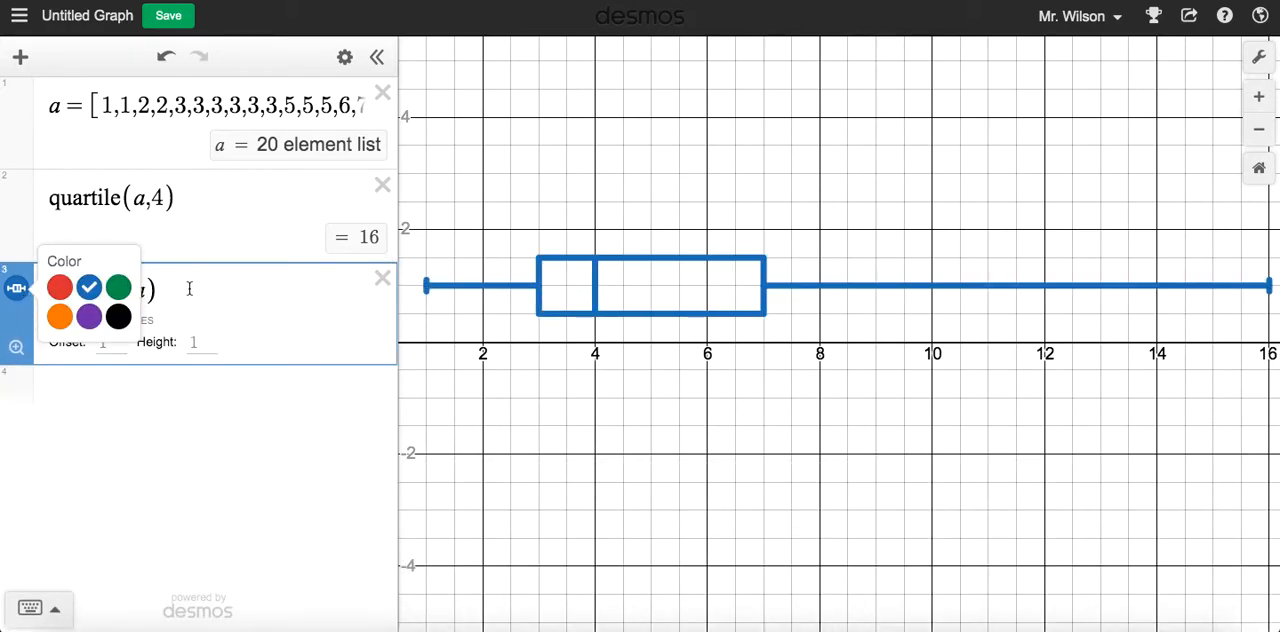
click(62, 290)
click(118, 288)
click(60, 316)
click(88, 290)
click(232, 288)
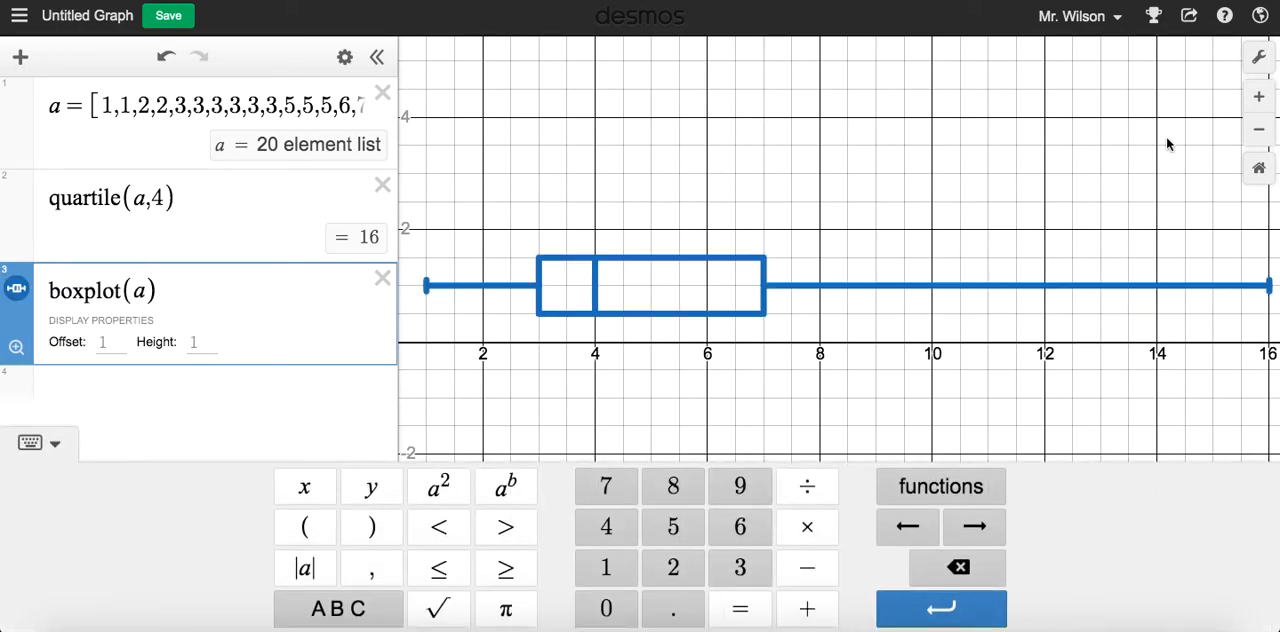
Turn off Projector Mode and turn on Reverse Contrast in the graph settings
click(1260, 56)
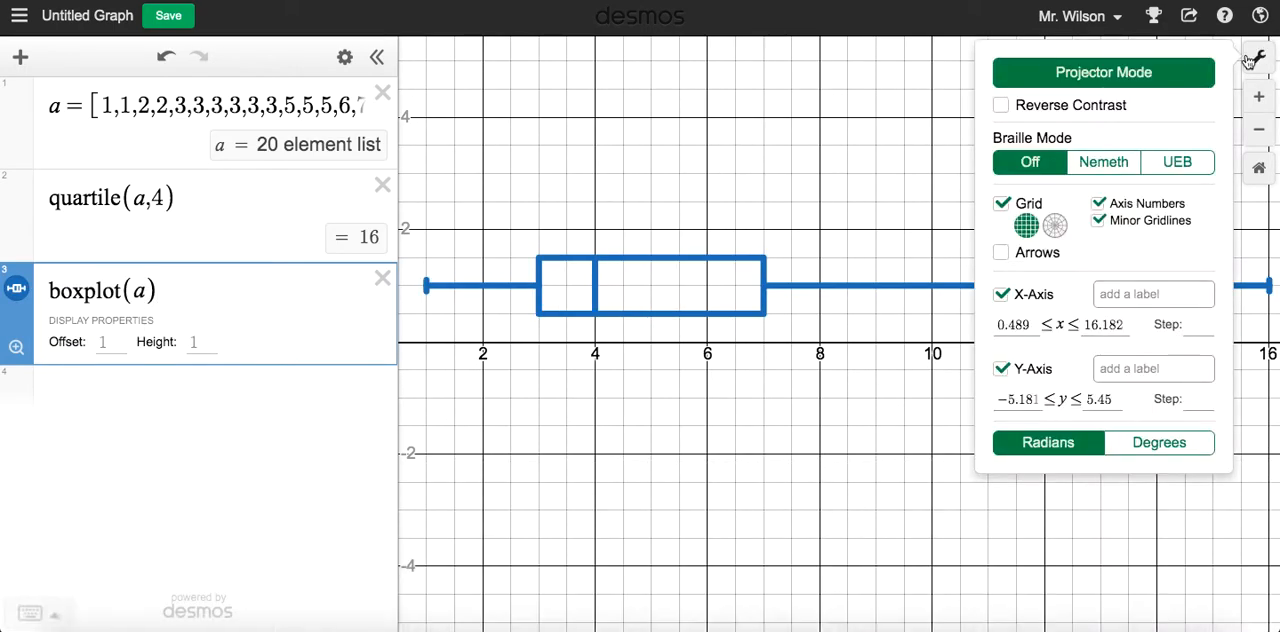
click(1096, 84)
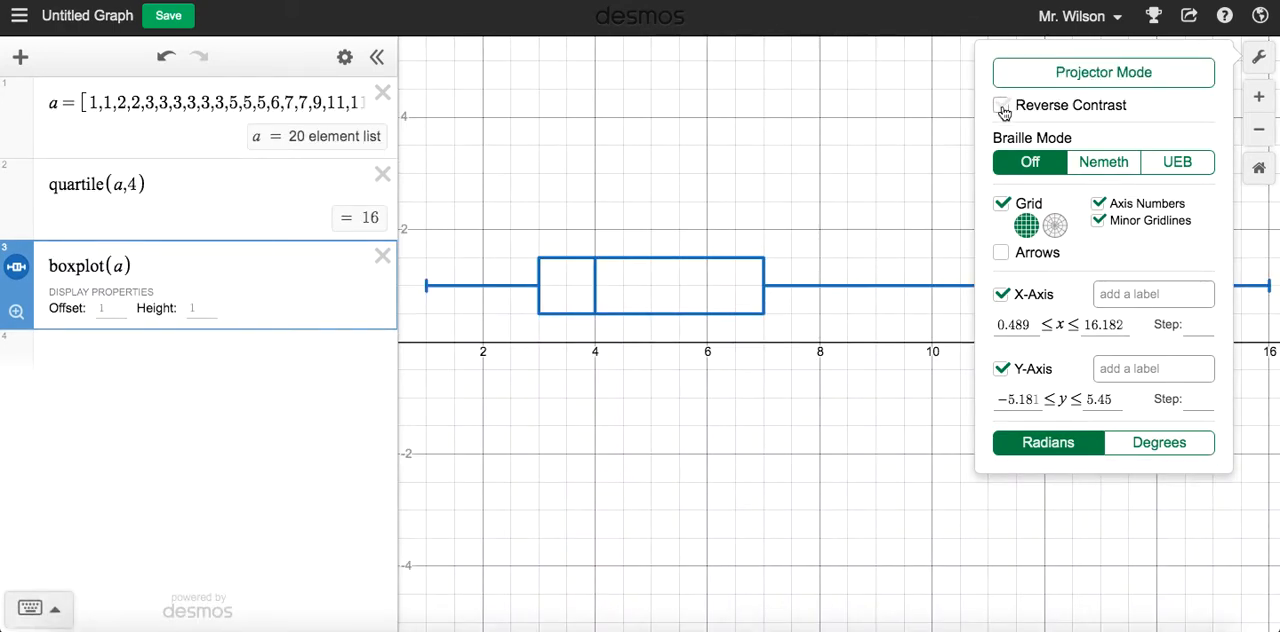
click(1002, 106)
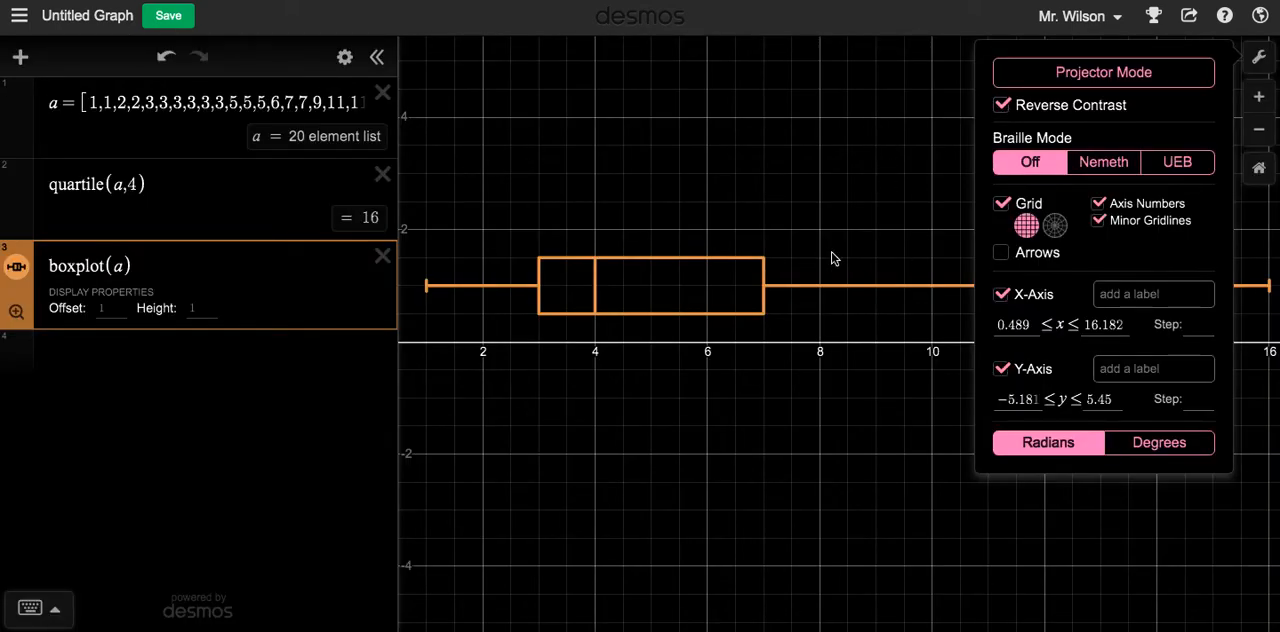
Toggle the box plot's visibility off and on, and recolor it from the palette to turquoise
click(16, 267)
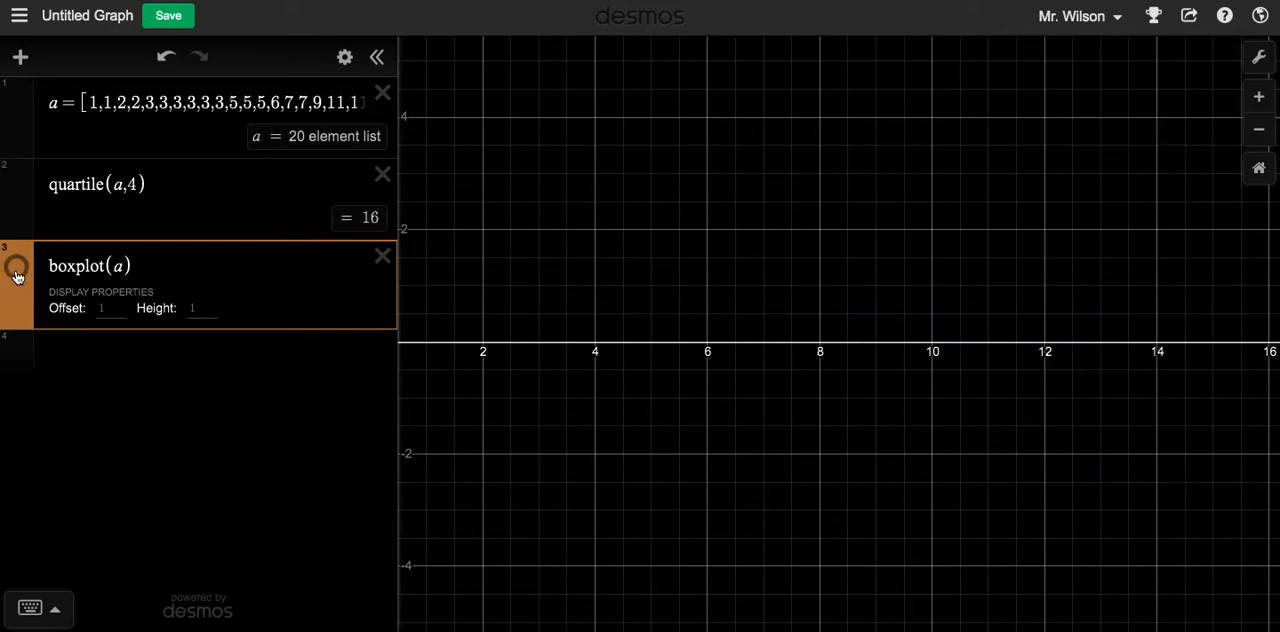
click(16, 268)
click(16, 268)
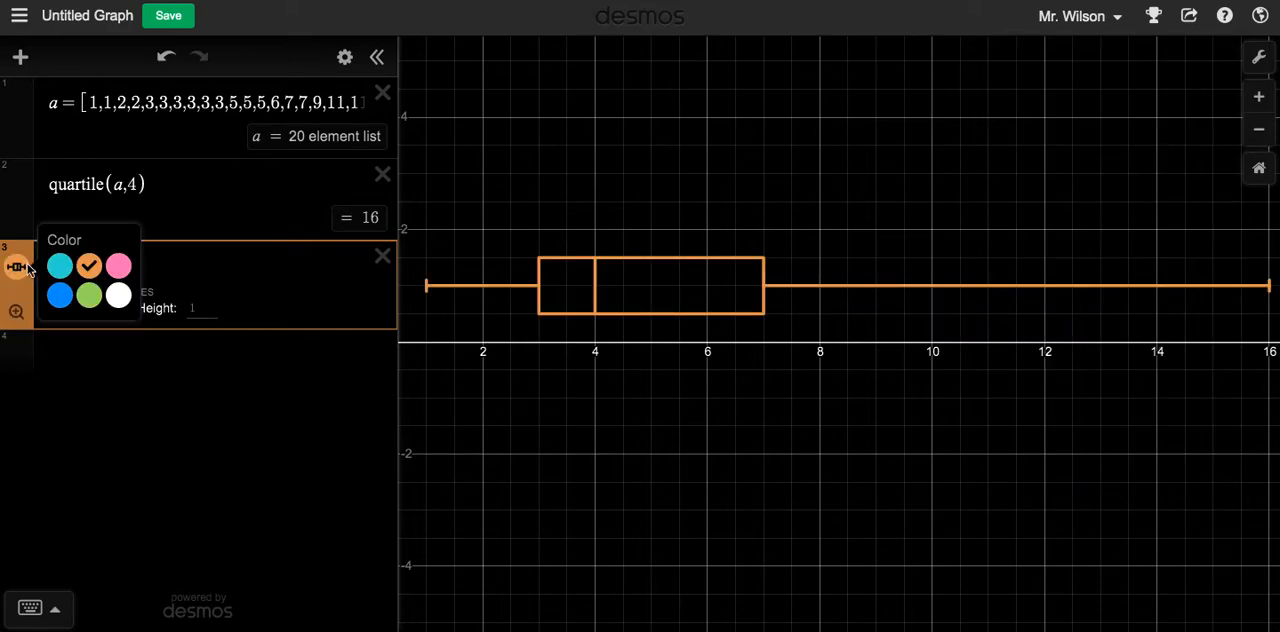
click(59, 268)
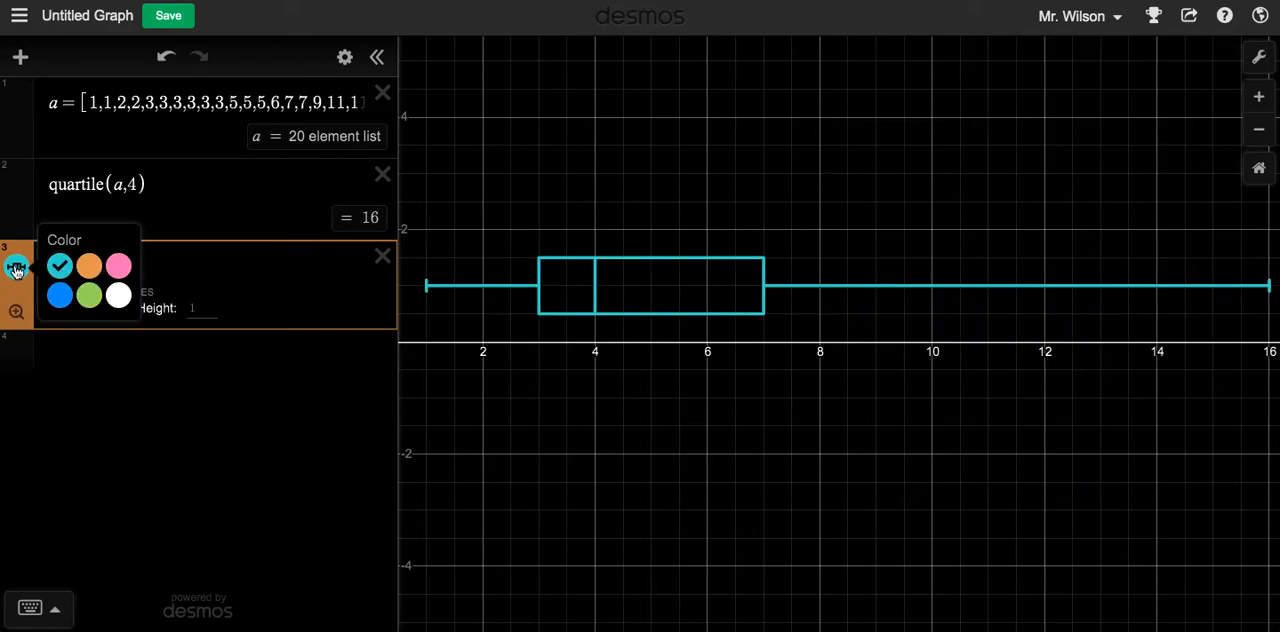
click(16, 269)
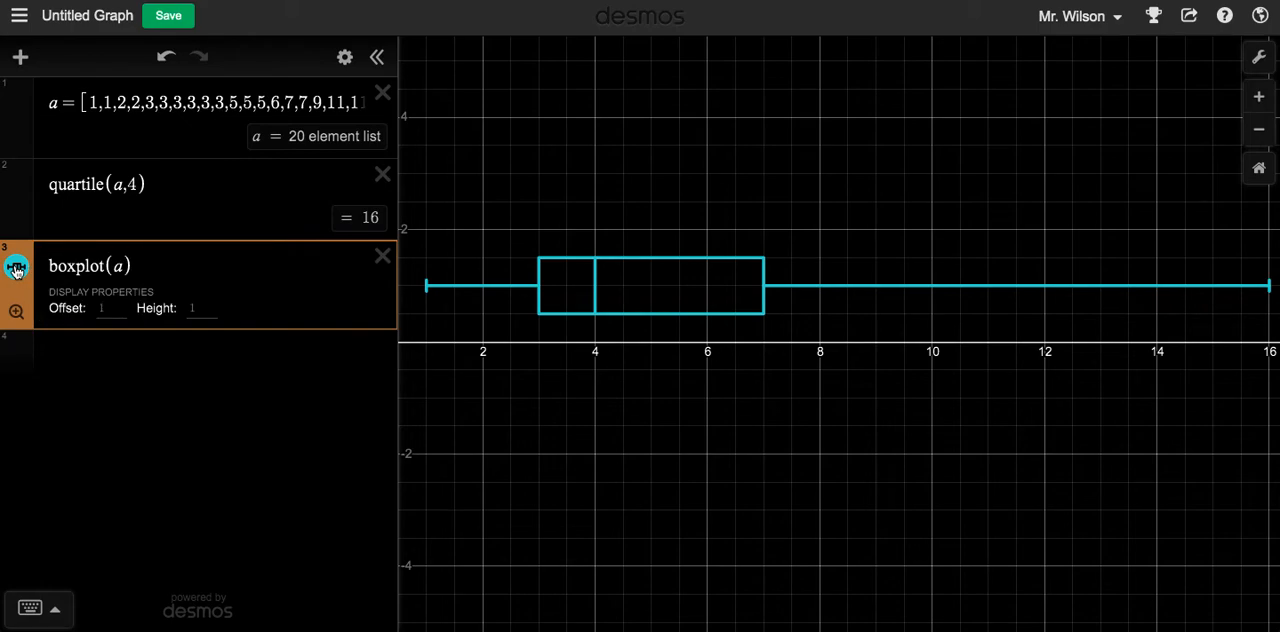
Turn off Reverse Contrast in the graph settings
click(1259, 59)
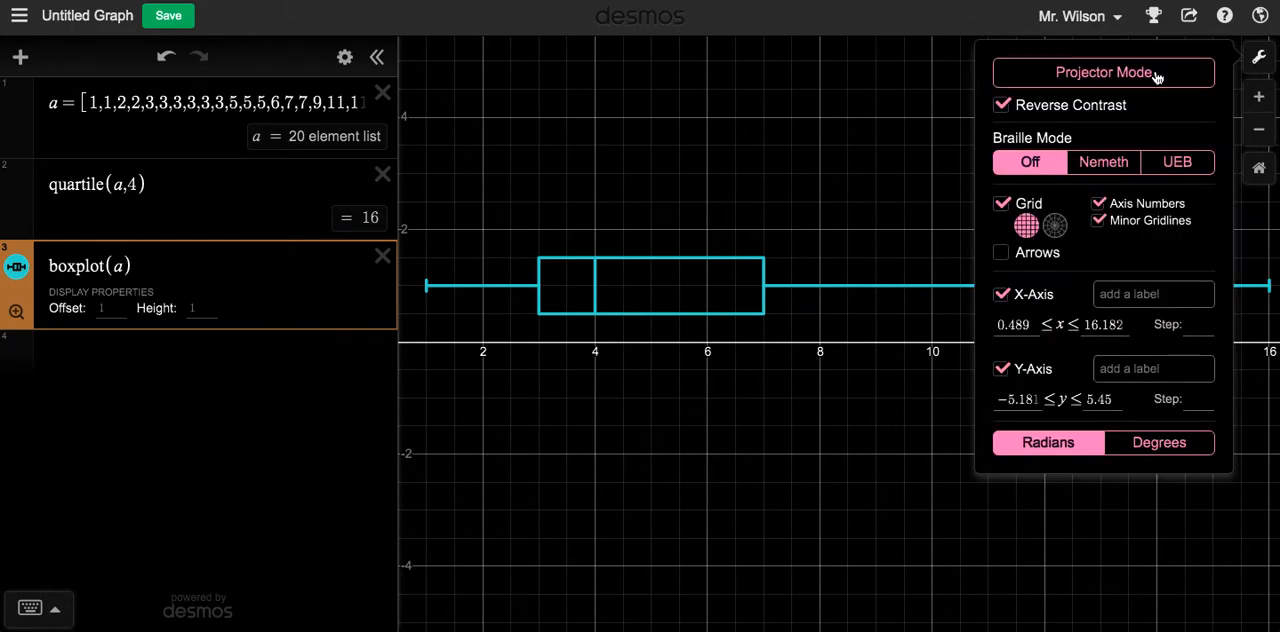
click(1003, 107)
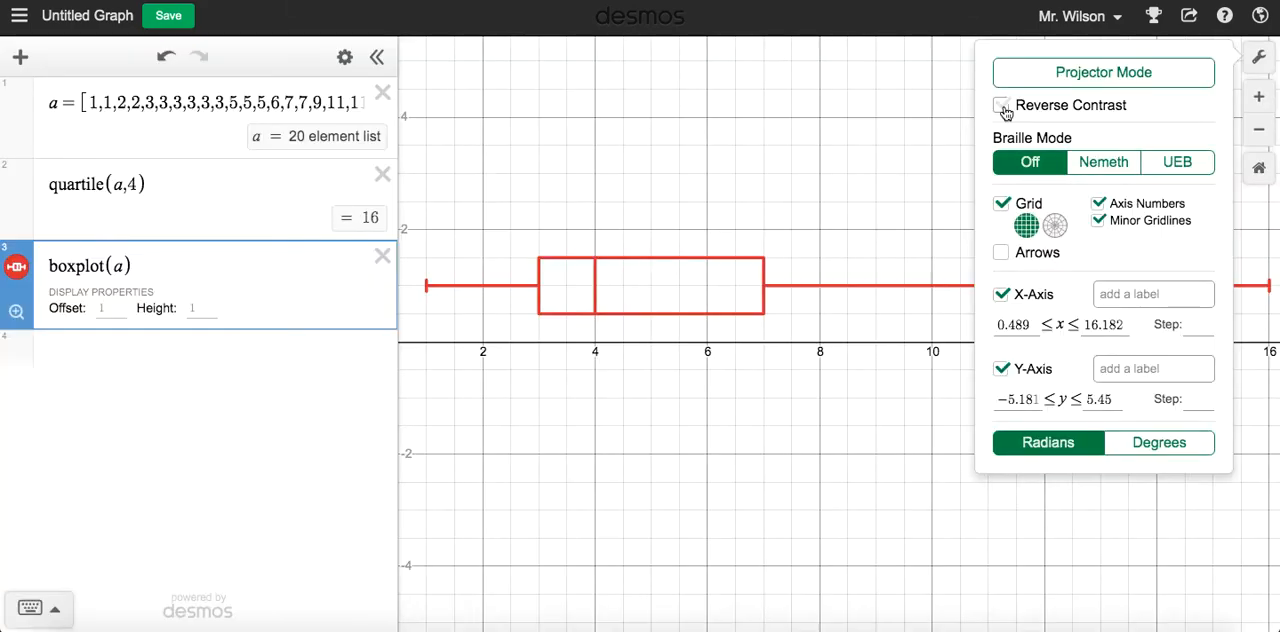
click(843, 147)
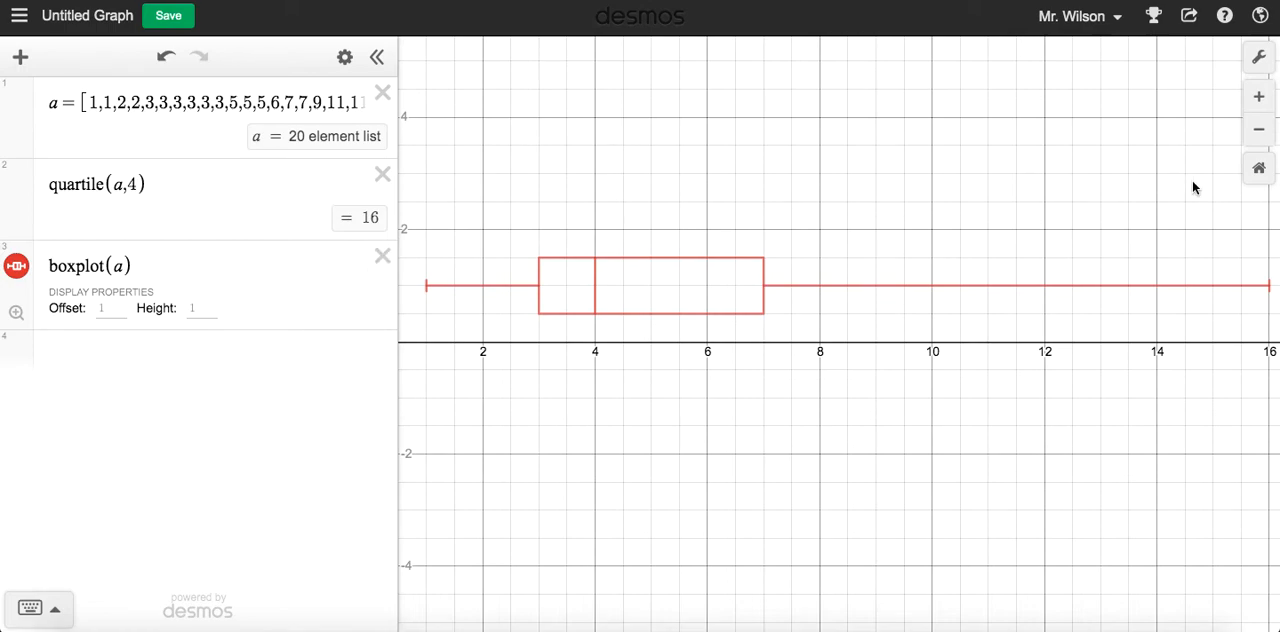
Restore the default graph view and delete the boxplot(a) and quartile(a,4) expressions
click(1259, 168)
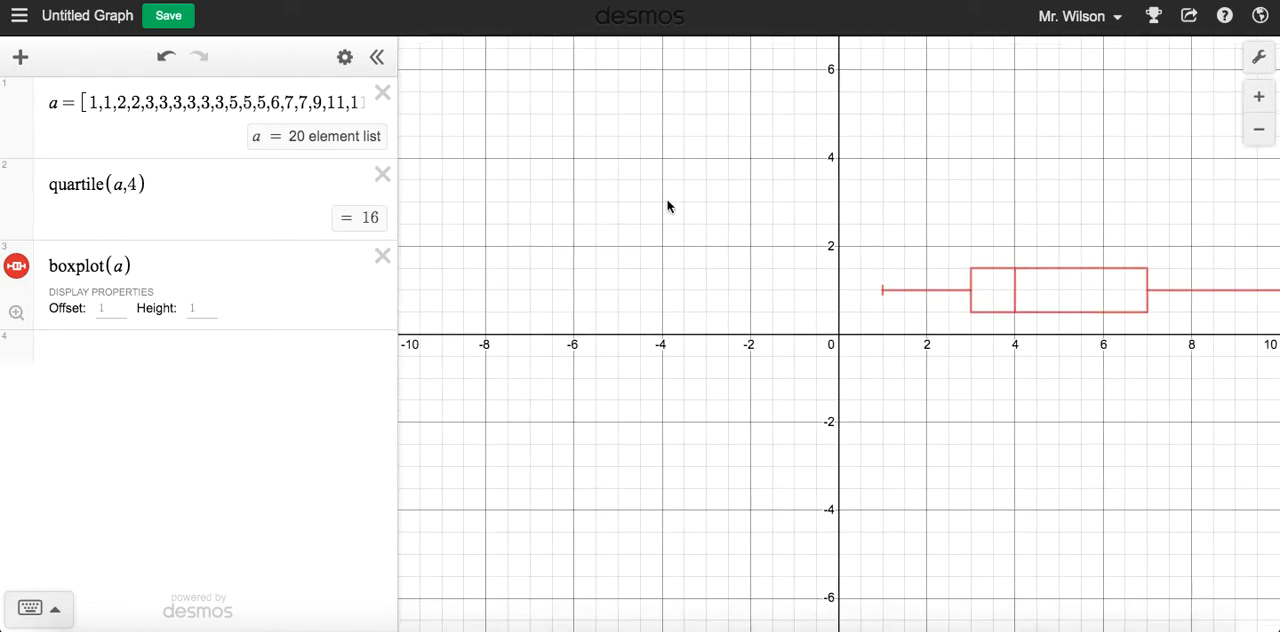
click(383, 256)
click(382, 175)
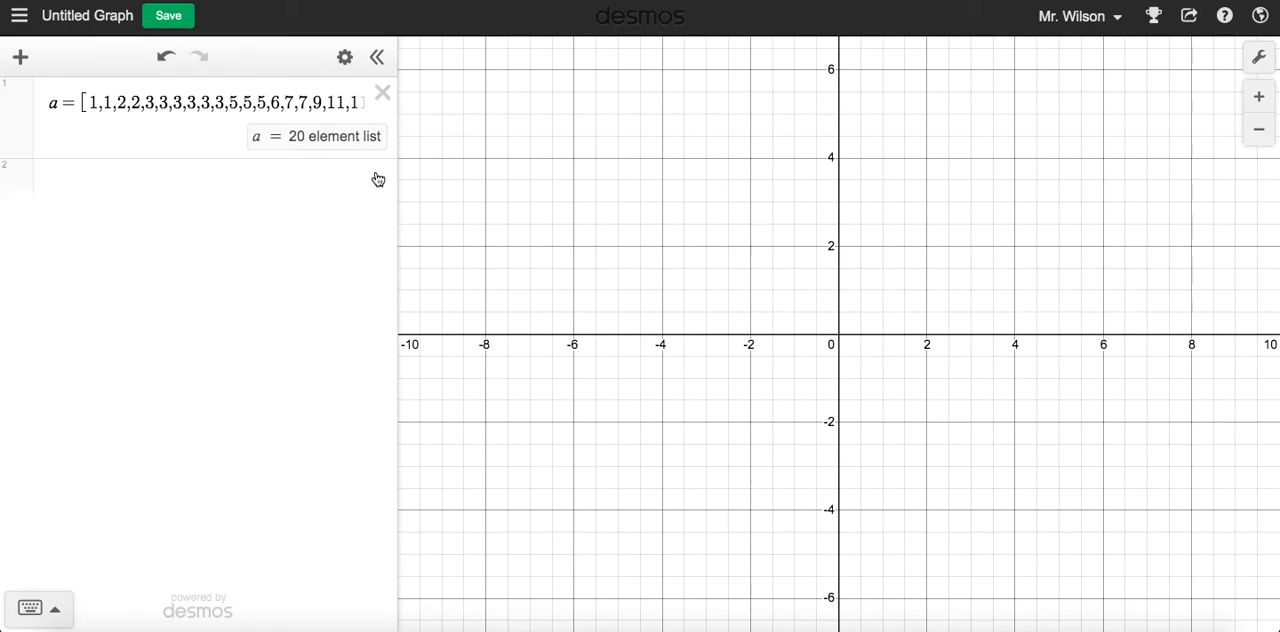
Plot a histogram of list a with the expression histogram(a) and bring all its bars into view
click(254, 184)
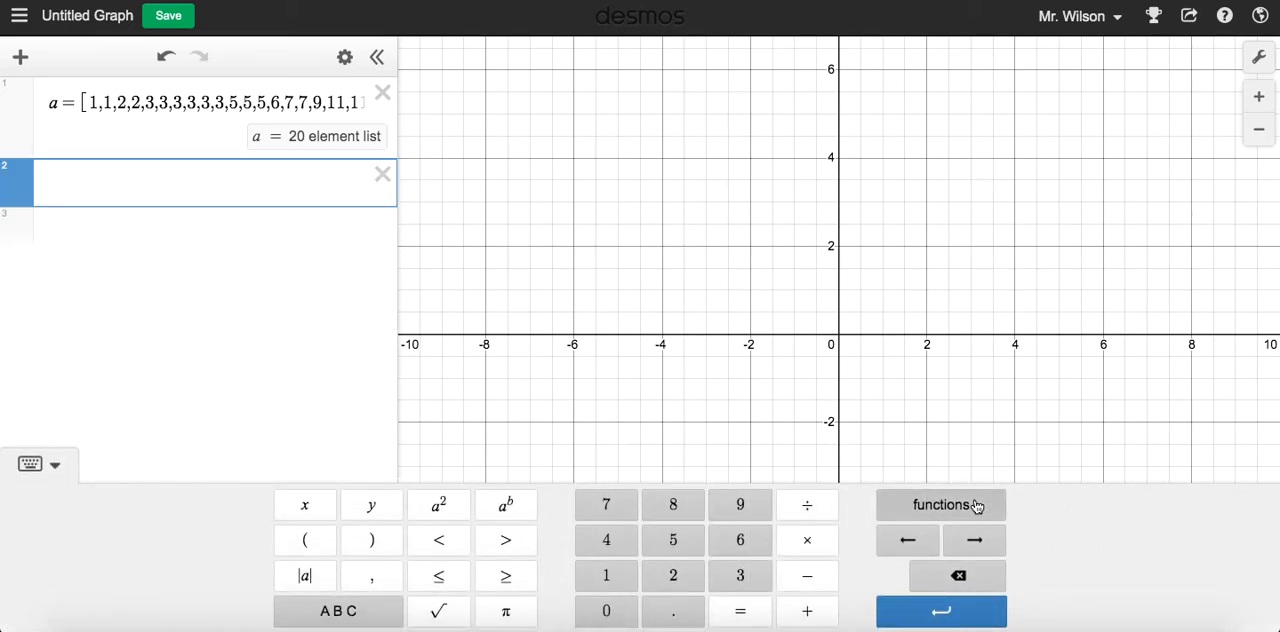
click(932, 512)
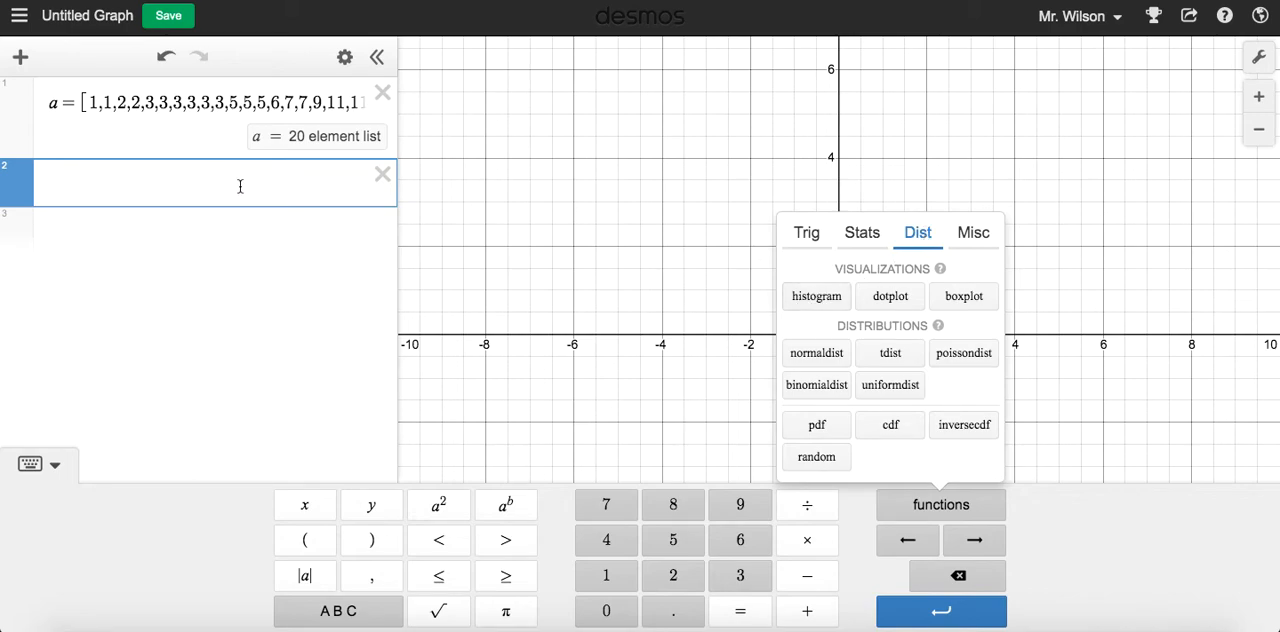
text(histogr)
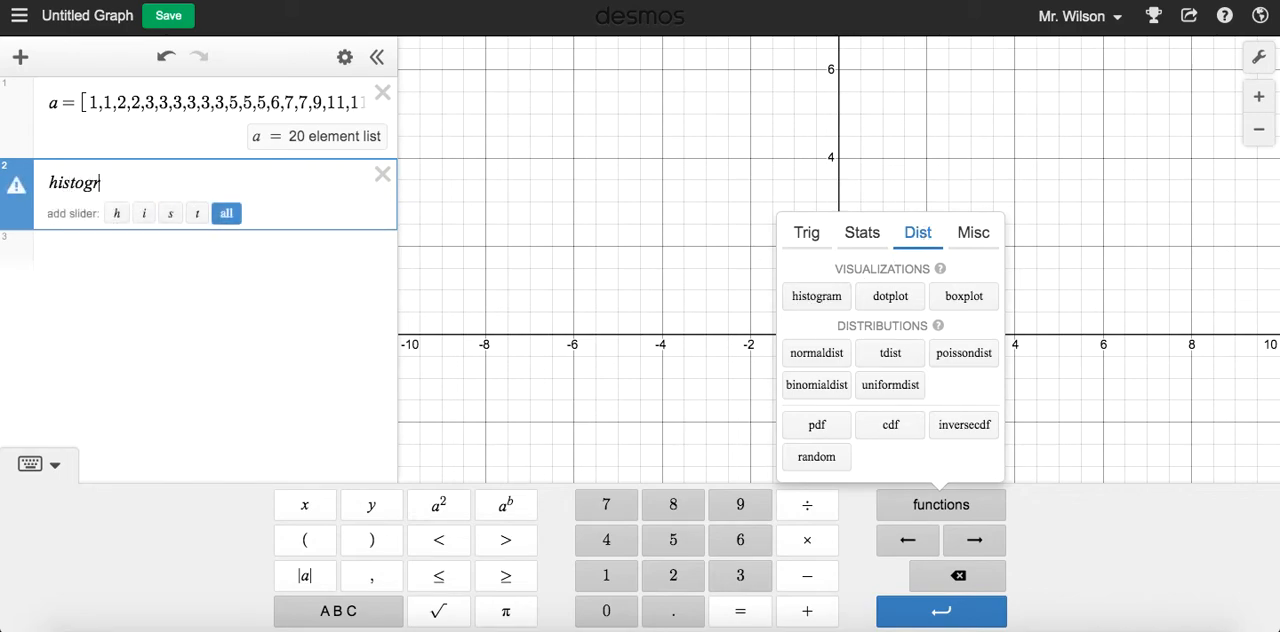
text(am()
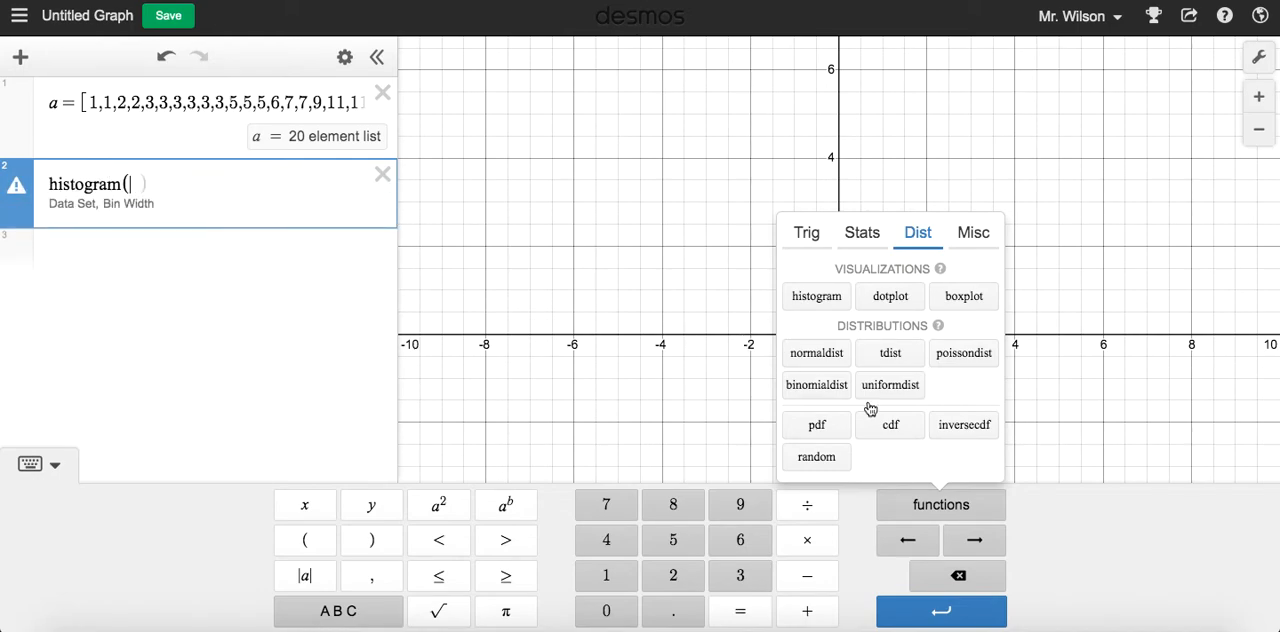
click(56, 464)
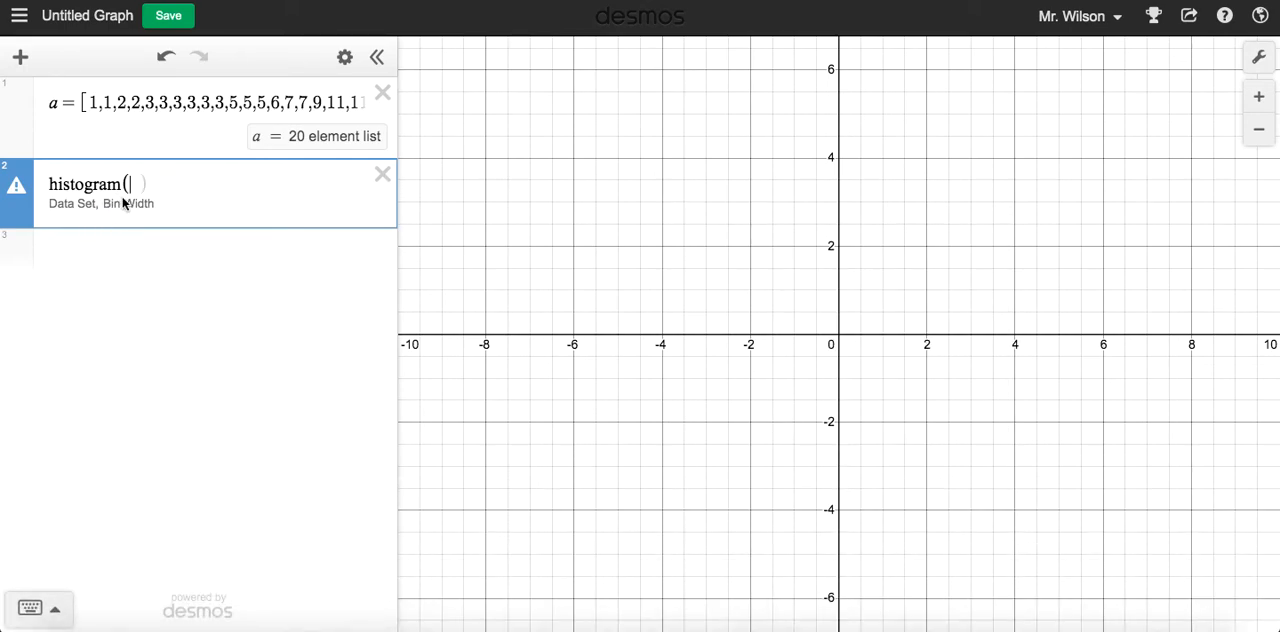
text(a)
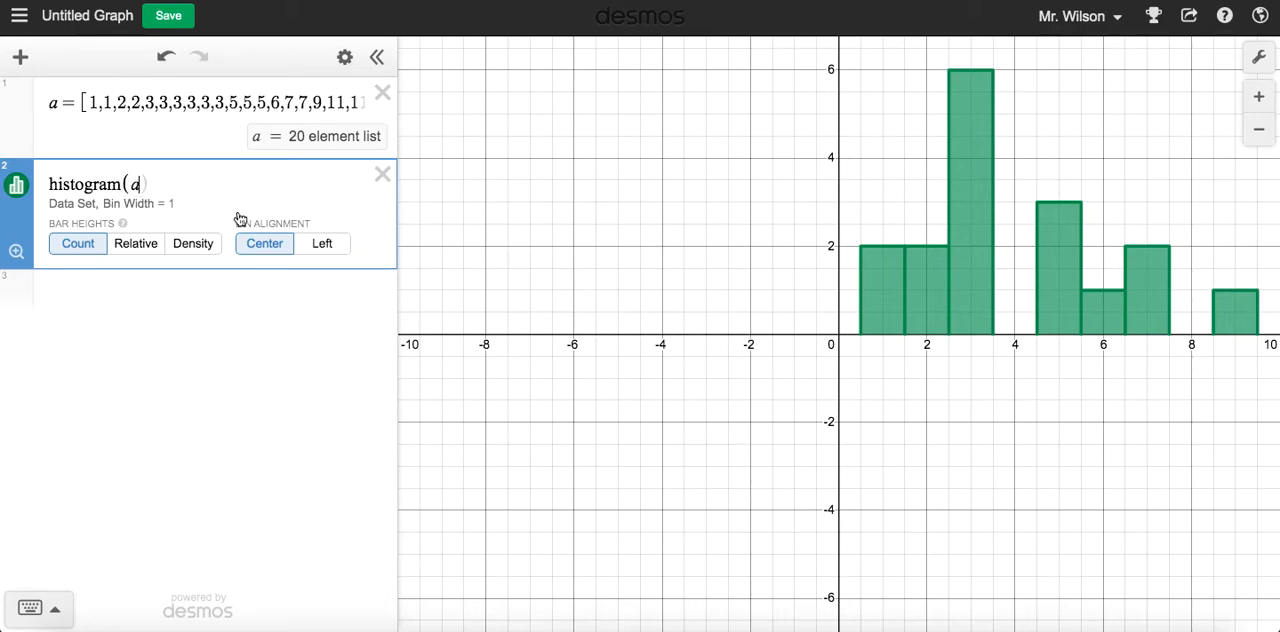
drag(1014, 409, 673, 471)
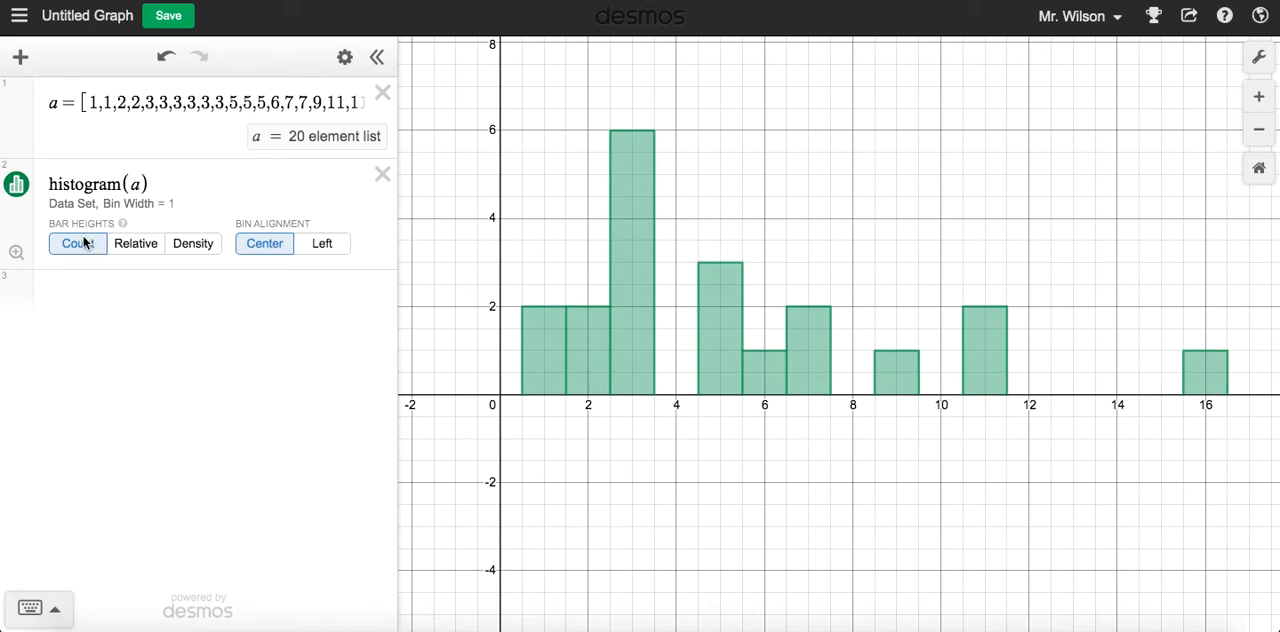
click(547, 357)
Try Relative bar heights for the histogram of list a, examine the bars along the axis, and return to Count
click(137, 246)
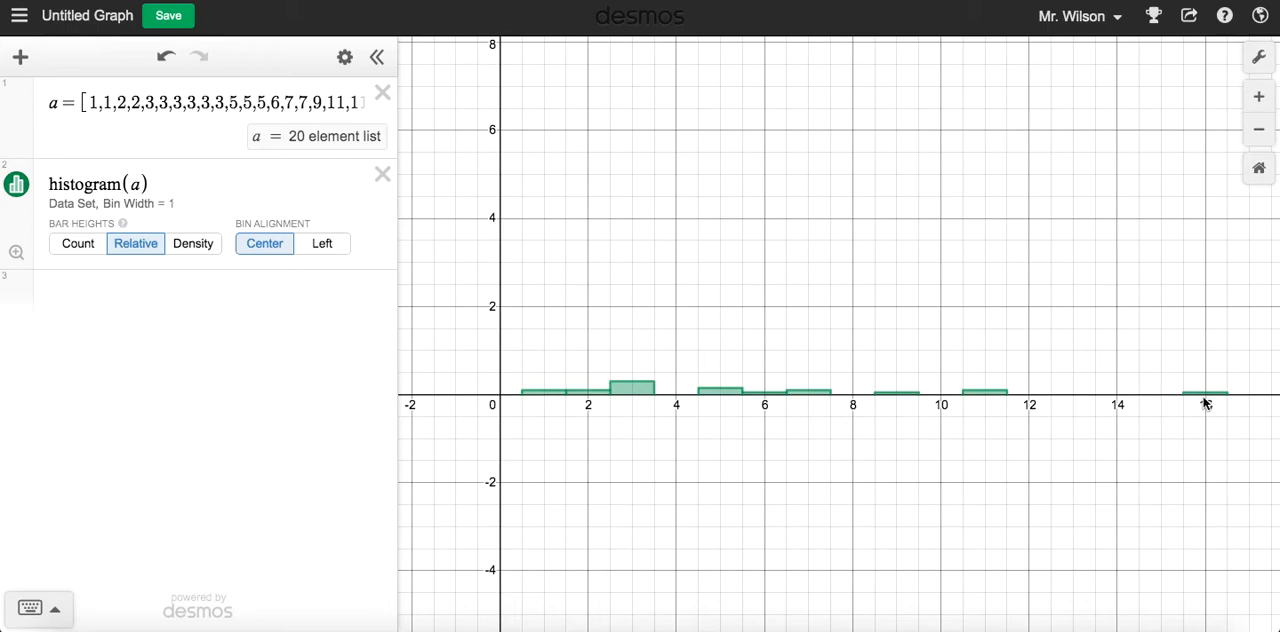
scroll(586, 406, up, 5)
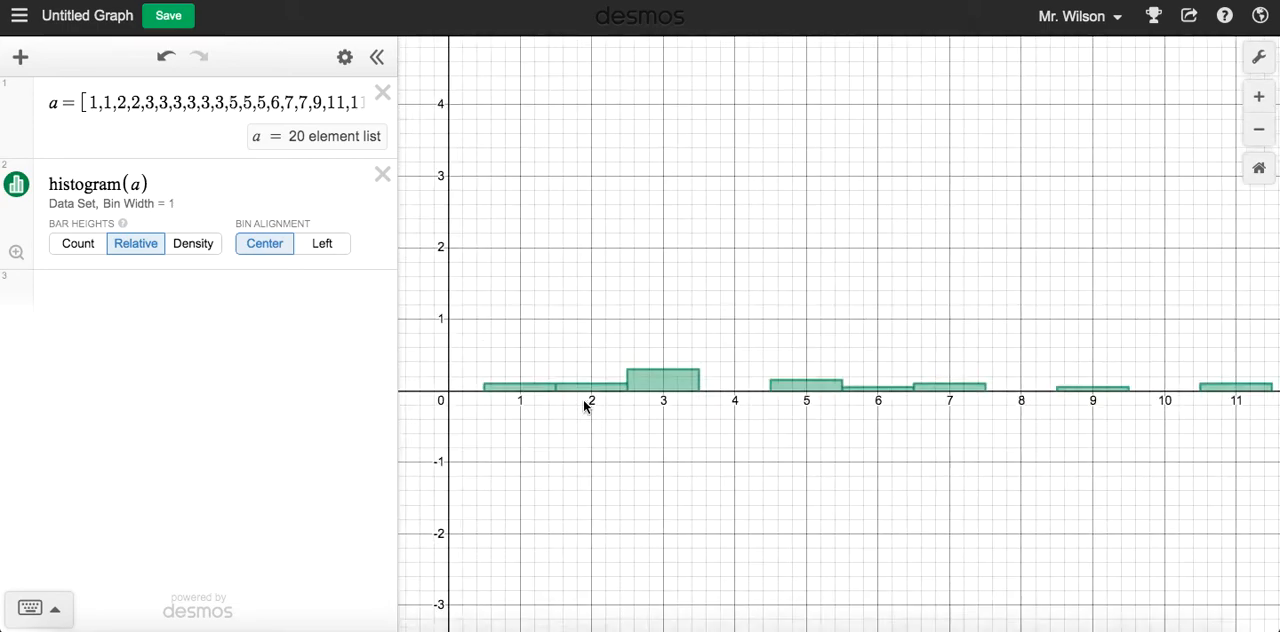
drag(574, 408, 805, 411)
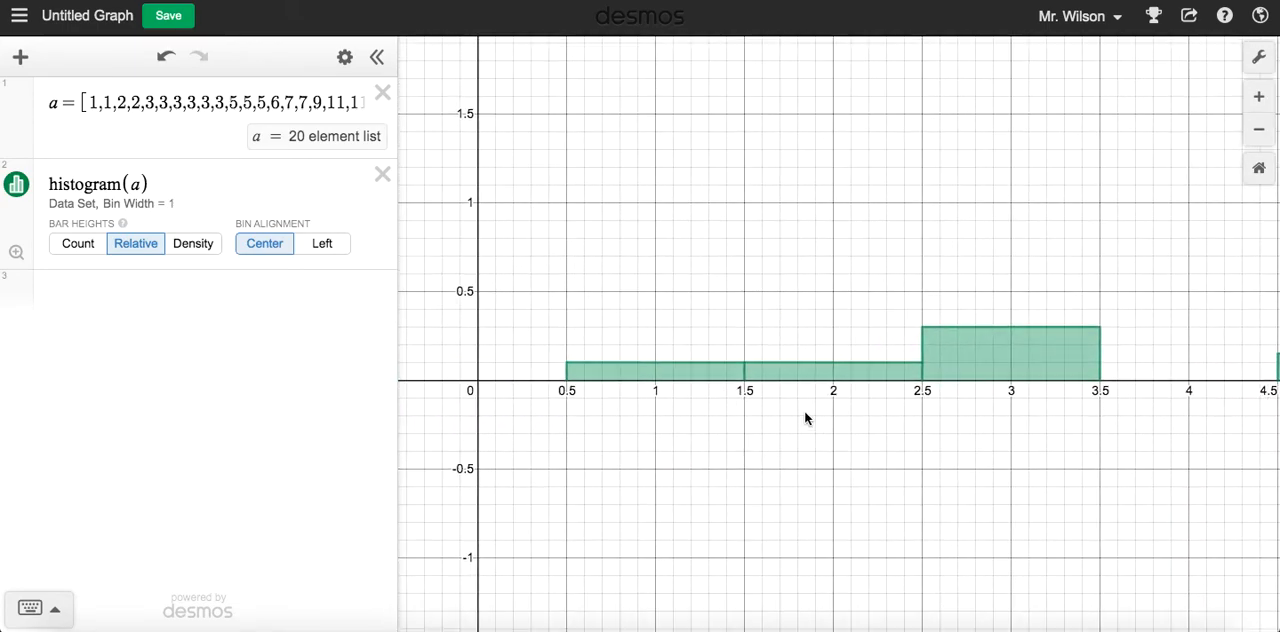
click(675, 377)
click(1031, 357)
drag(1177, 332, 626, 334)
drag(961, 327, 632, 326)
drag(800, 316, 493, 310)
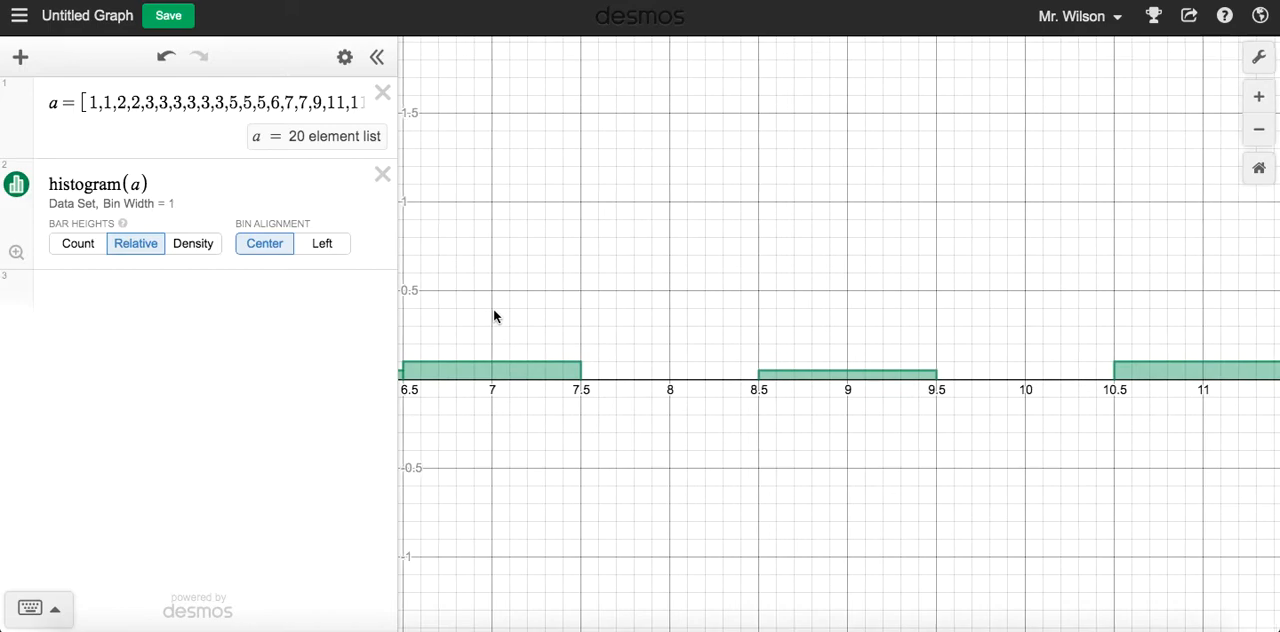
drag(728, 291, 1254, 209)
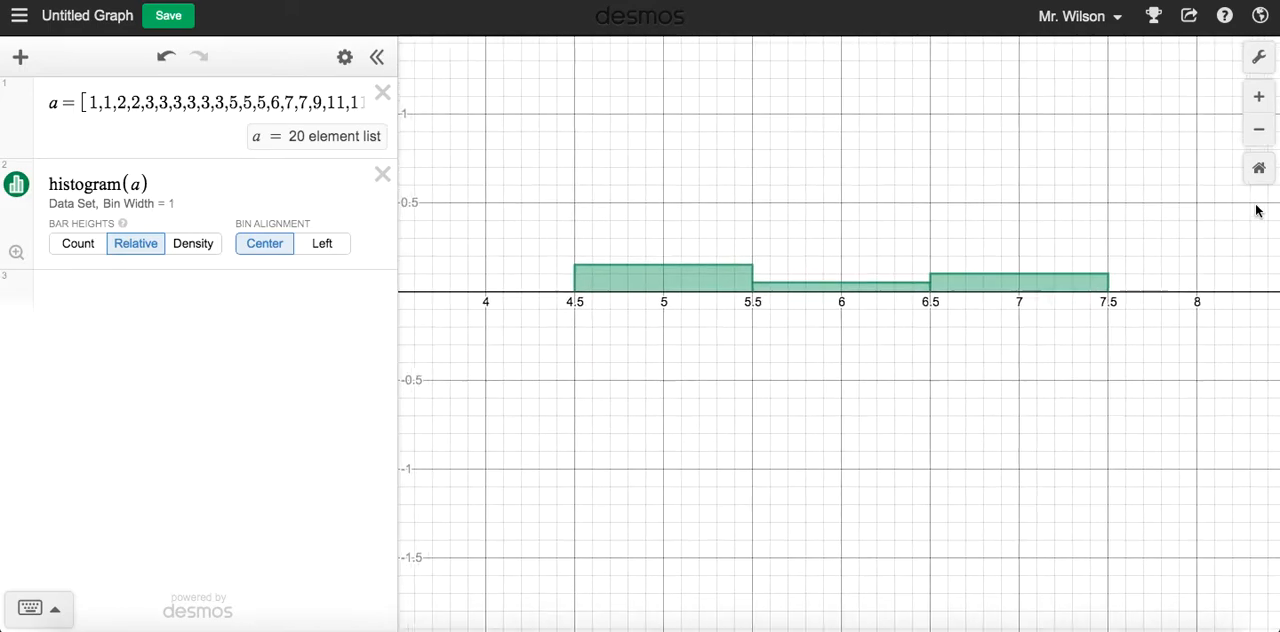
scroll(837, 206, down, 3)
drag(838, 244, 836, 322)
scroll(836, 322, down, 3)
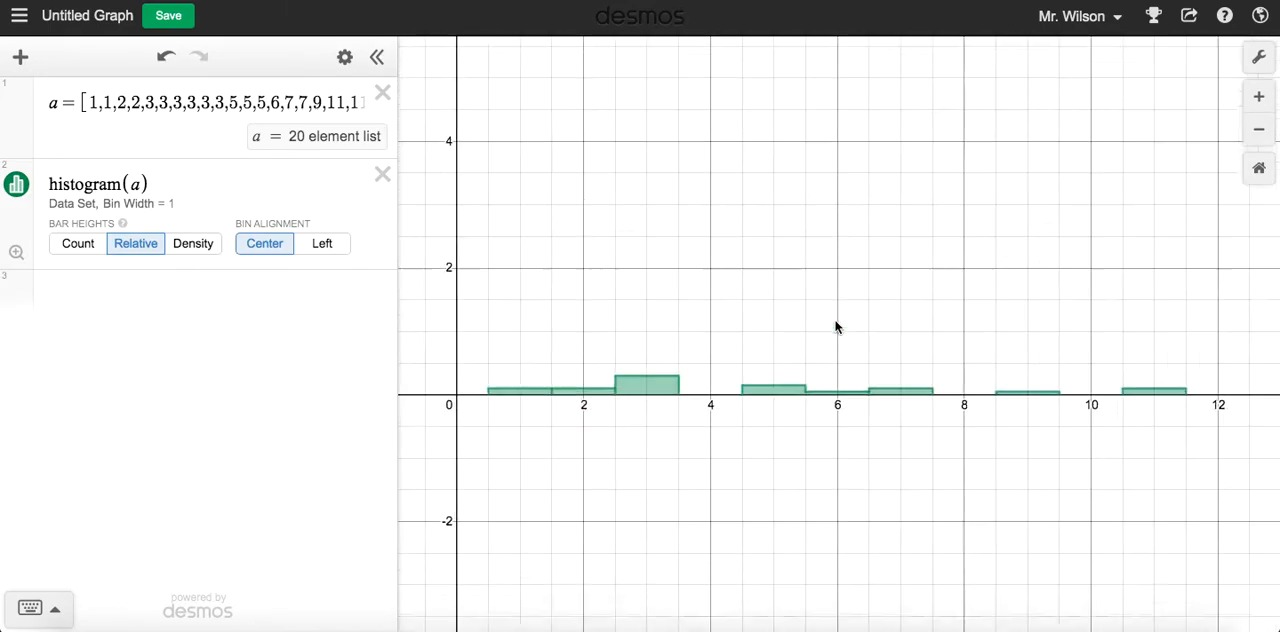
click(98, 253)
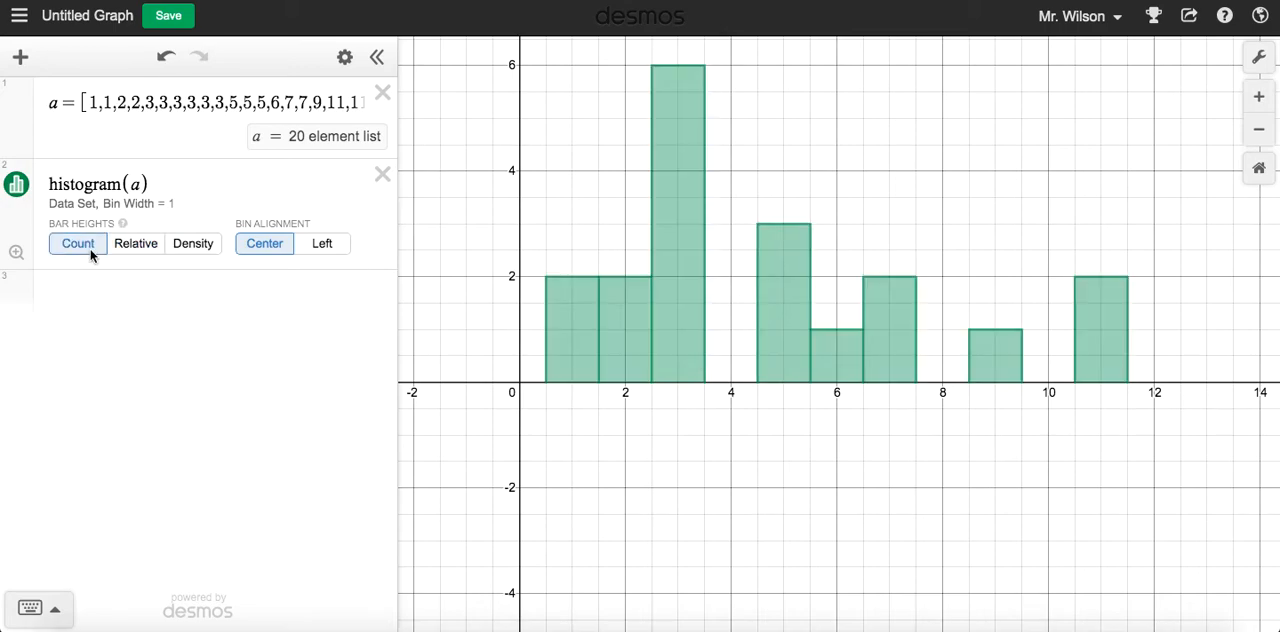
drag(844, 127, 845, 202)
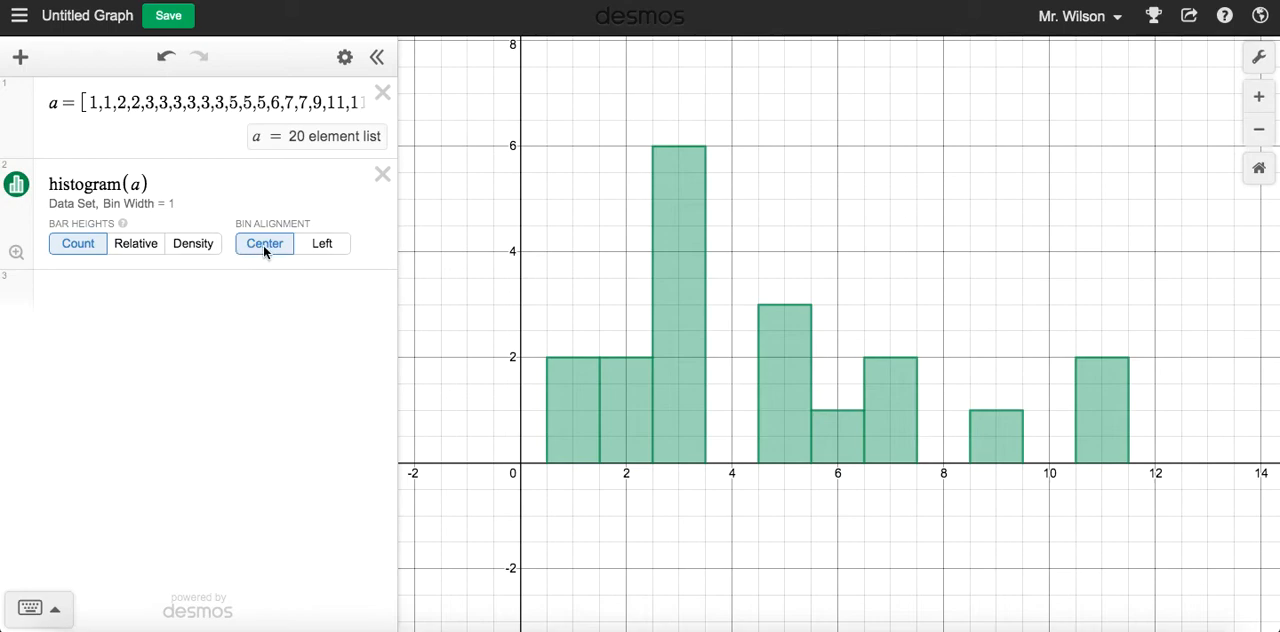
Compare Left and Center bin alignment for the histogram of list a, ending on Center
click(322, 246)
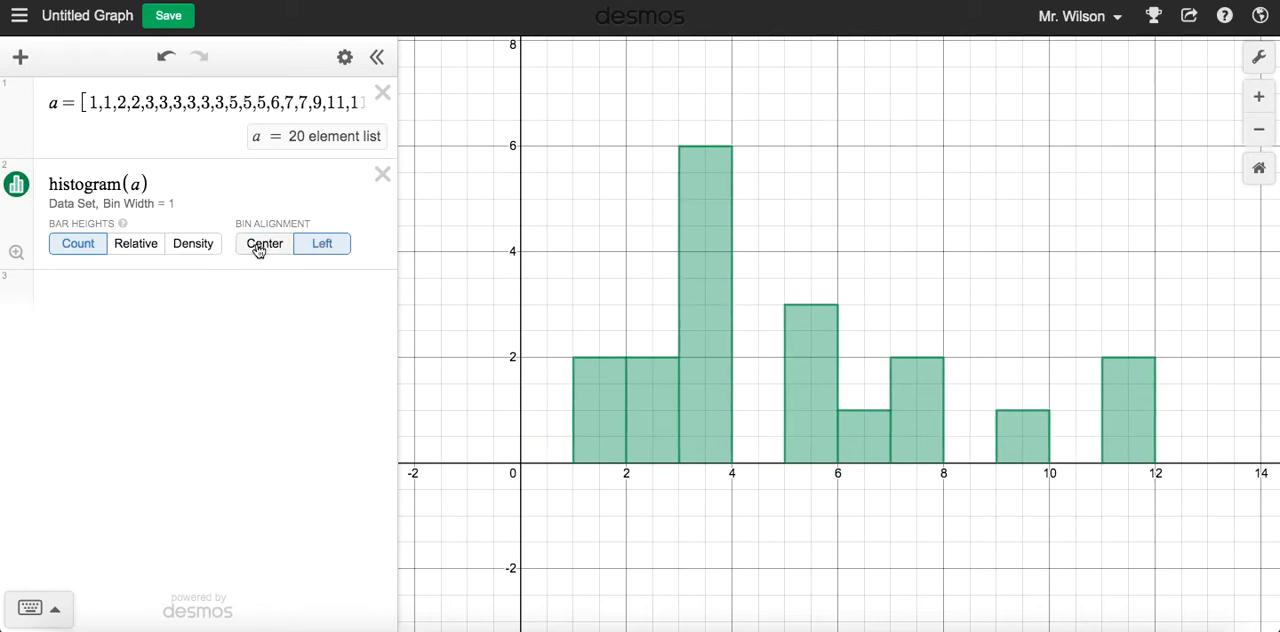
click(262, 246)
click(322, 247)
click(266, 246)
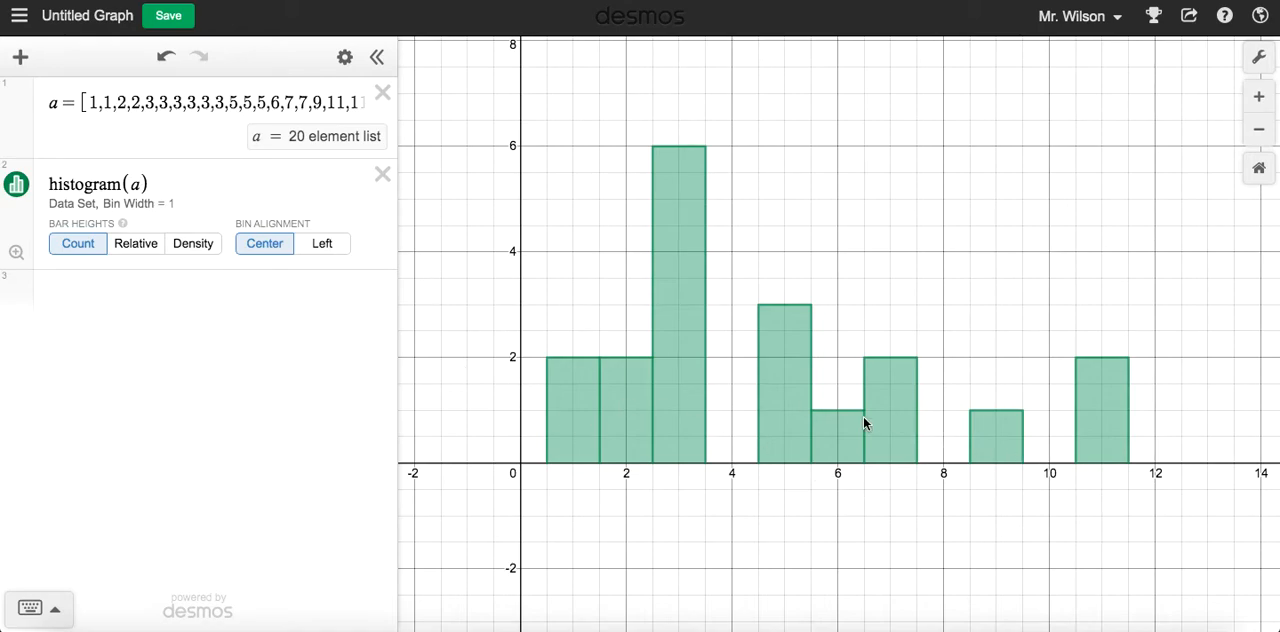
Define a second data list b = [1,1.1,1.15,1.26,1.3,1.35,1.6] in a new expression
click(175, 284)
text(b = [)
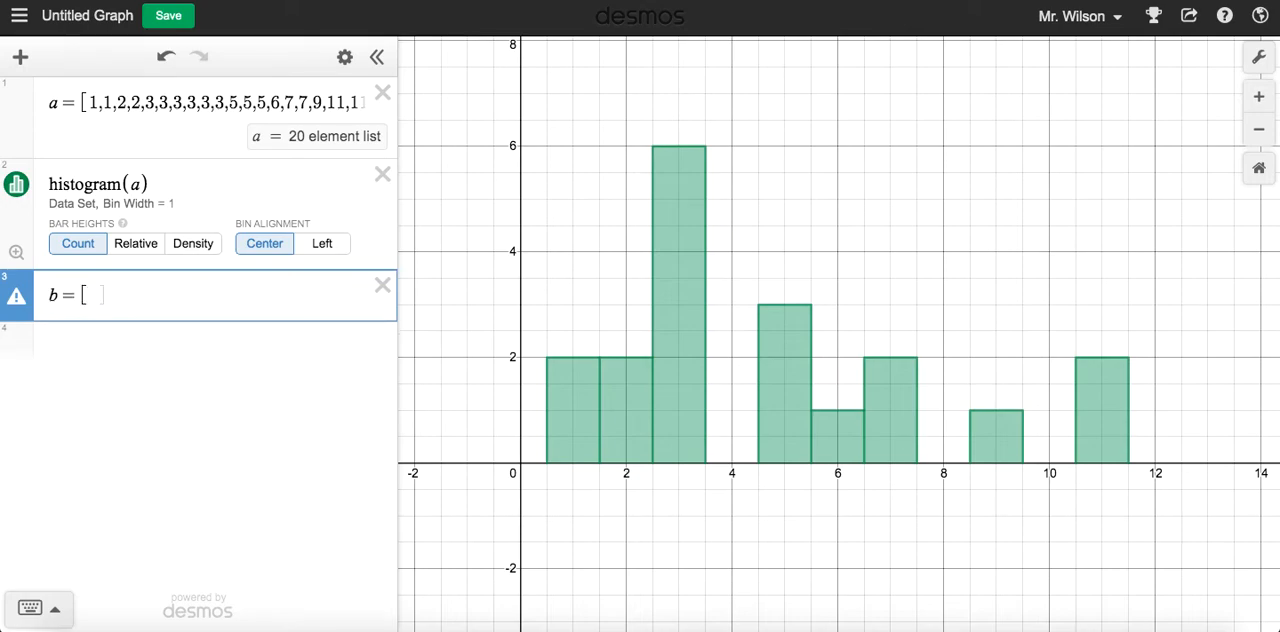
text(1,1.1)
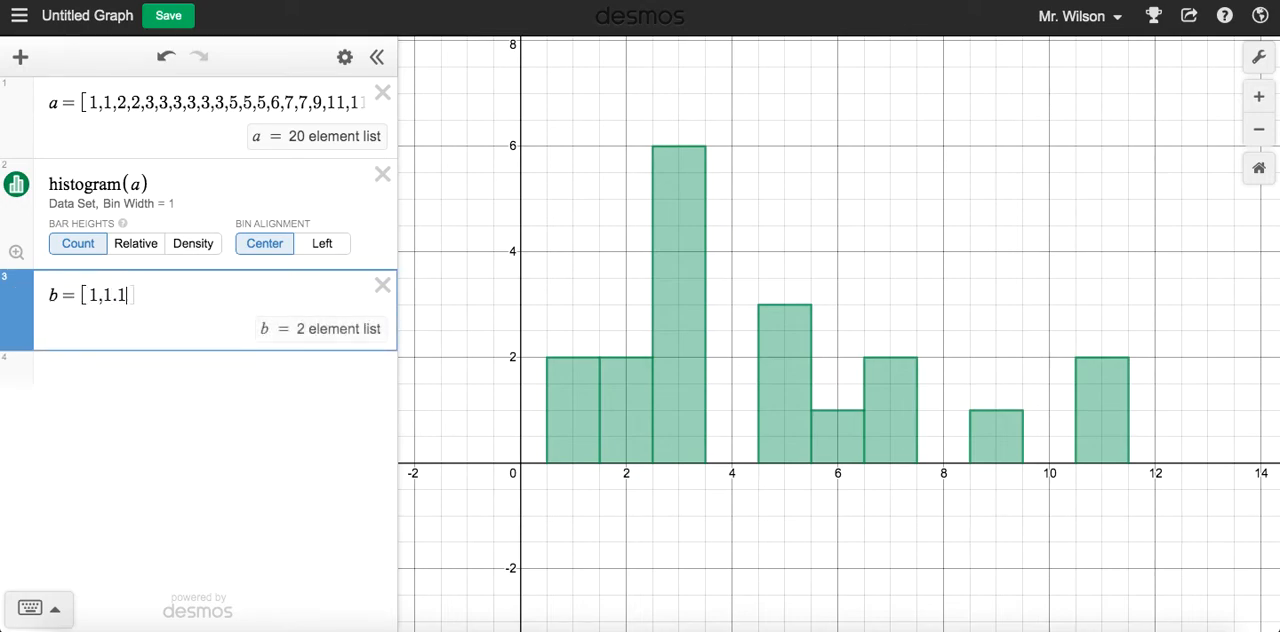
text(,1.15,1.26,1.)
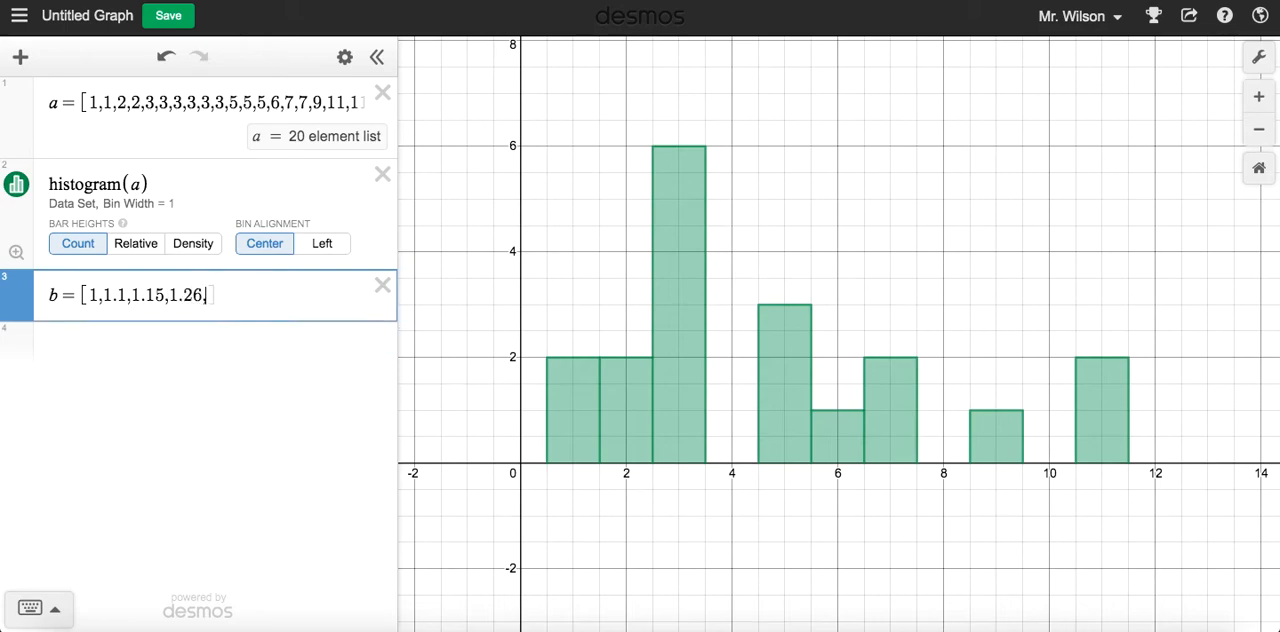
text(3,1.35,1.6)
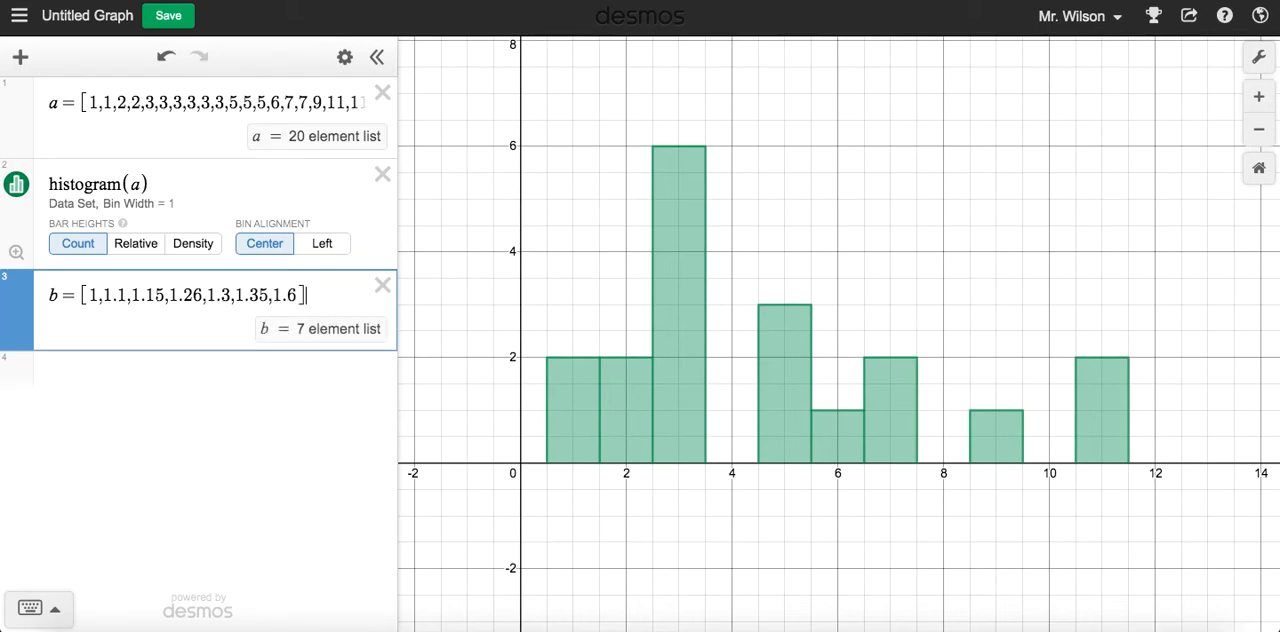
Plot a histogram of list b with the expression histogram(b) below its definition
click(97, 363)
text(h)
key(BackSpace)
text(histo)
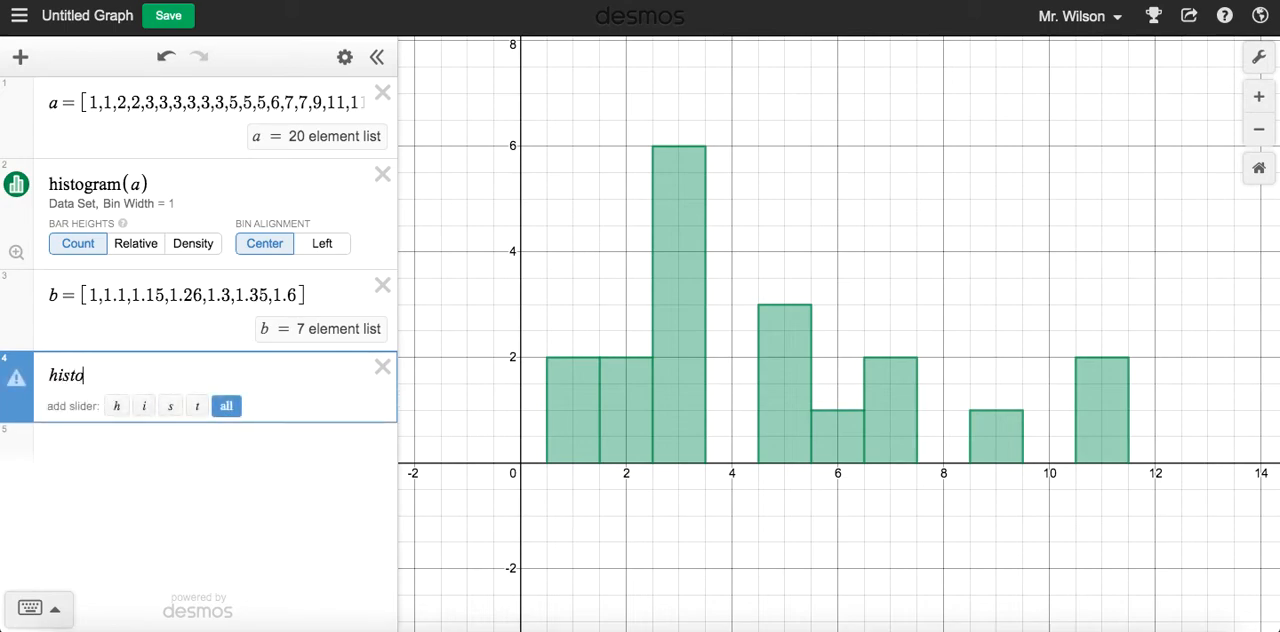
text(gram(b))
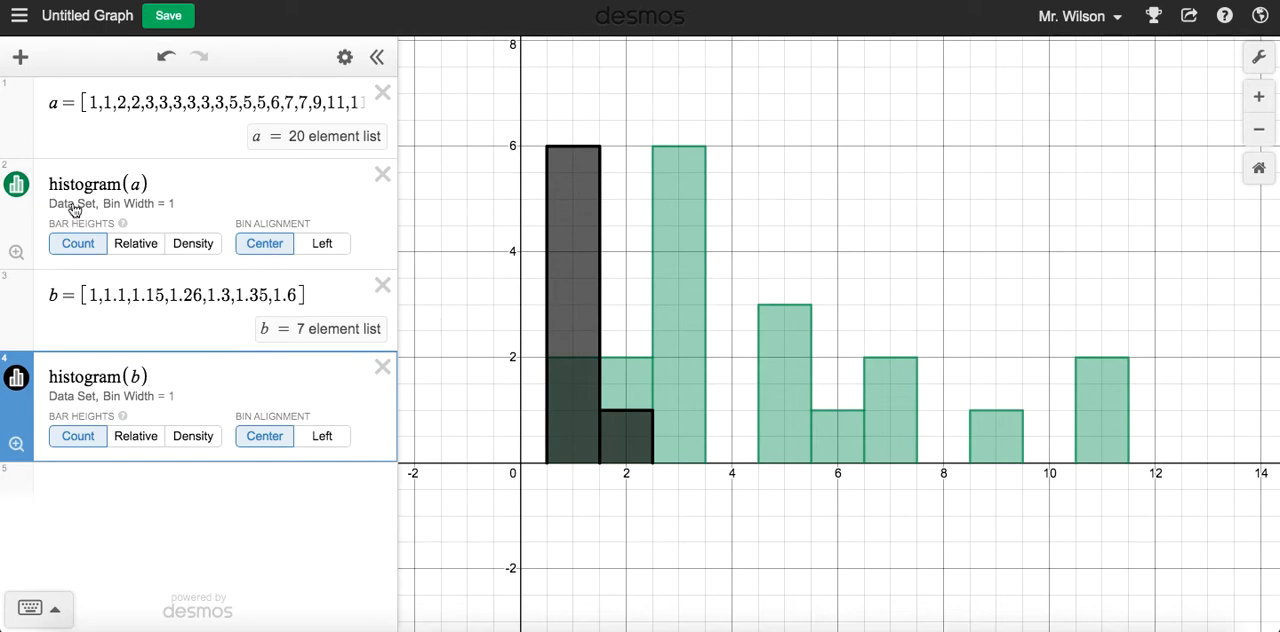
Hide the histogram of list a and set the bin width of list b's histogram to 0.1
click(16, 184)
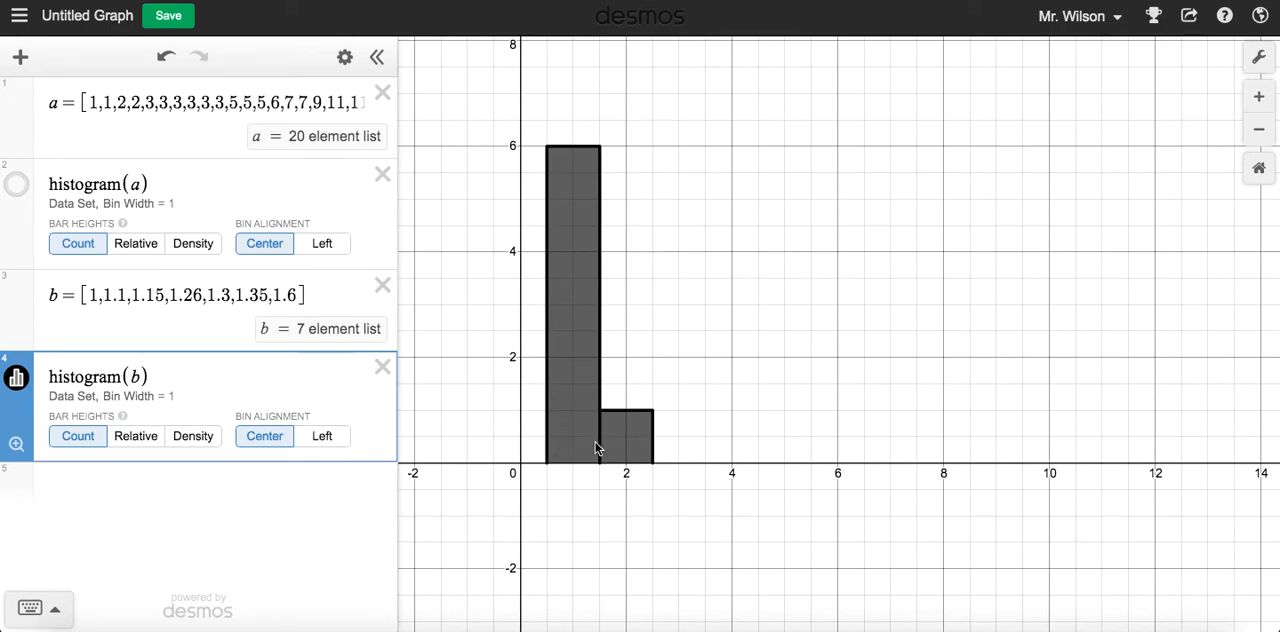
click(141, 376)
text(,0.1)
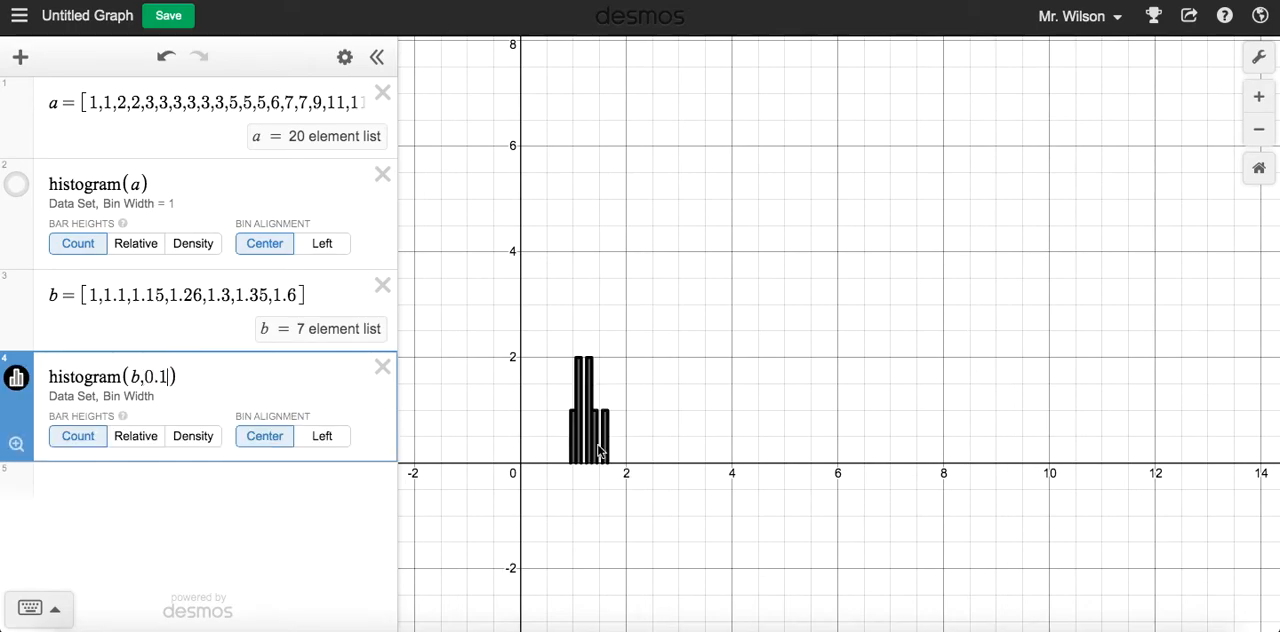
scroll(589, 447, up, 5)
drag(637, 311, 756, 331)
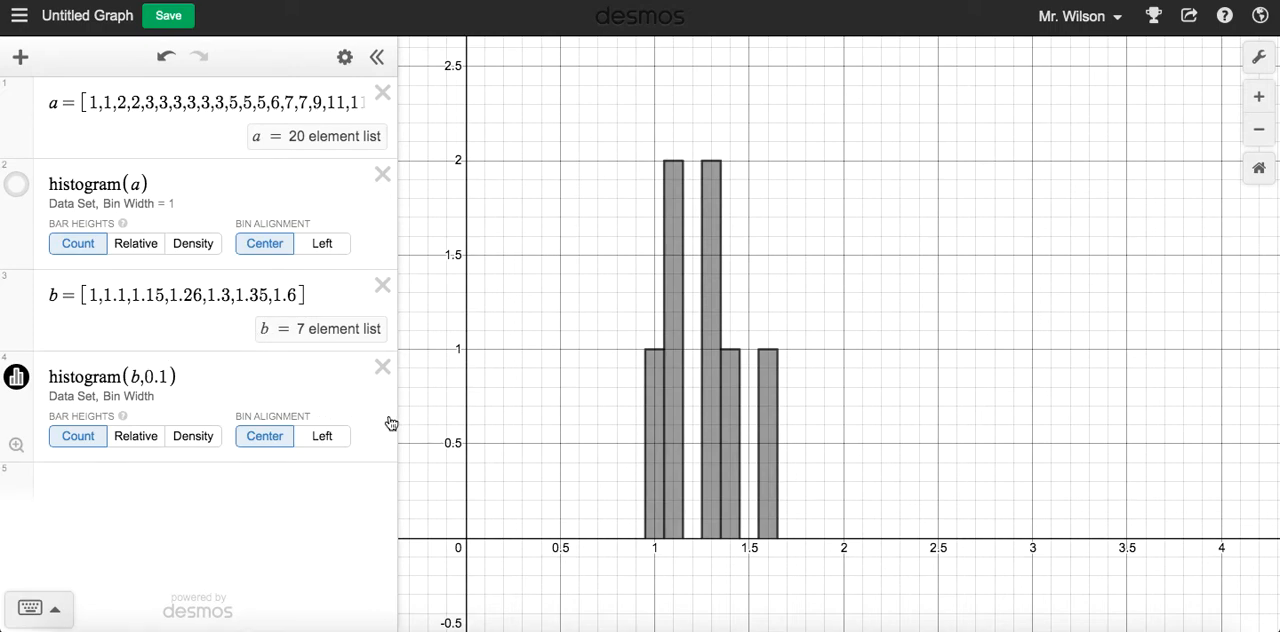
Try bin widths of 0.00001 and 1 for the histogram of list b
click(161, 373)
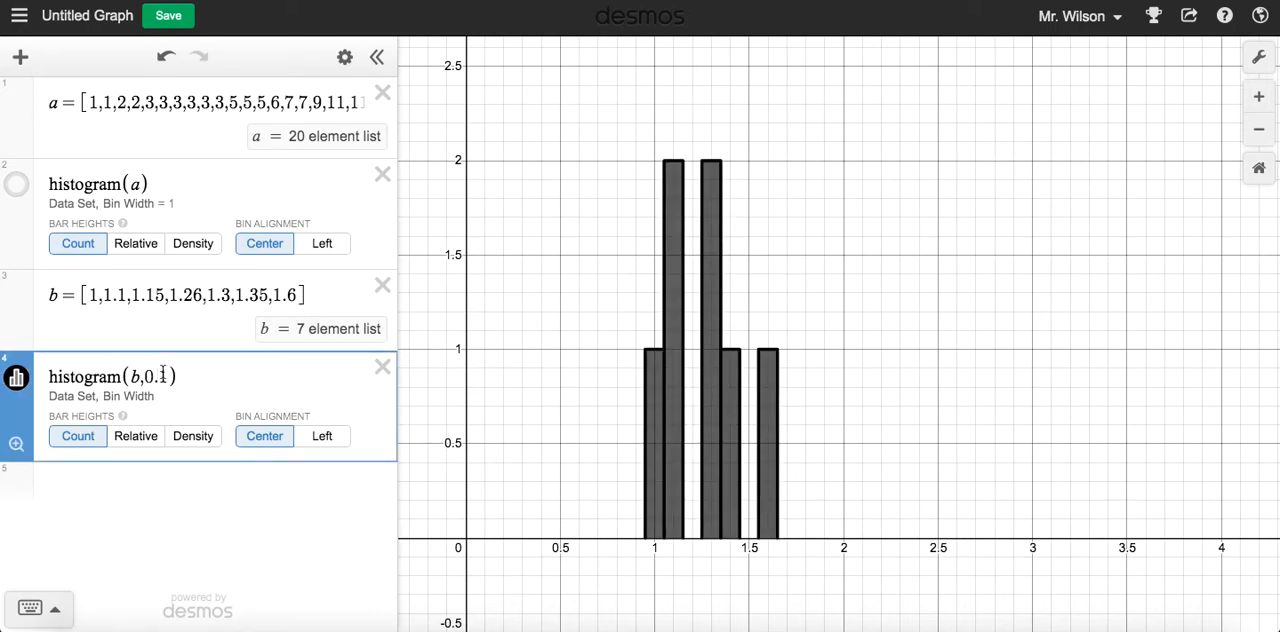
text(0000)
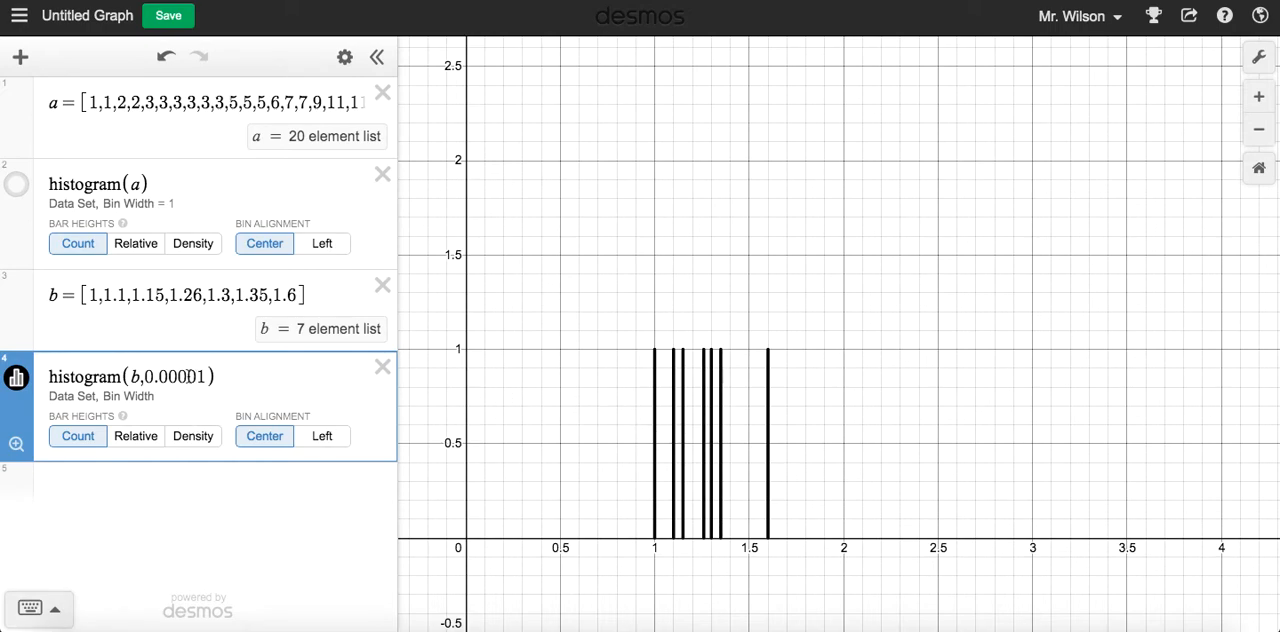
key(BackSpace)
key(BackSpace)
key(BackSpace)
key(BackSpace)
key(BackSpace)
key(BackSpace)
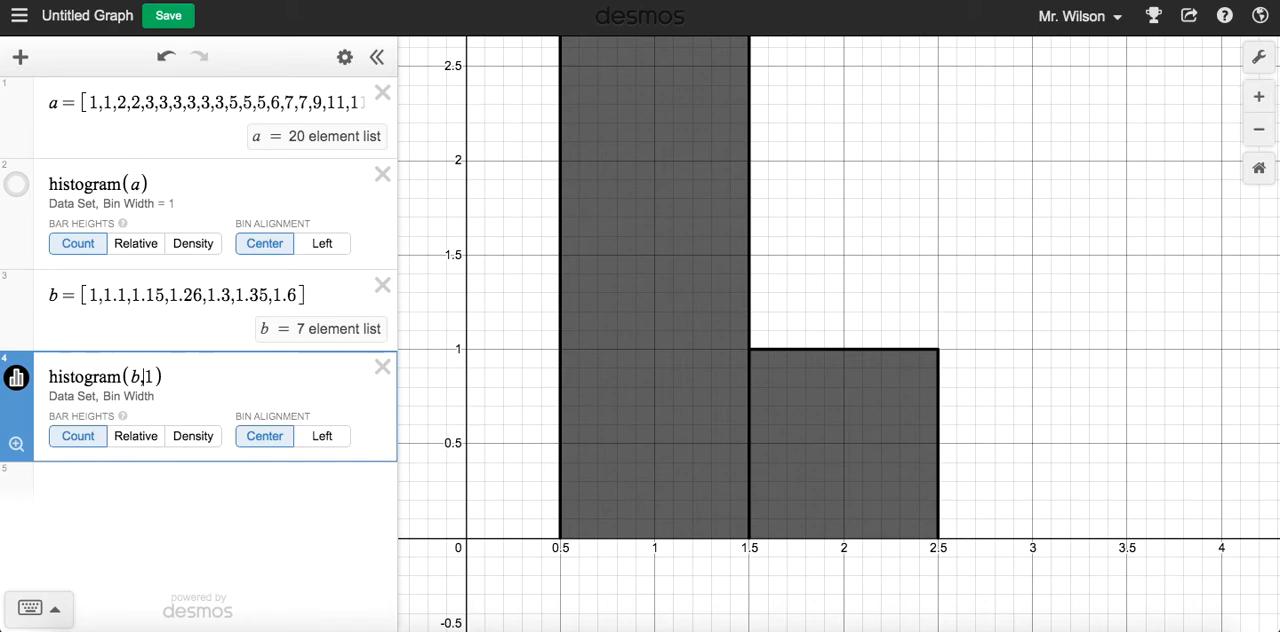
Set the bin width of list b's histogram to 2 and bring the whole bar into view
key(BackSpace)
text(2)
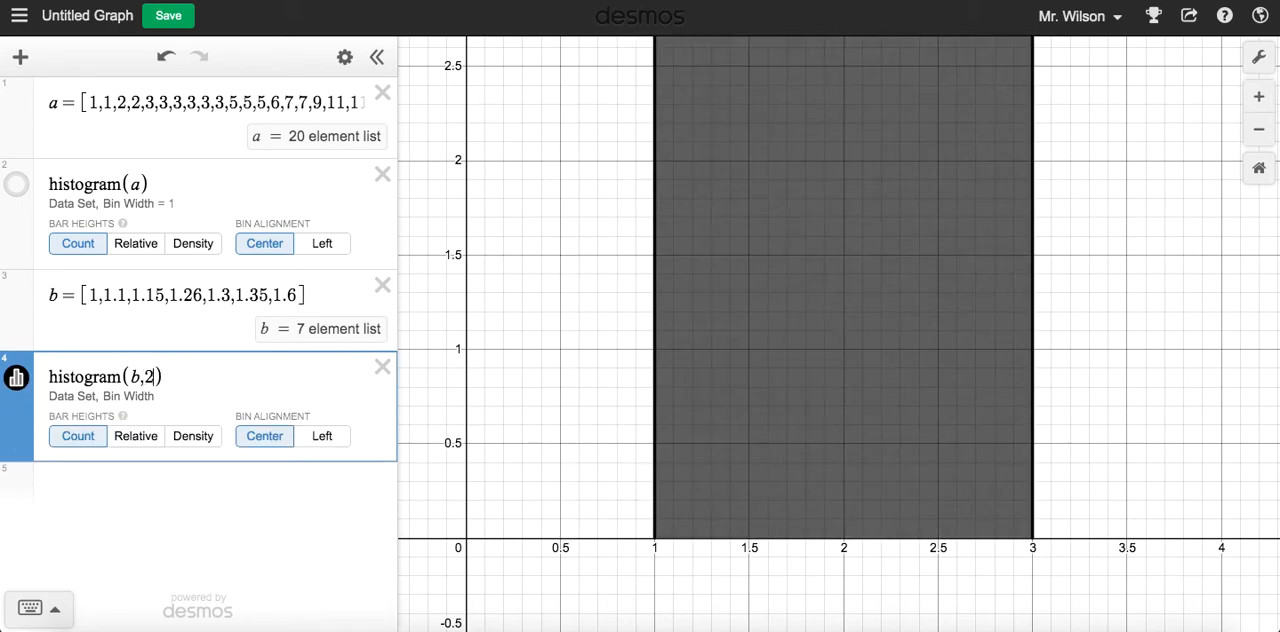
scroll(1033, 308, down, 5)
scroll(1033, 308, up, 2)
drag(1100, 257, 795, 428)
scroll(978, 427, down, 4)
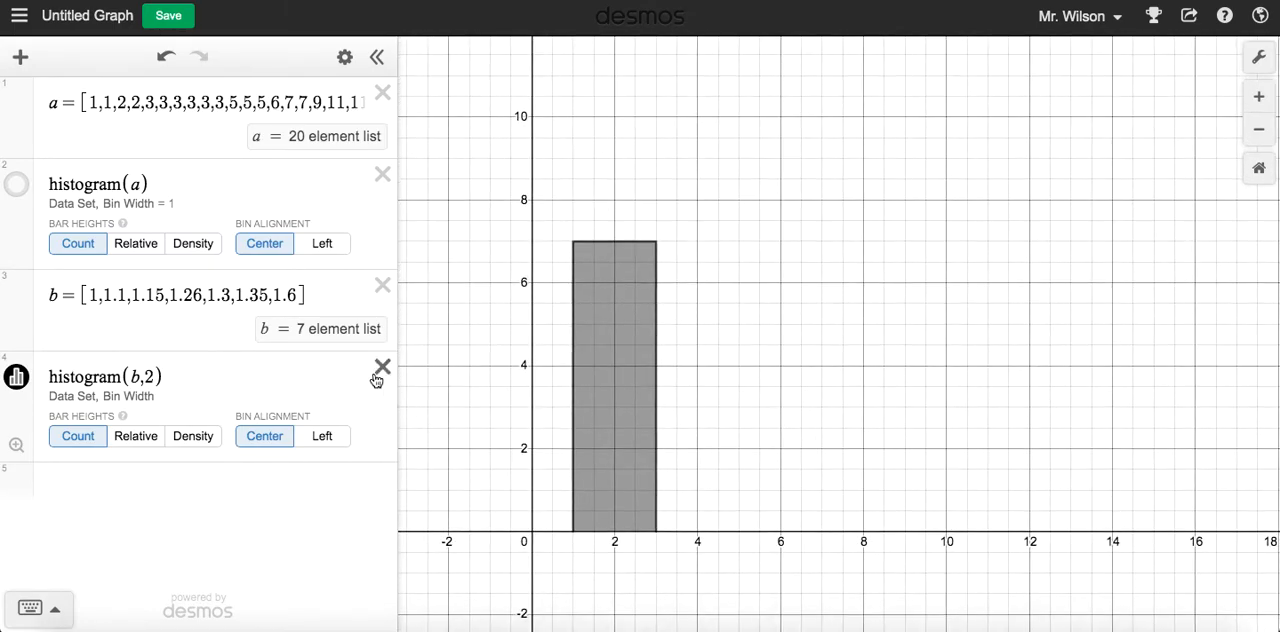
Delete the histogram of list b and the definition of list b
click(382, 367)
click(382, 285)
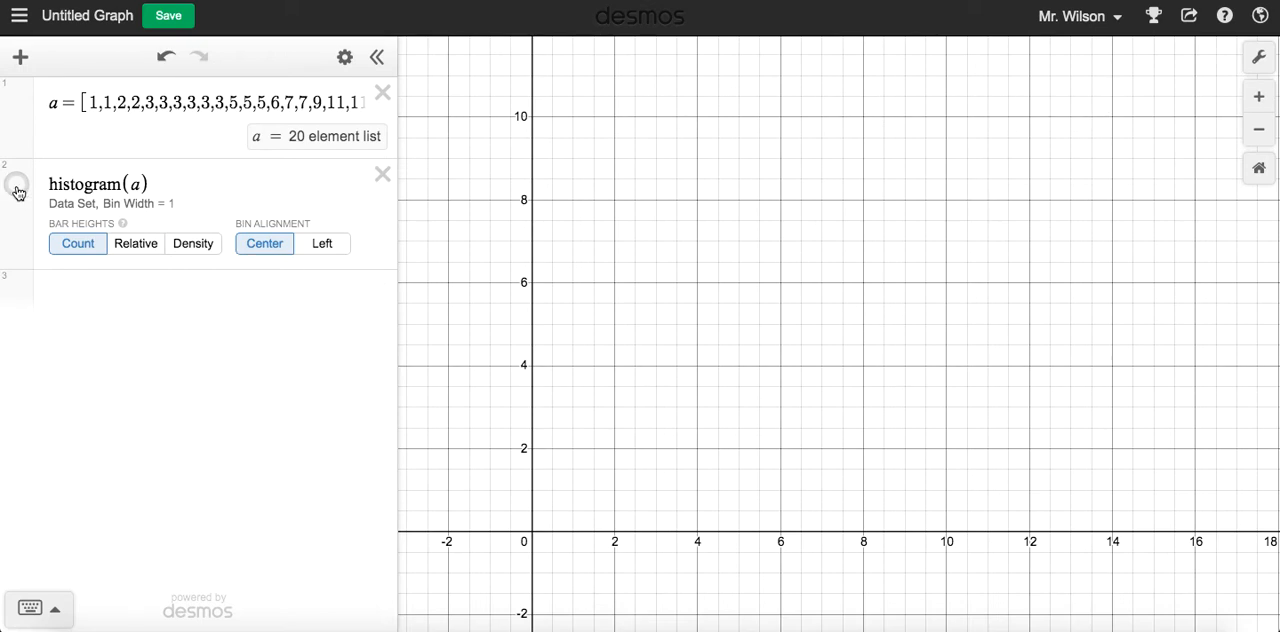
Show the histogram of list a again and set its bin width to 2
click(16, 186)
click(136, 184)
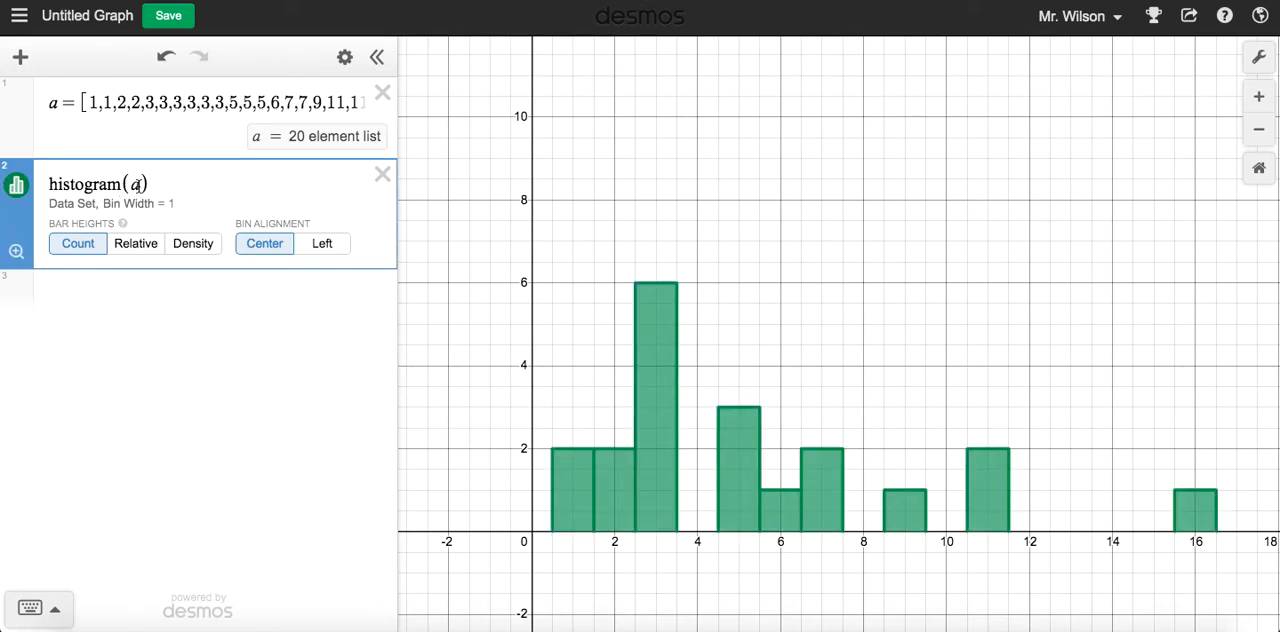
text(,2)
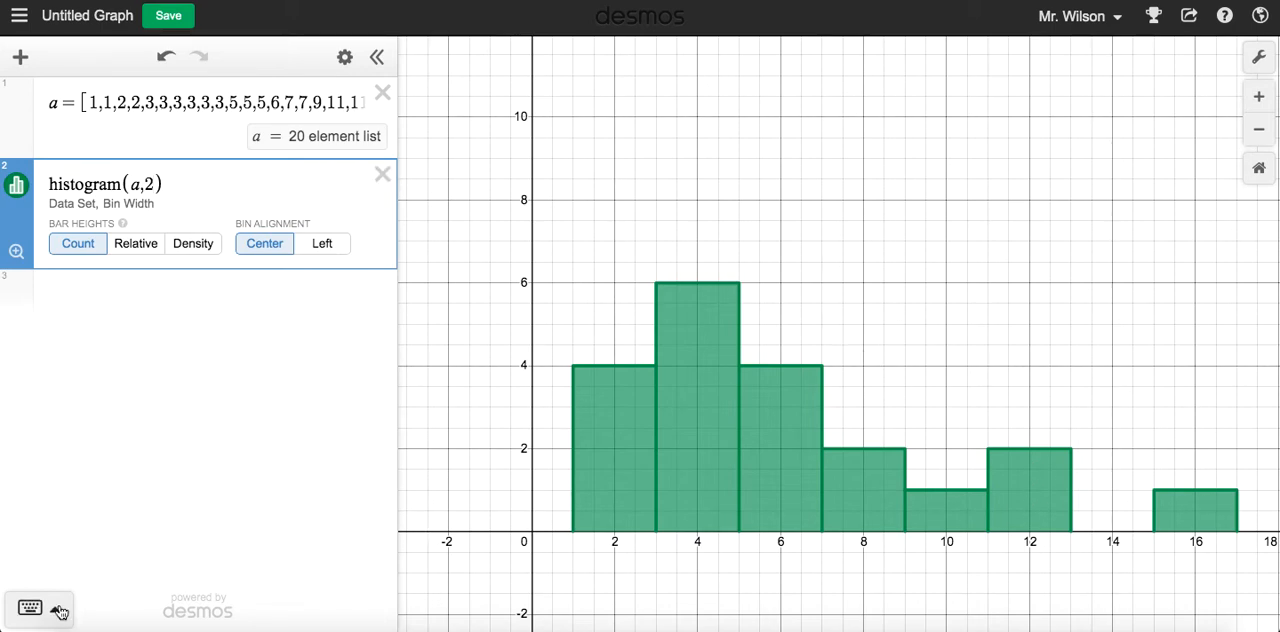
Bring up the statistics functions and delete the histogram of list a
click(30, 607)
click(941, 504)
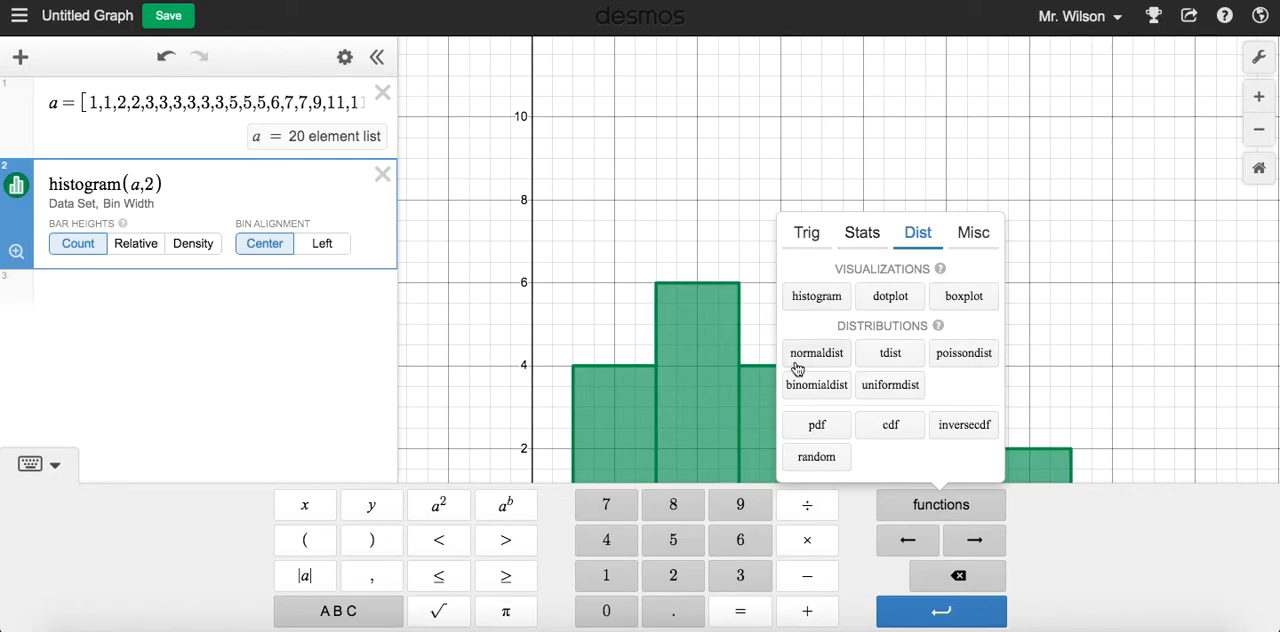
click(874, 232)
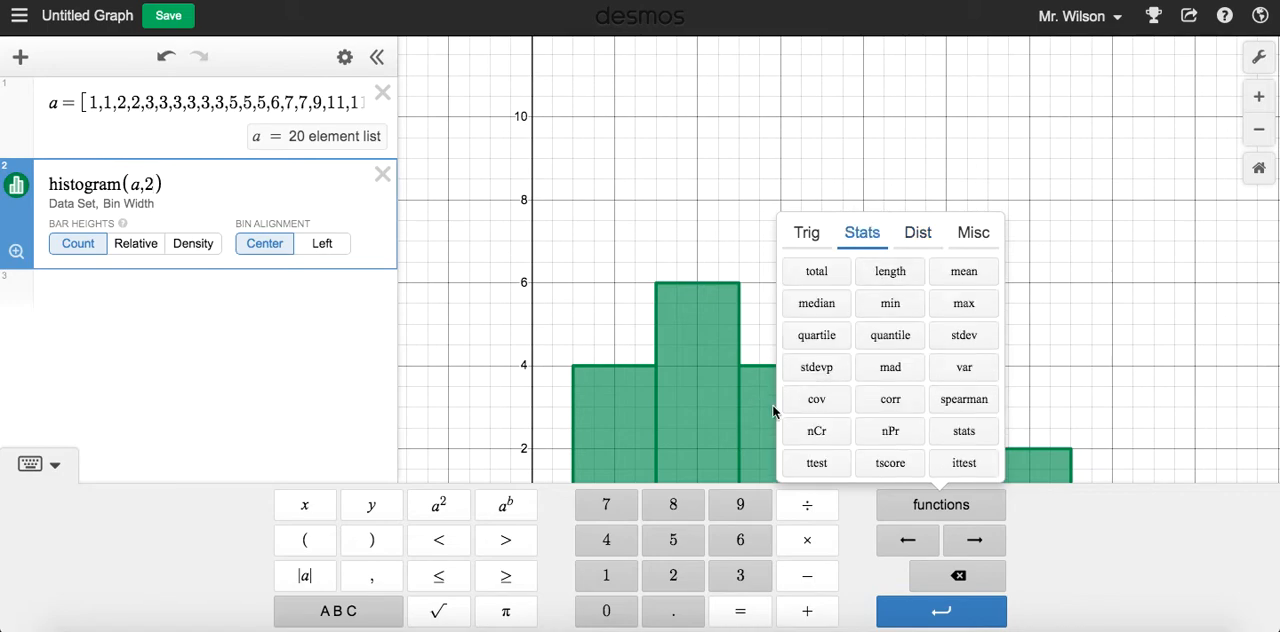
click(386, 180)
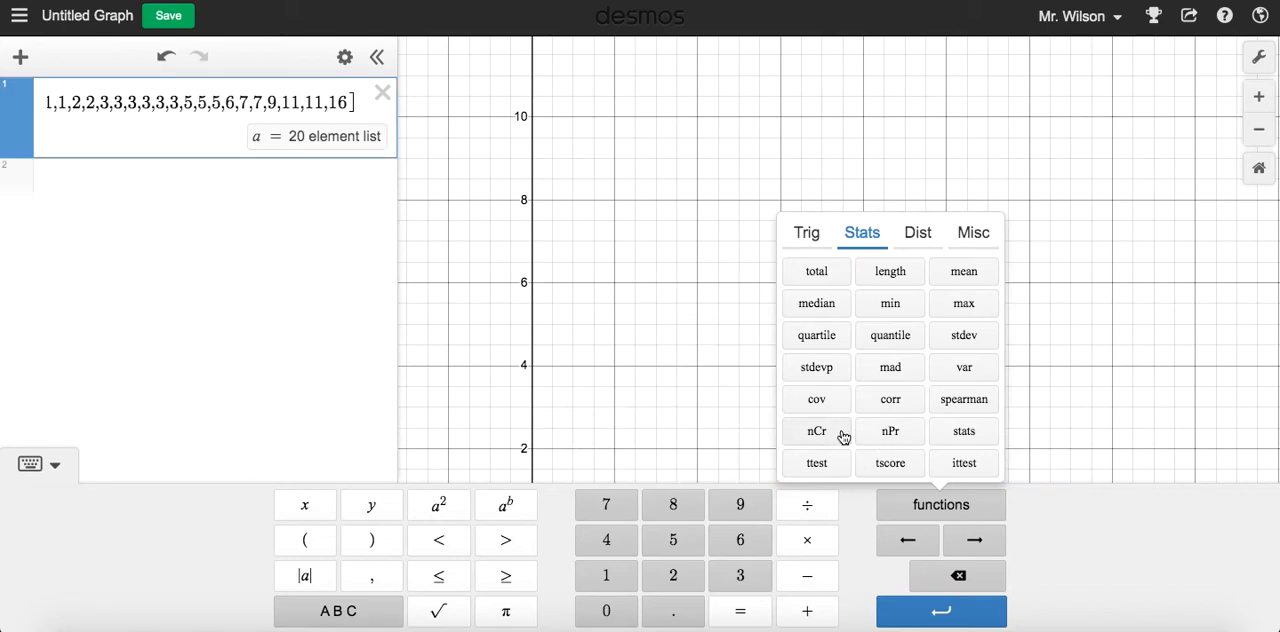
click(836, 441)
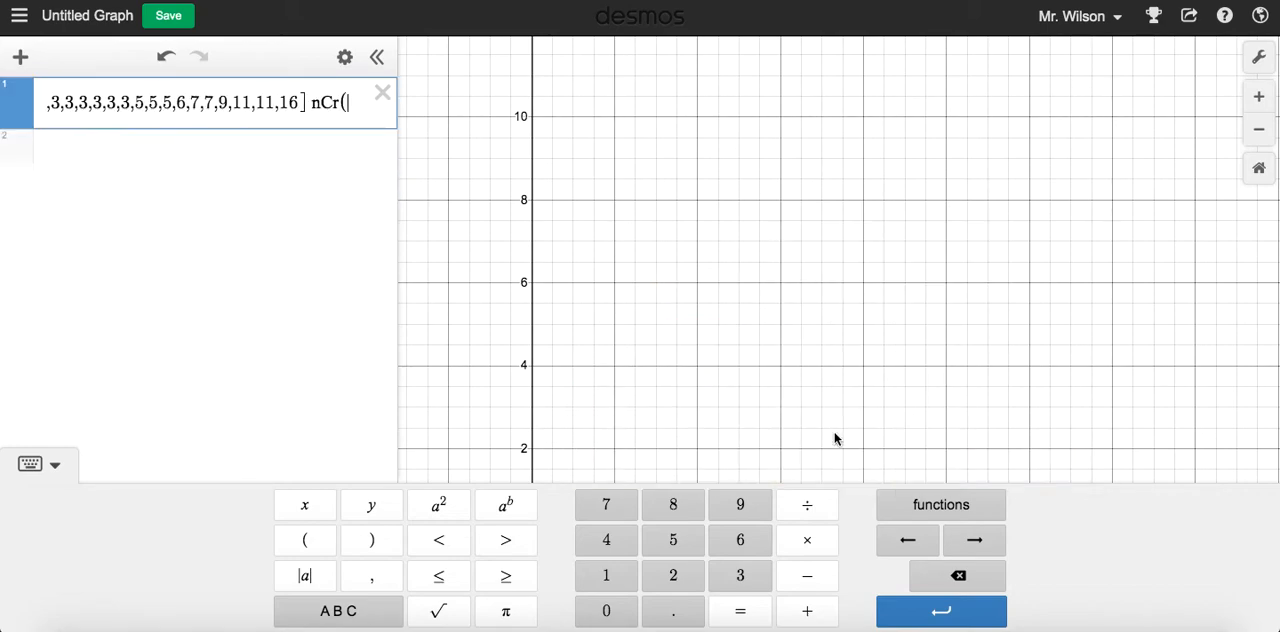
key(BackSpace)
key(BackSpace)
key(BackSpace)
key(BackSpace)
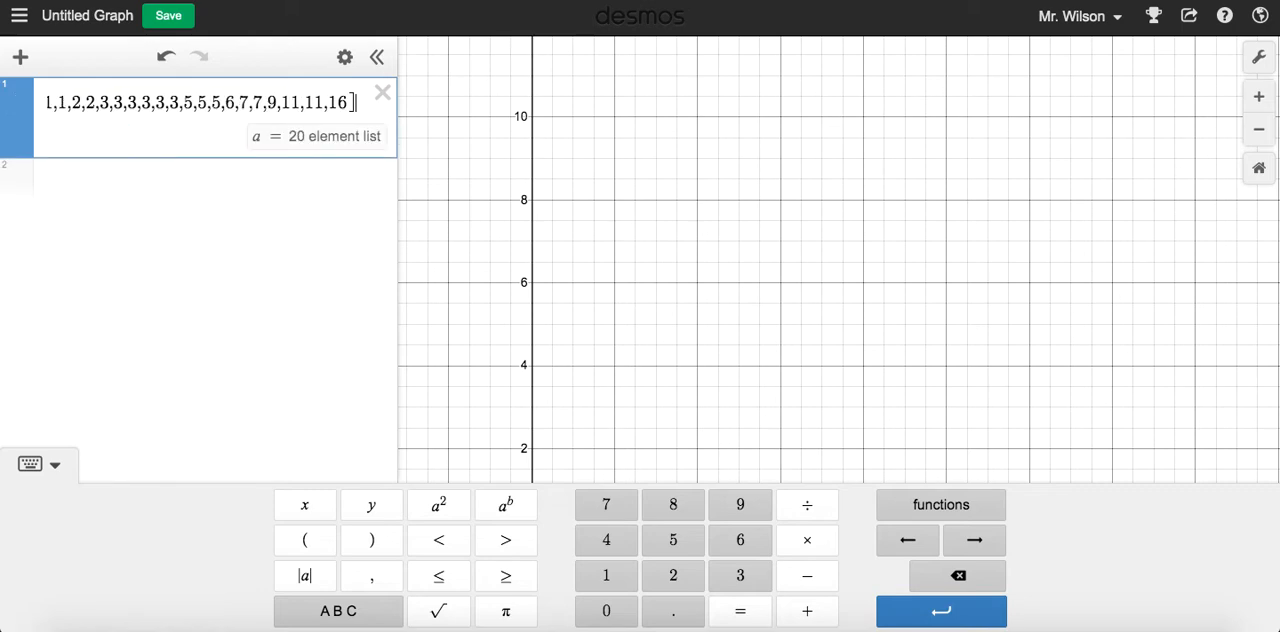
Add empty nCr( ) and nPr( ) functions as two new expressions below list a
click(186, 198)
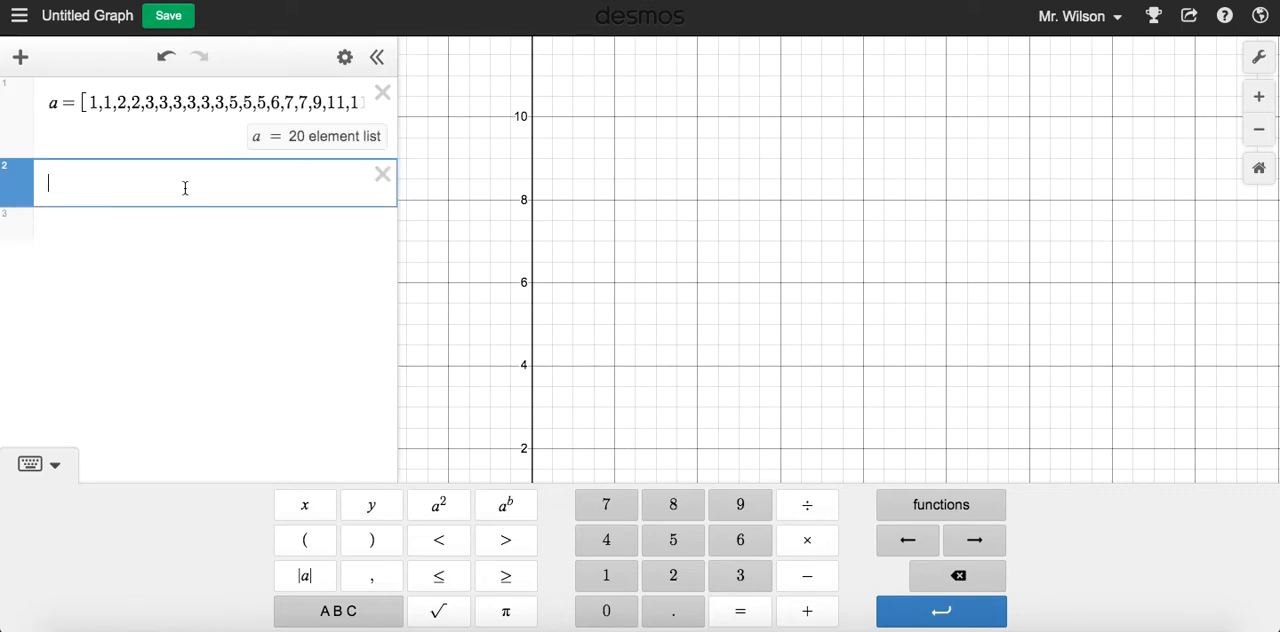
click(927, 510)
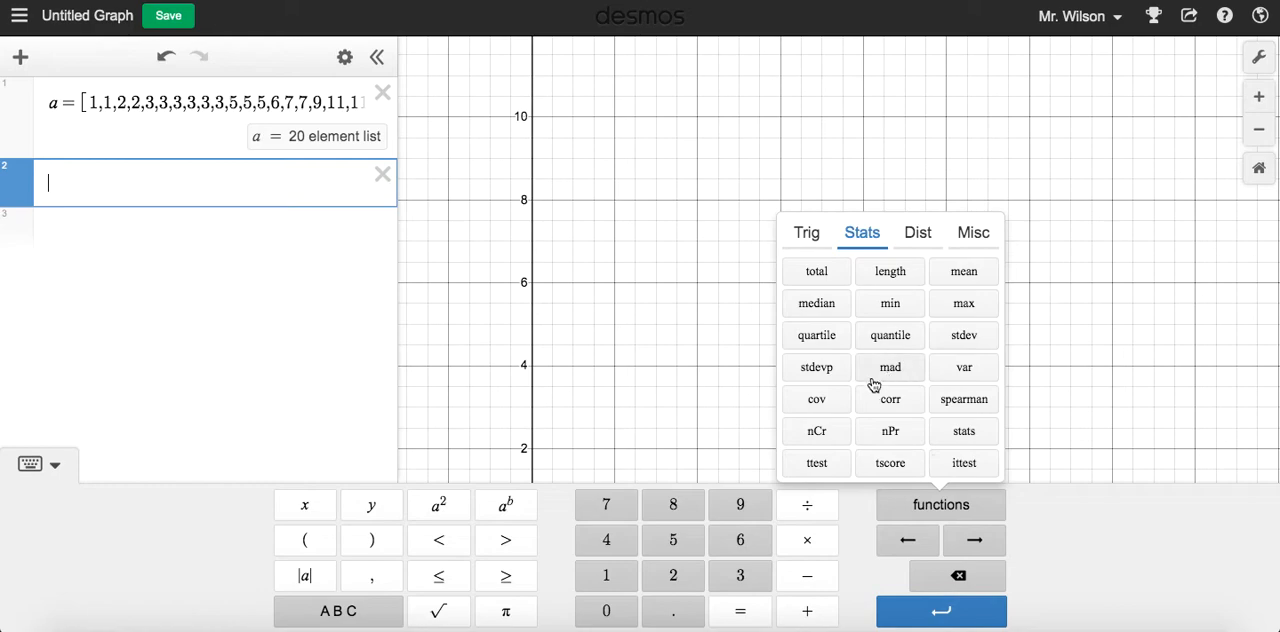
click(836, 440)
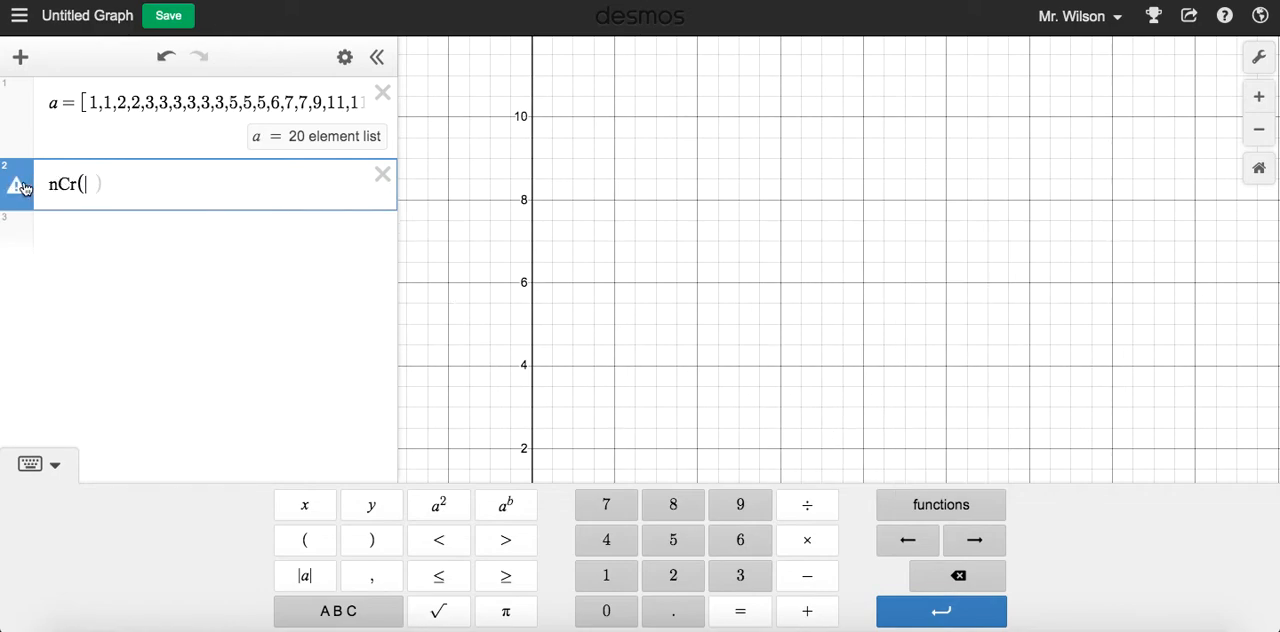
mouse_move(24, 188)
click(93, 236)
text(P)
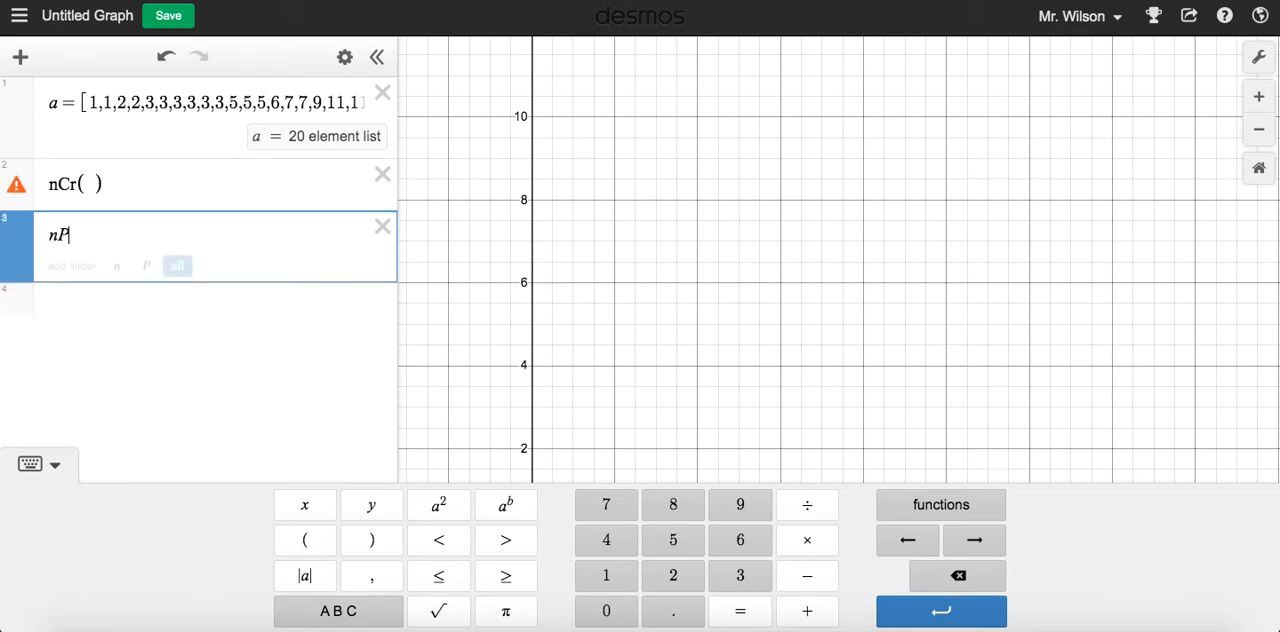
text(r()
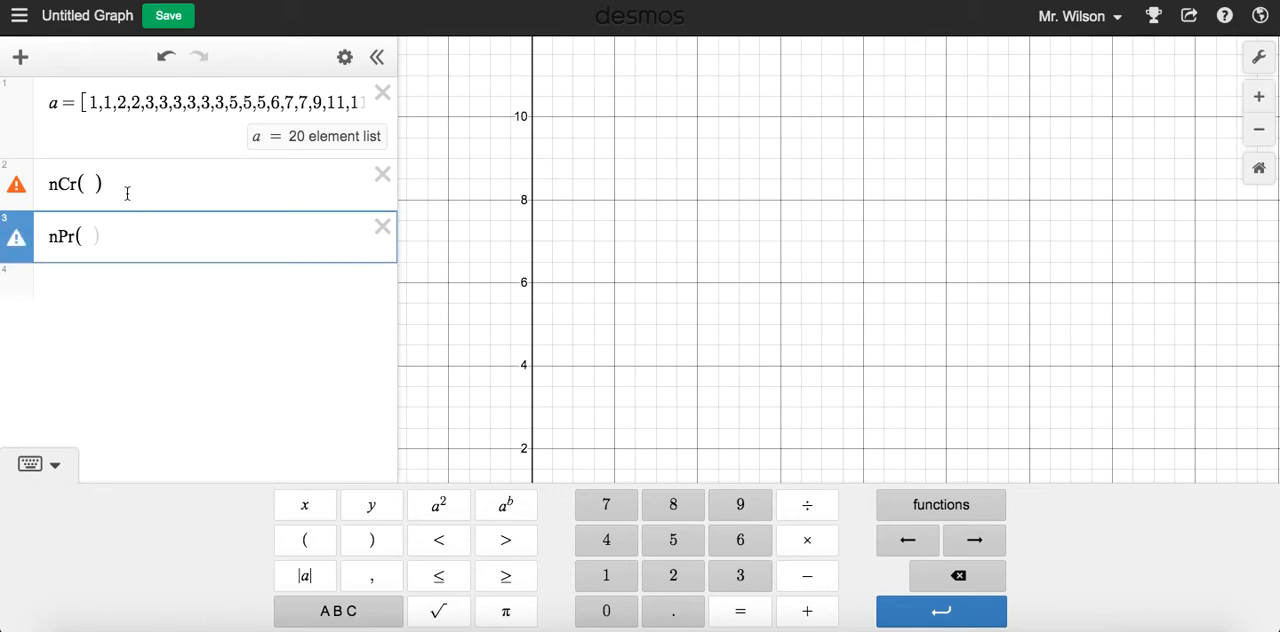
Enter the arguments 5,2 in both the nCr and nPr functions
click(90, 184)
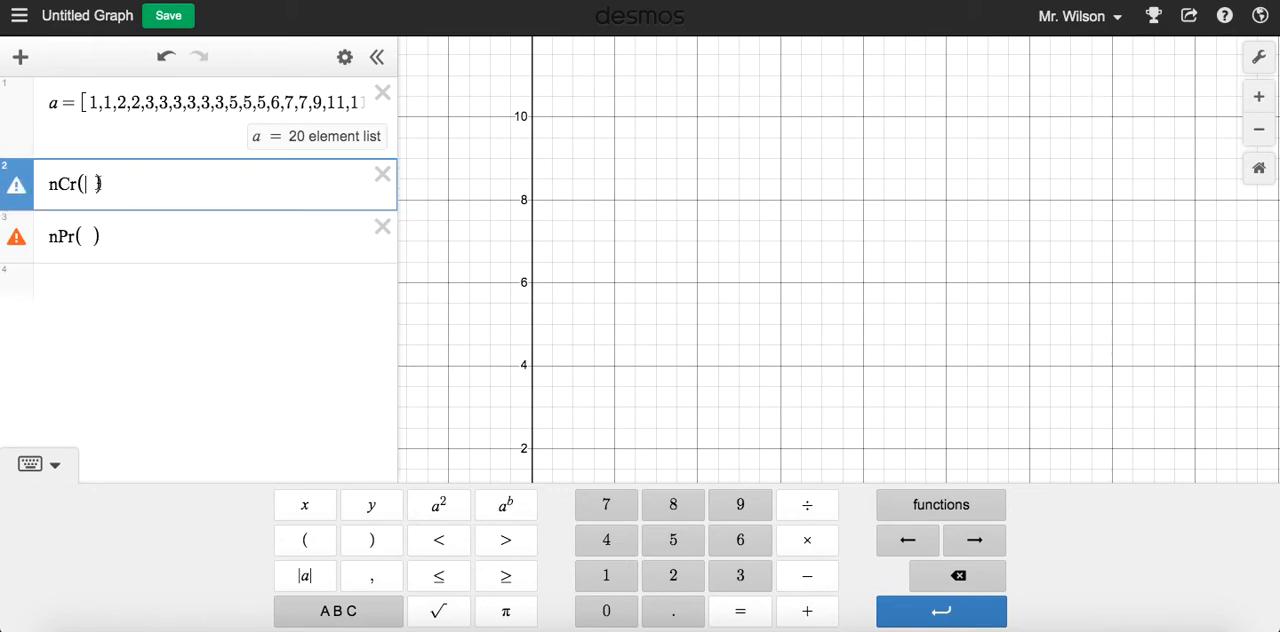
text(5,2)
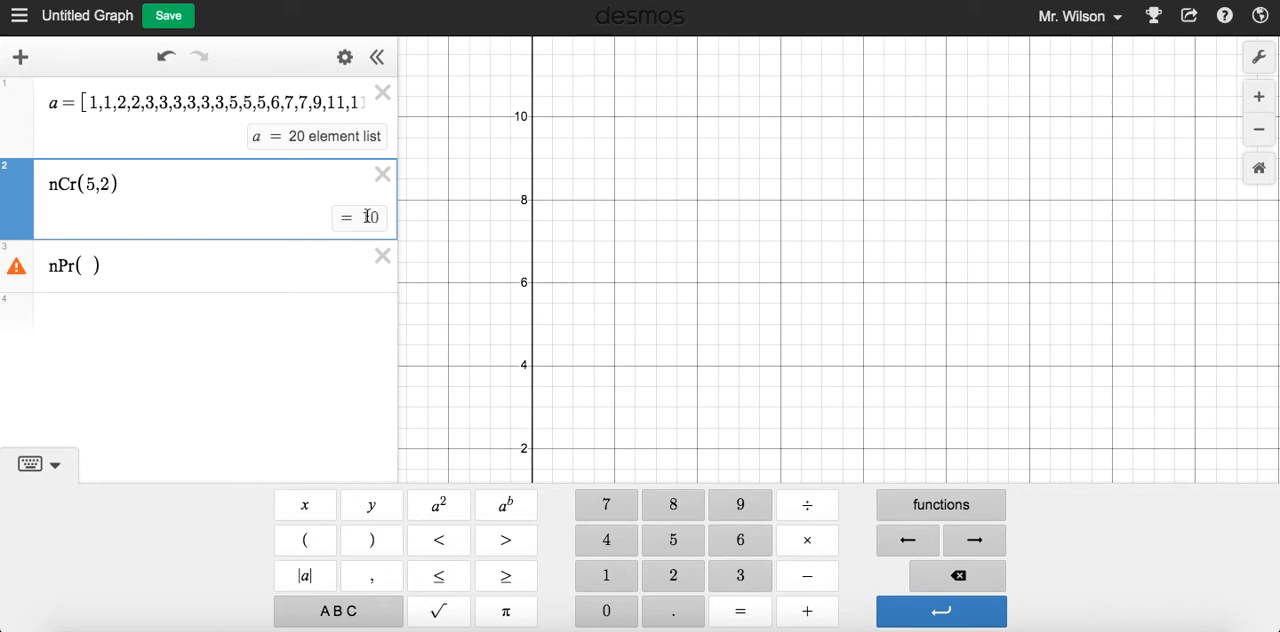
click(88, 266)
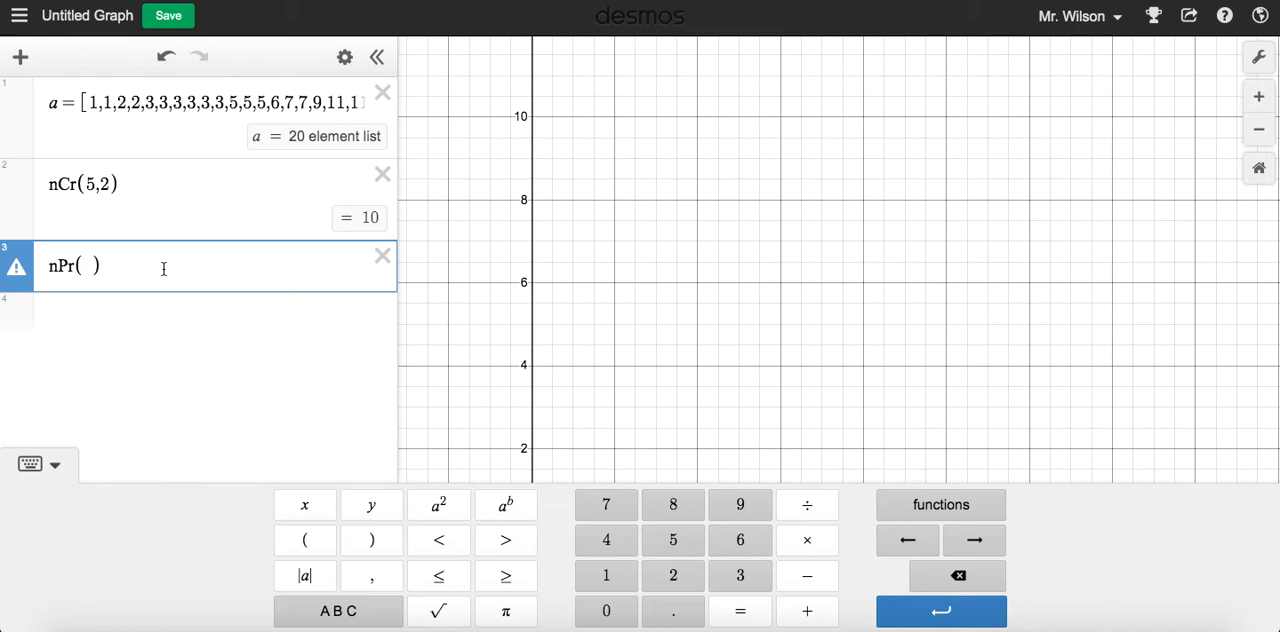
text(5,2)
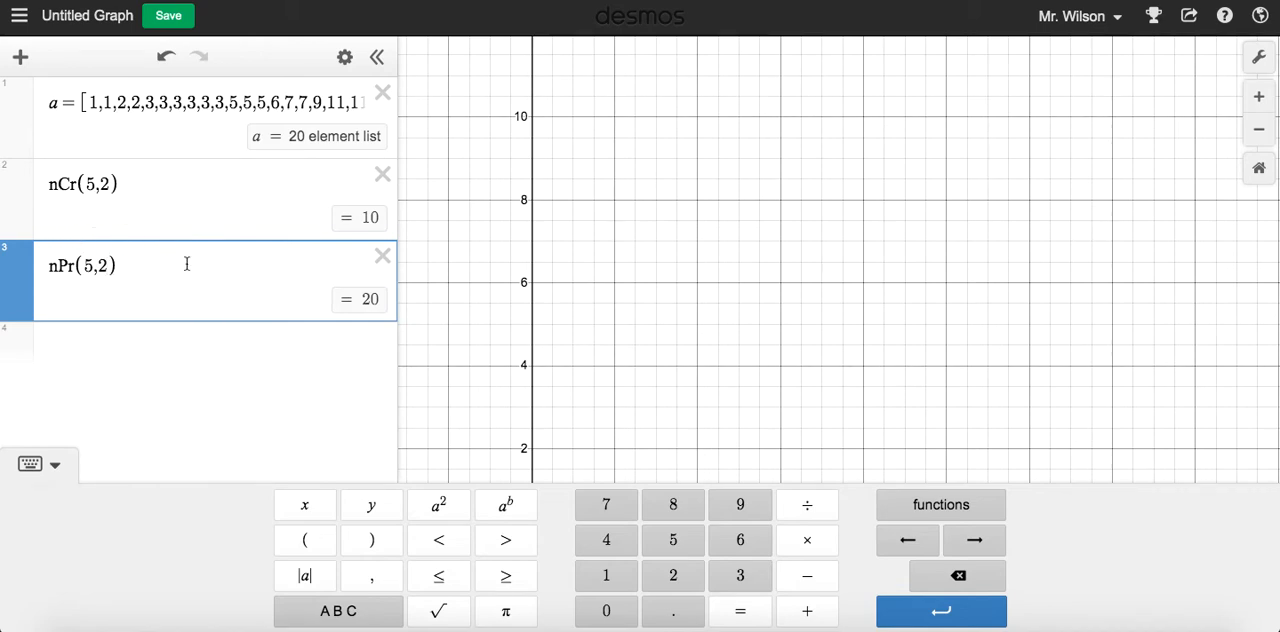
Calculate the factorial 5! in a new expression below nPr(5,2)
click(132, 336)
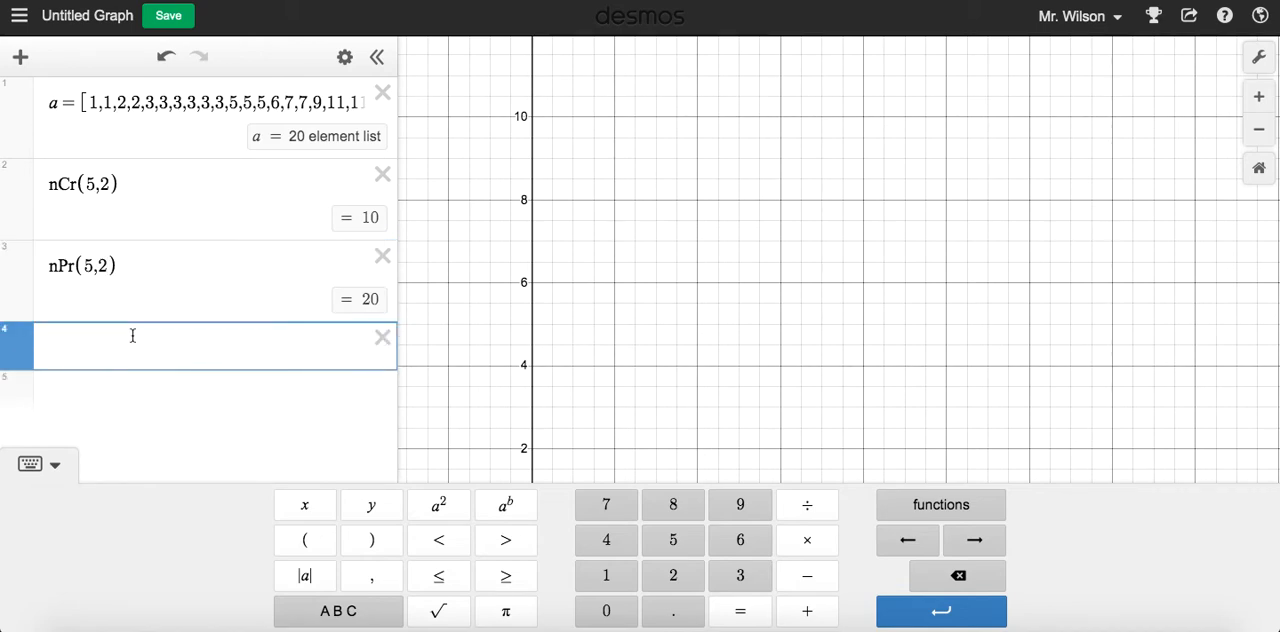
text(5!)
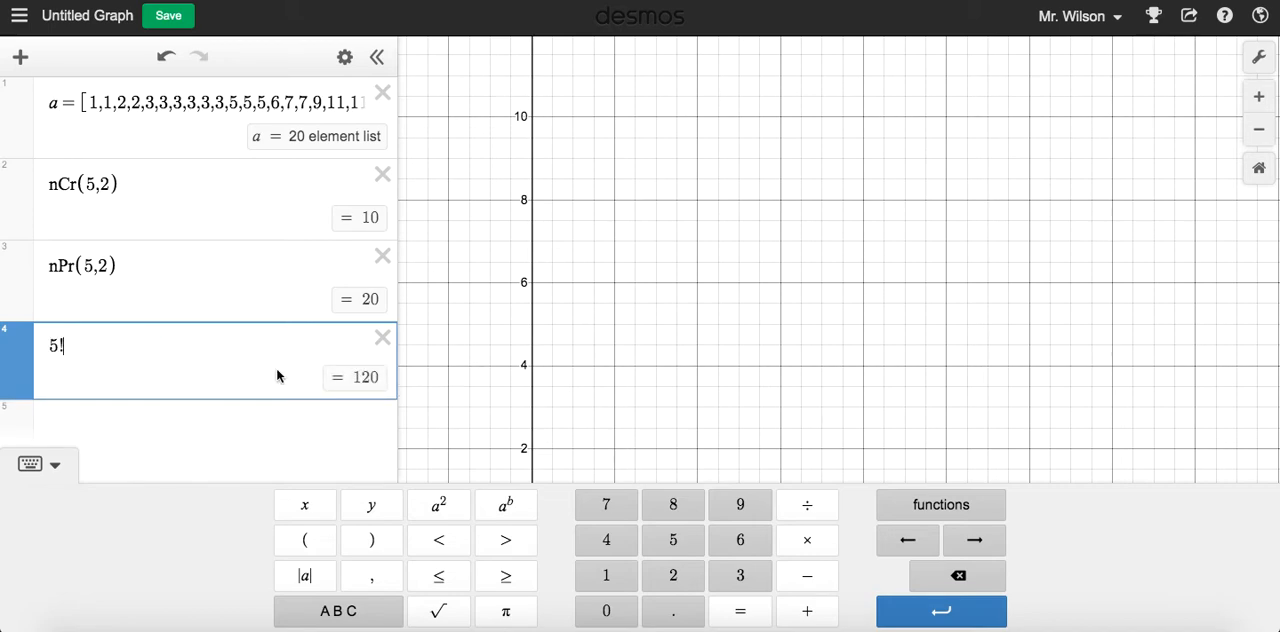
Calculate the product 5·4·3·2·1 in a new expression below the factorial
click(131, 417)
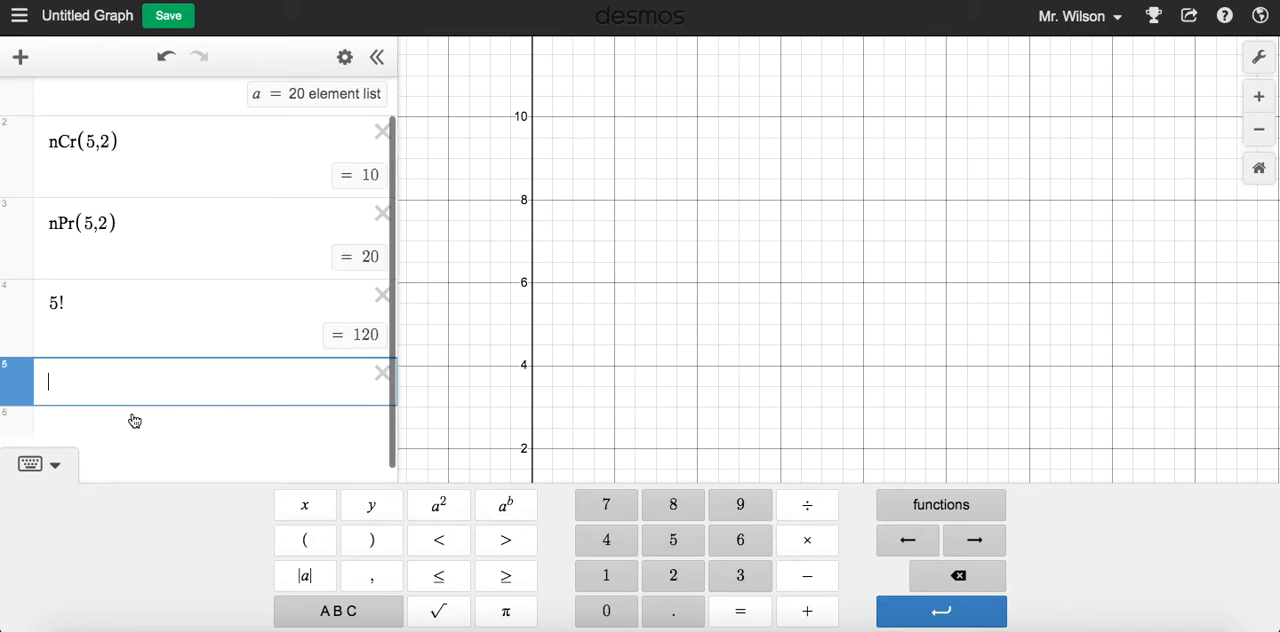
text(5)
text(*4*3*)
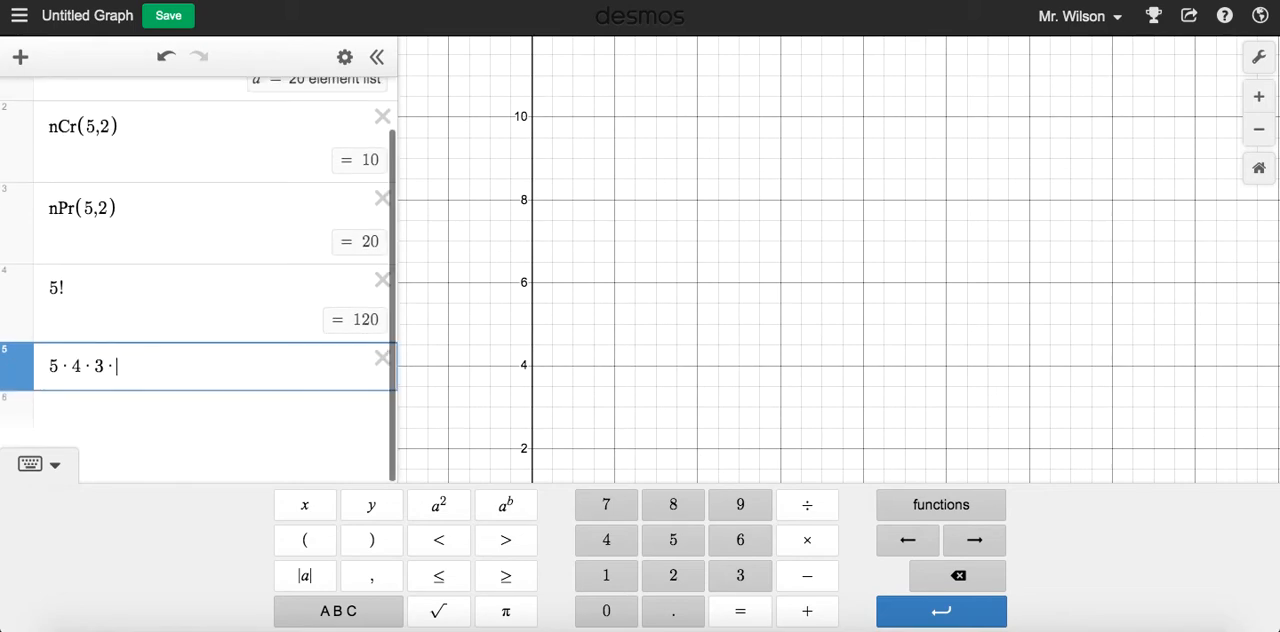
text(28)
key(BackSpace)
text(*1)
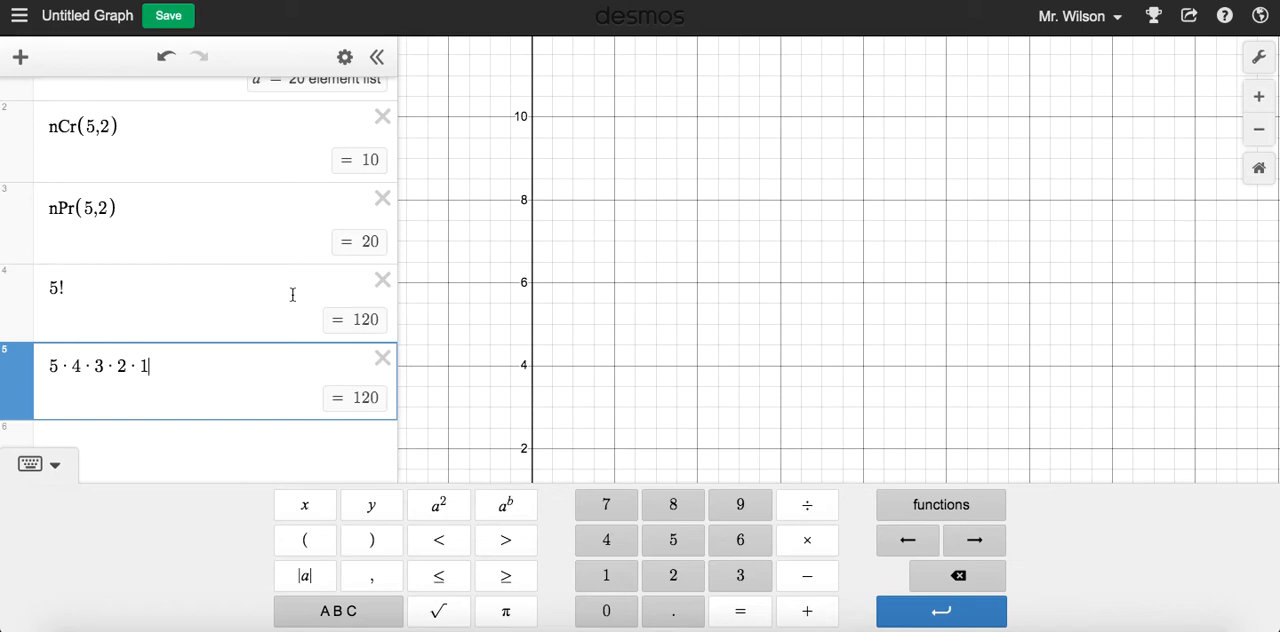
scroll(293, 294, up, 1)
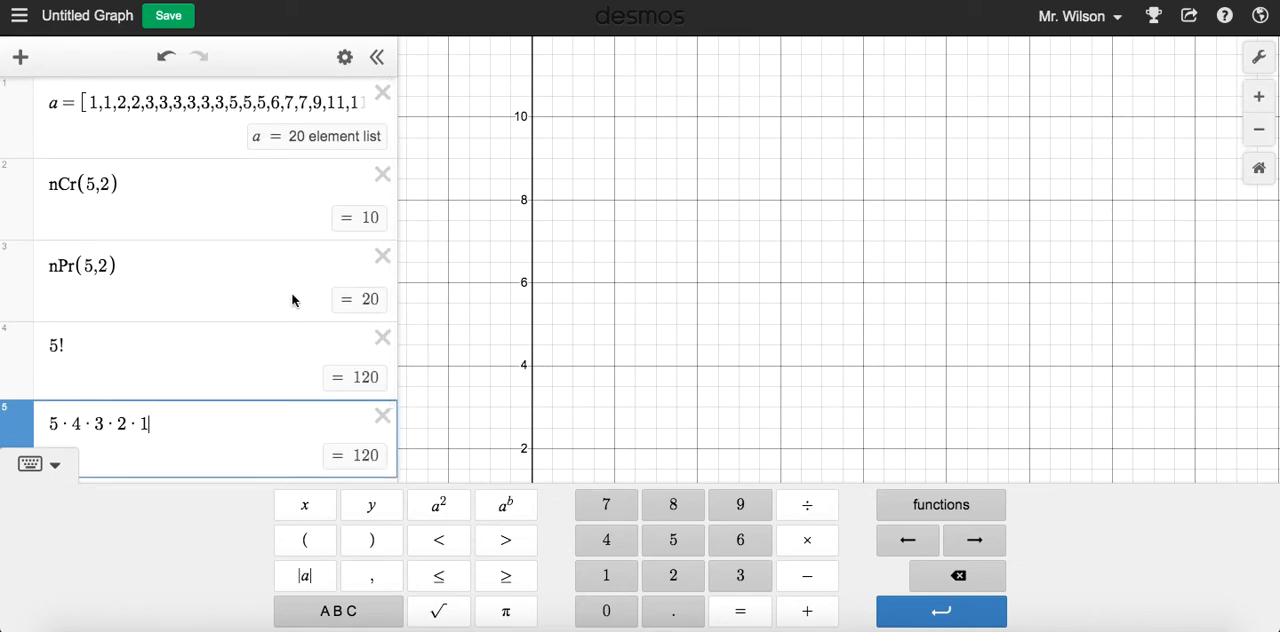
Delete the product, factorial, nPr and nCr expressions, keeping only list a
click(383, 416)
click(383, 337)
click(383, 256)
click(382, 174)
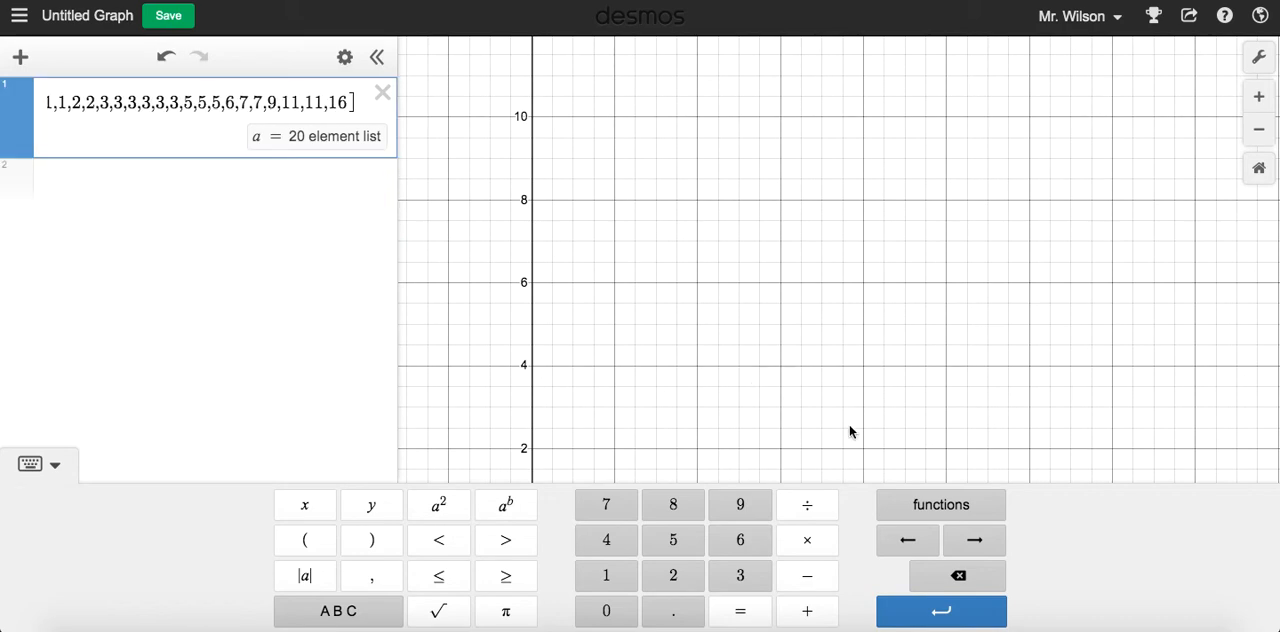
Plot a normal distribution with normaldist( ) below list a, leaving its arguments empty, and bring the curve into view
click(287, 176)
click(955, 505)
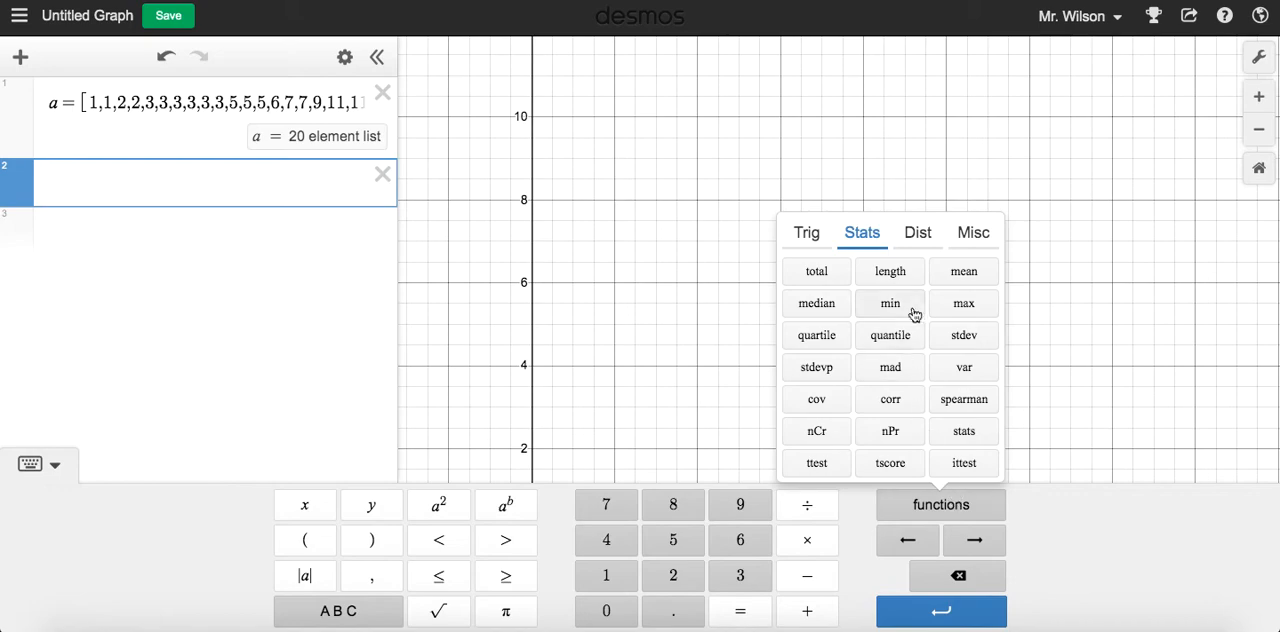
click(917, 236)
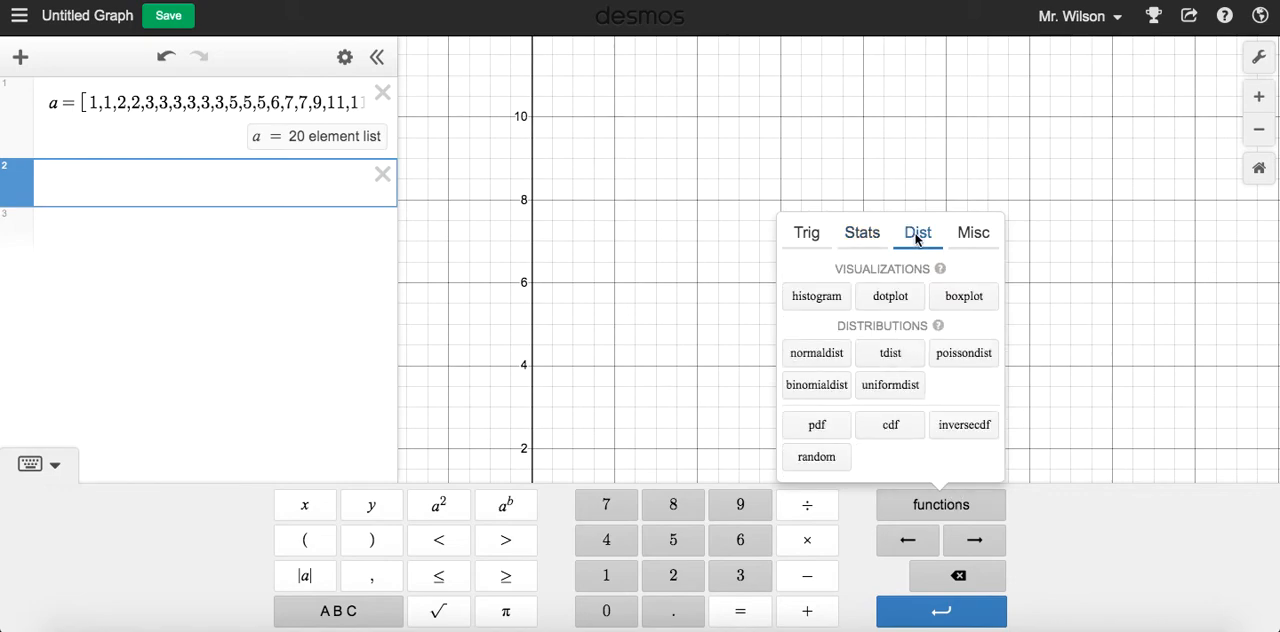
click(815, 355)
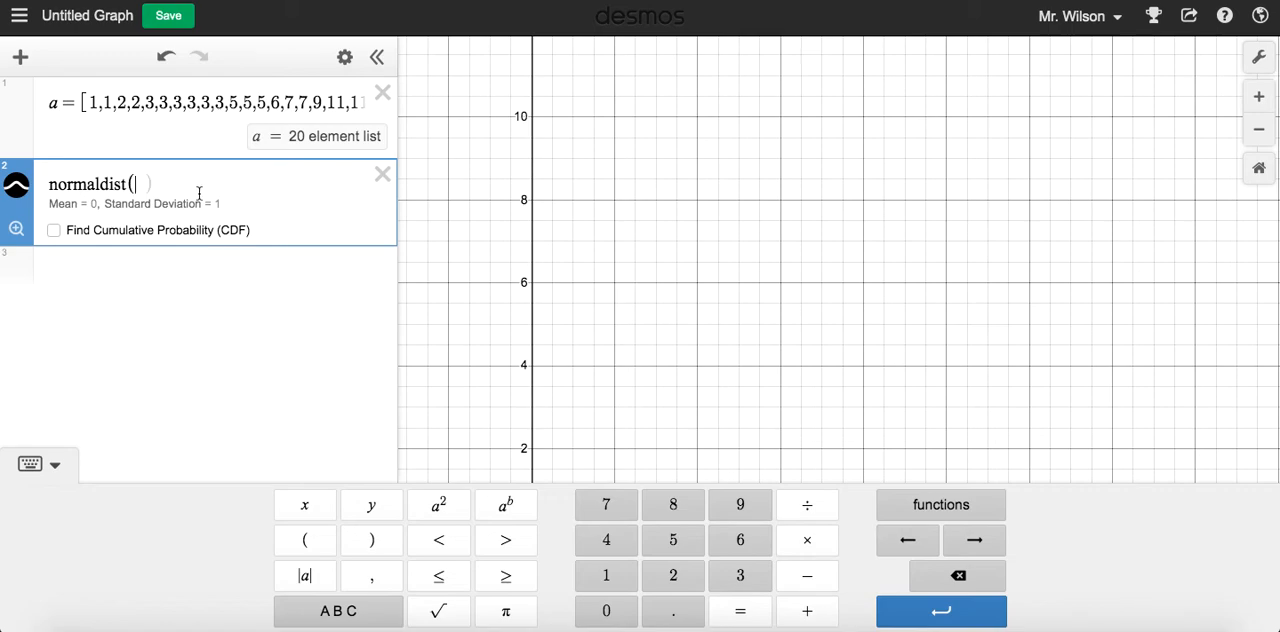
click(716, 343)
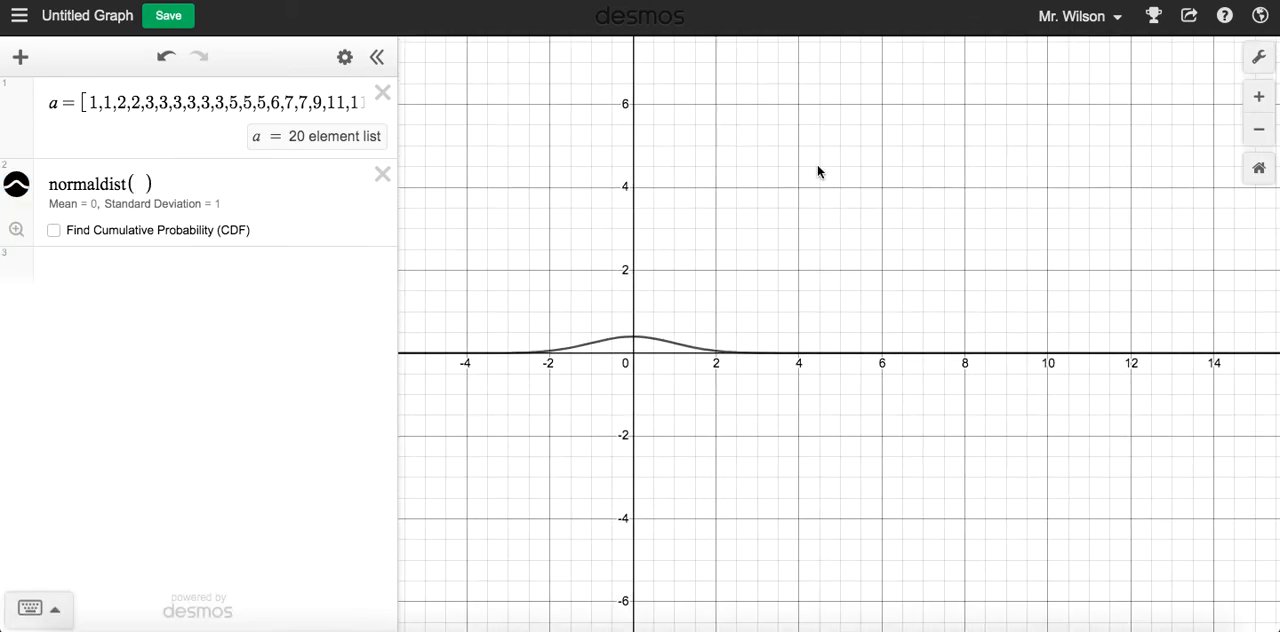
drag(664, 332, 740, 332)
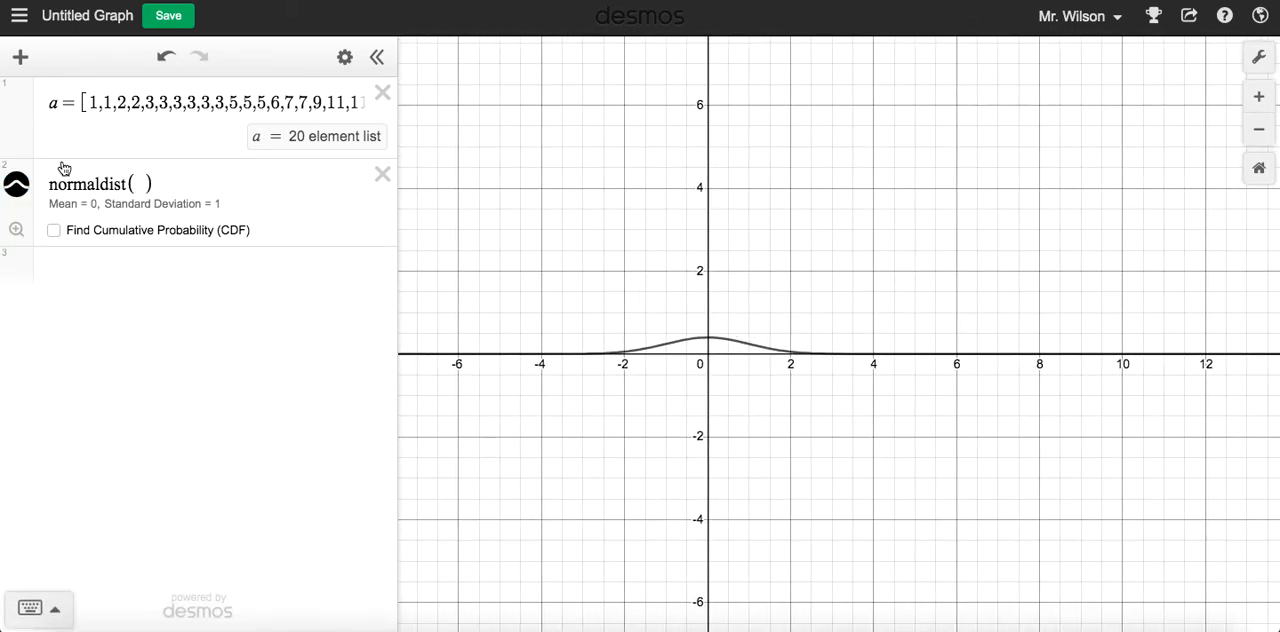
Change the normal distribution curve's color to green and enlarge the view around its peak
click(16, 184)
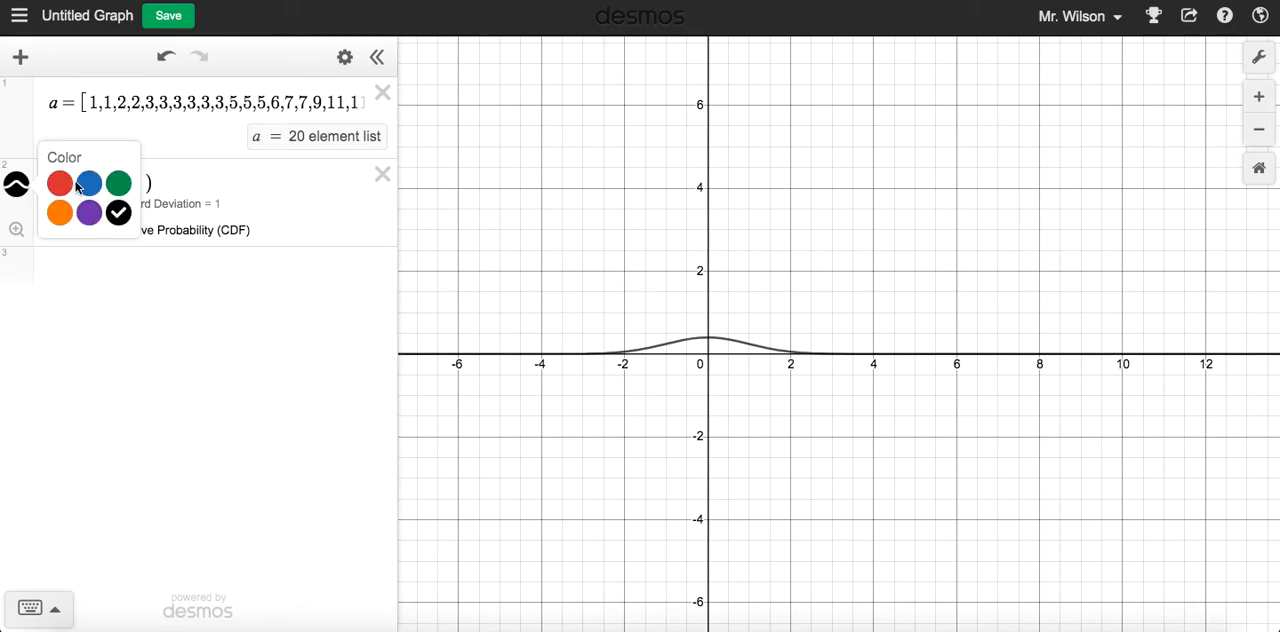
click(118, 182)
click(208, 178)
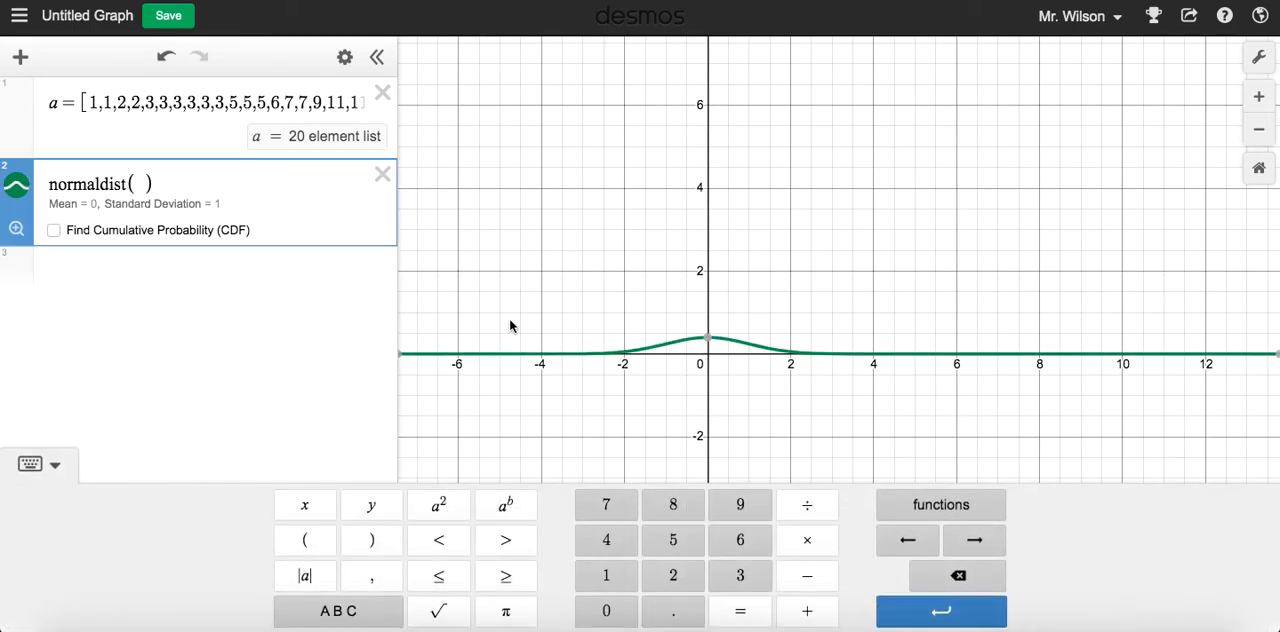
scroll(684, 323, up, 3)
drag(716, 284, 817, 272)
scroll(814, 272, up, 3)
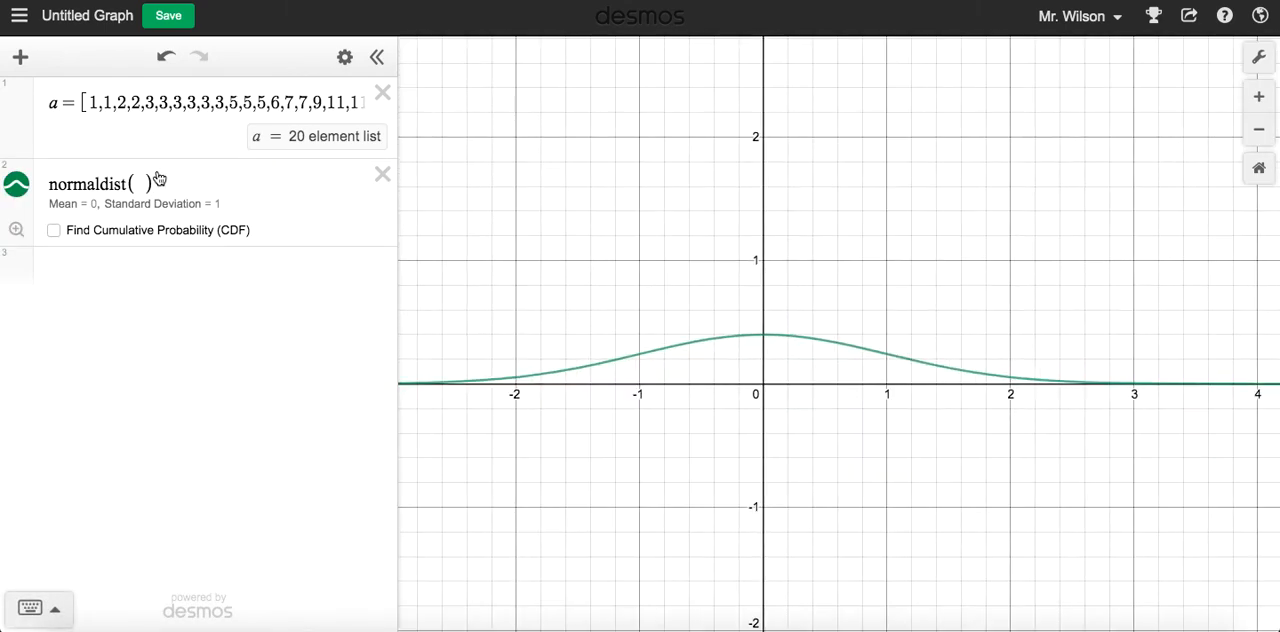
Enter 0 as the mean and 1 as the standard deviation in normaldist, leaving no extra empty expression below
click(54, 205)
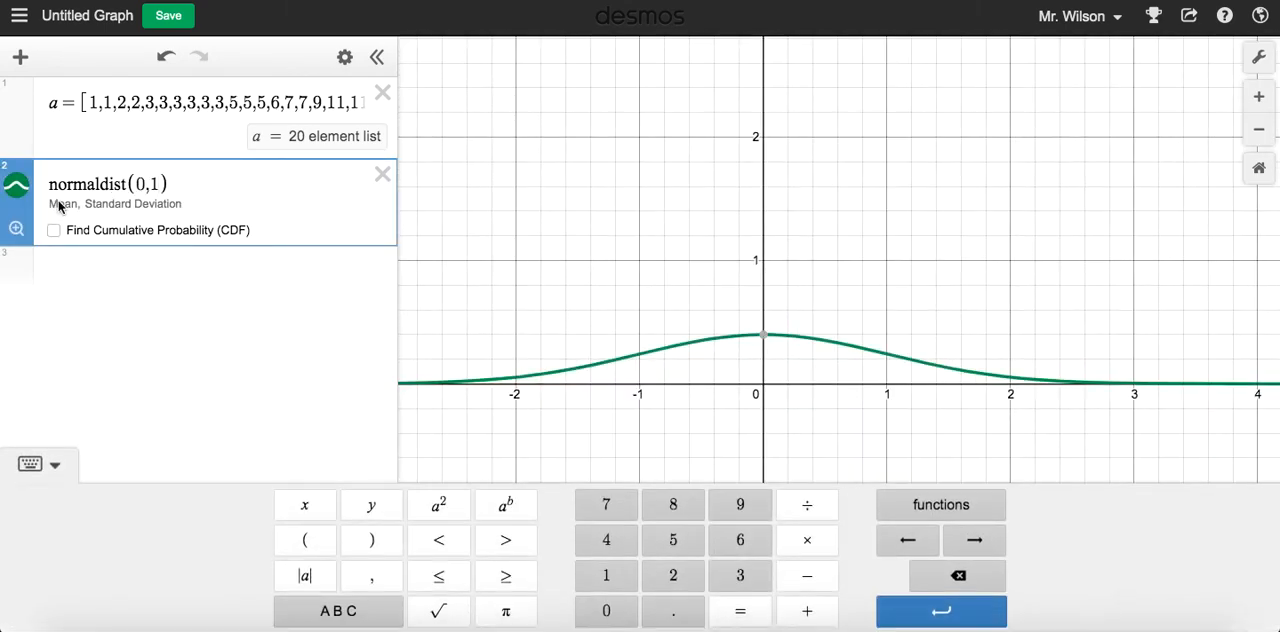
click(145, 185)
click(203, 264)
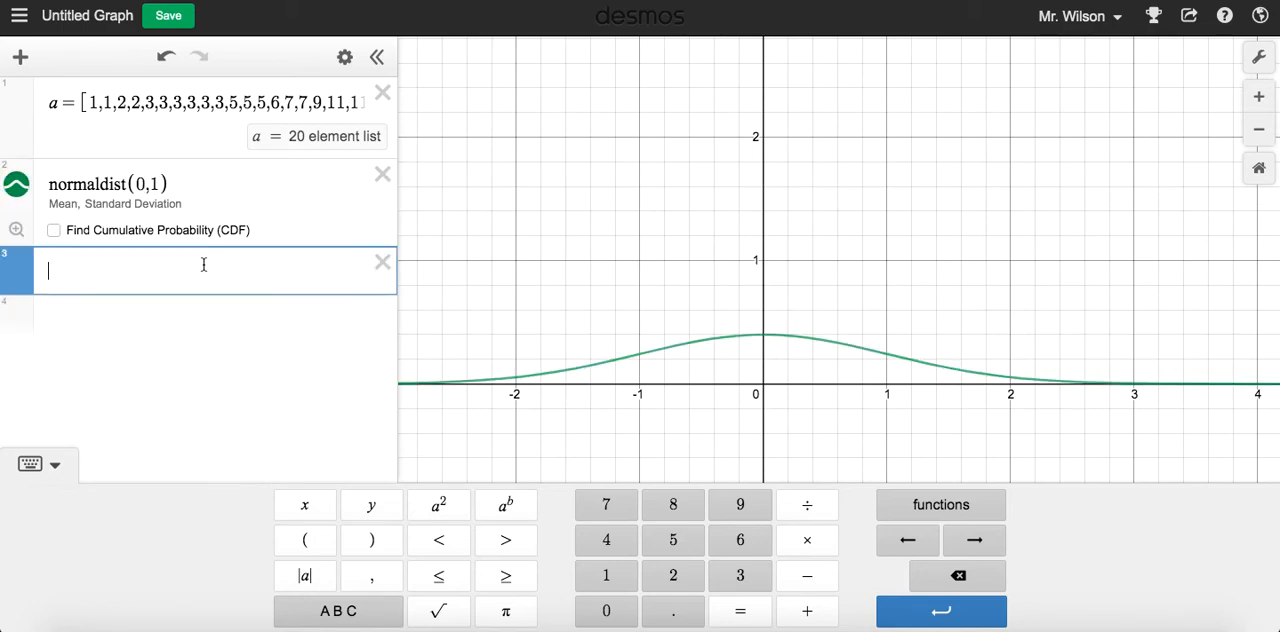
click(381, 264)
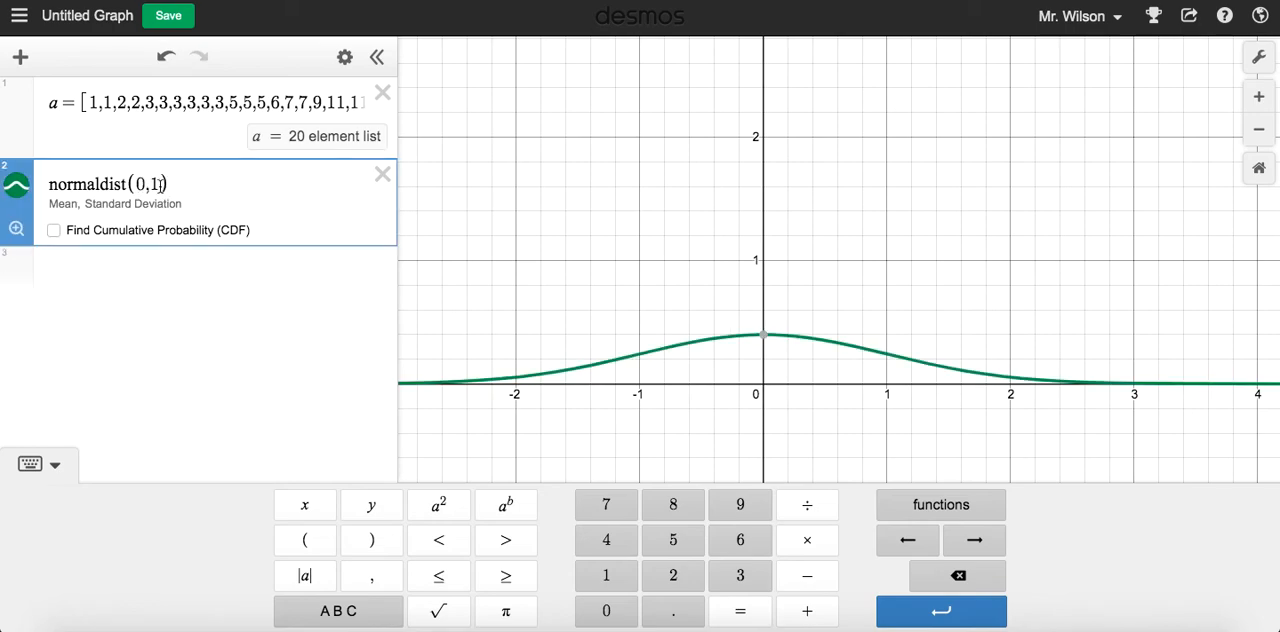
Replace the normaldist arguments with mean(a) and stdev(a), so the expression reads normaldist(mean(a), stdev(a))
key(BackSpace)
key(BackSpace)
key(BackSpace)
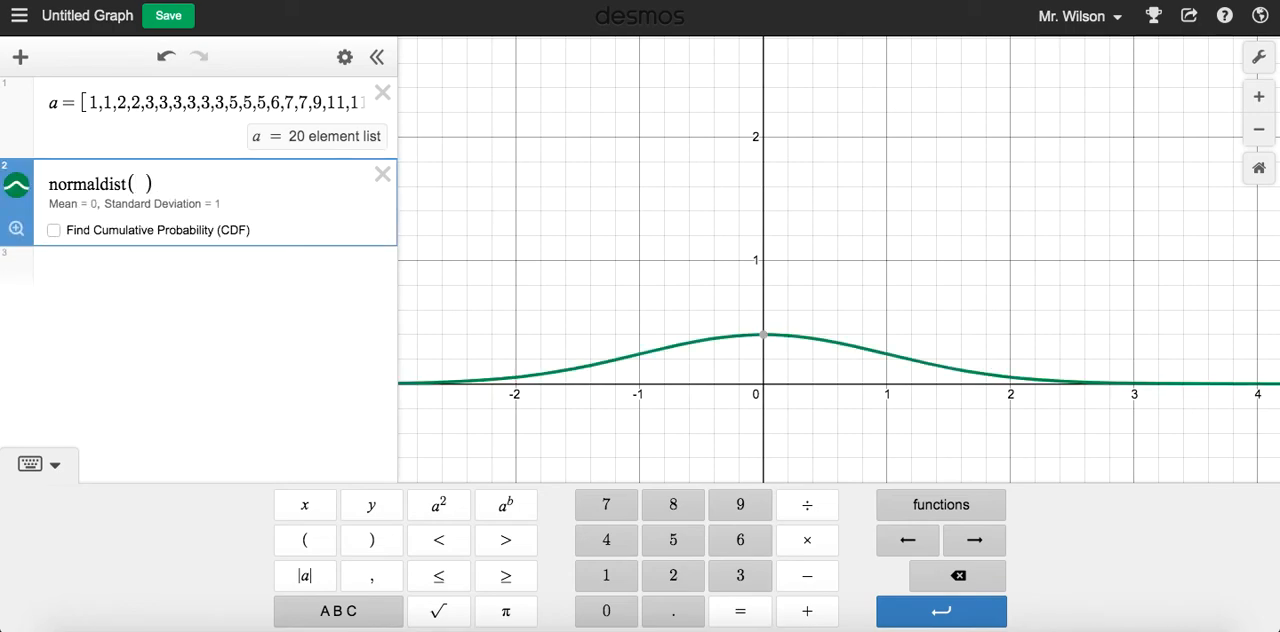
text(mean(a))
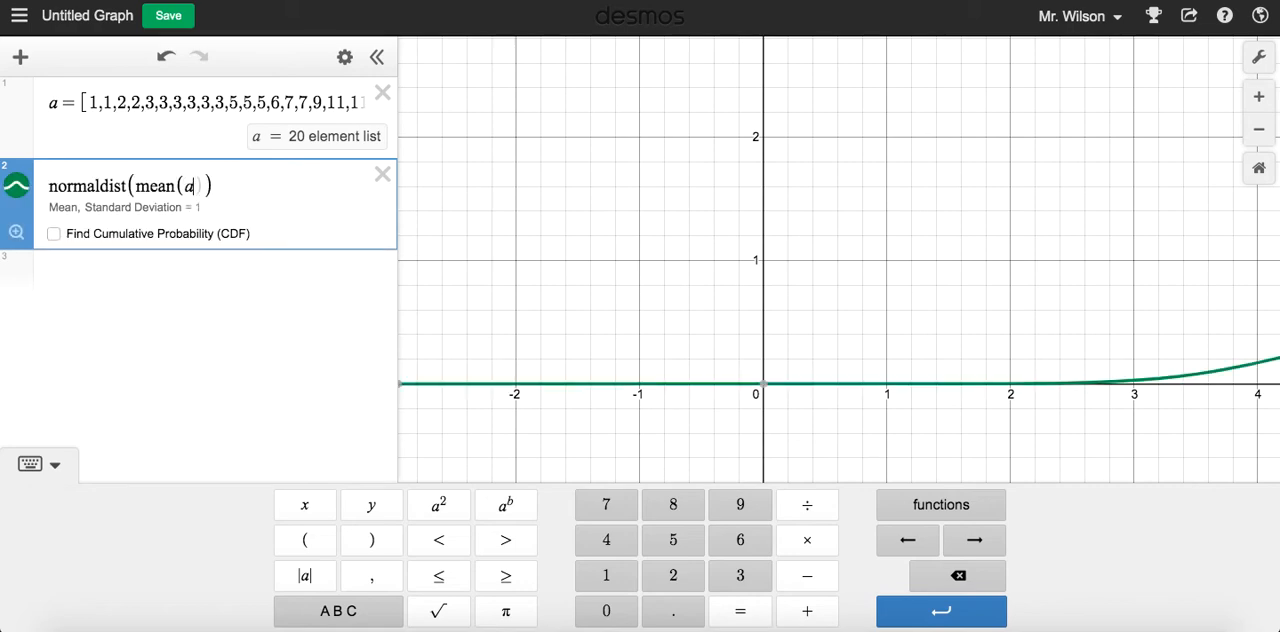
text(, std)
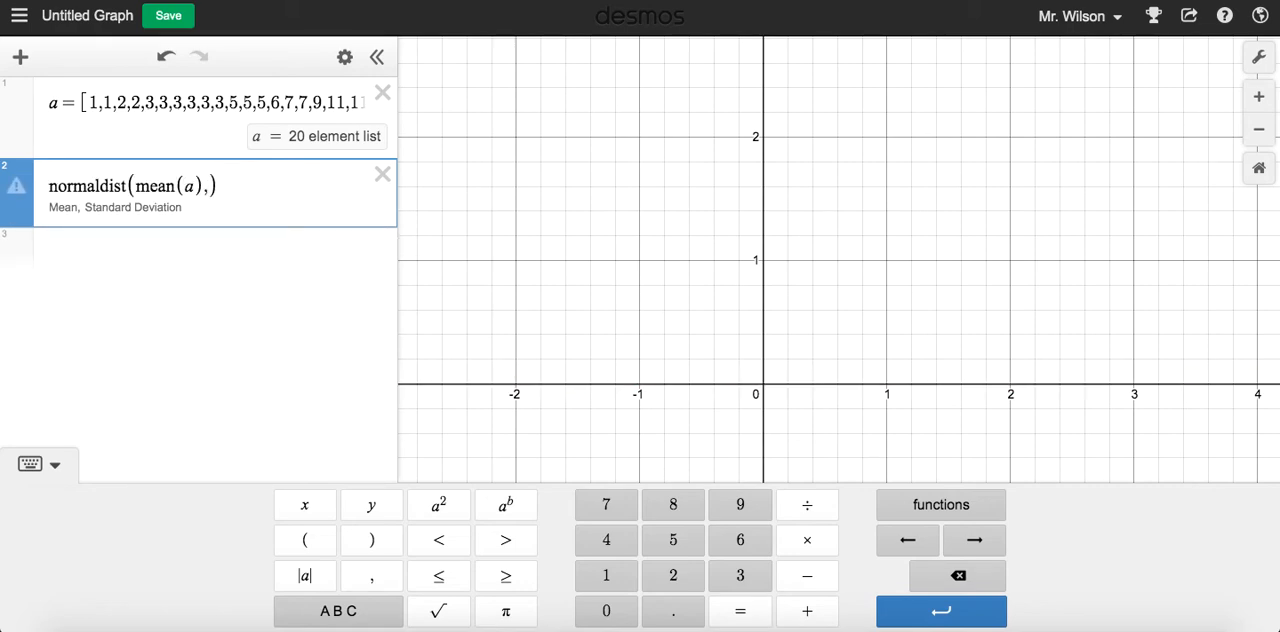
text(ev(a))
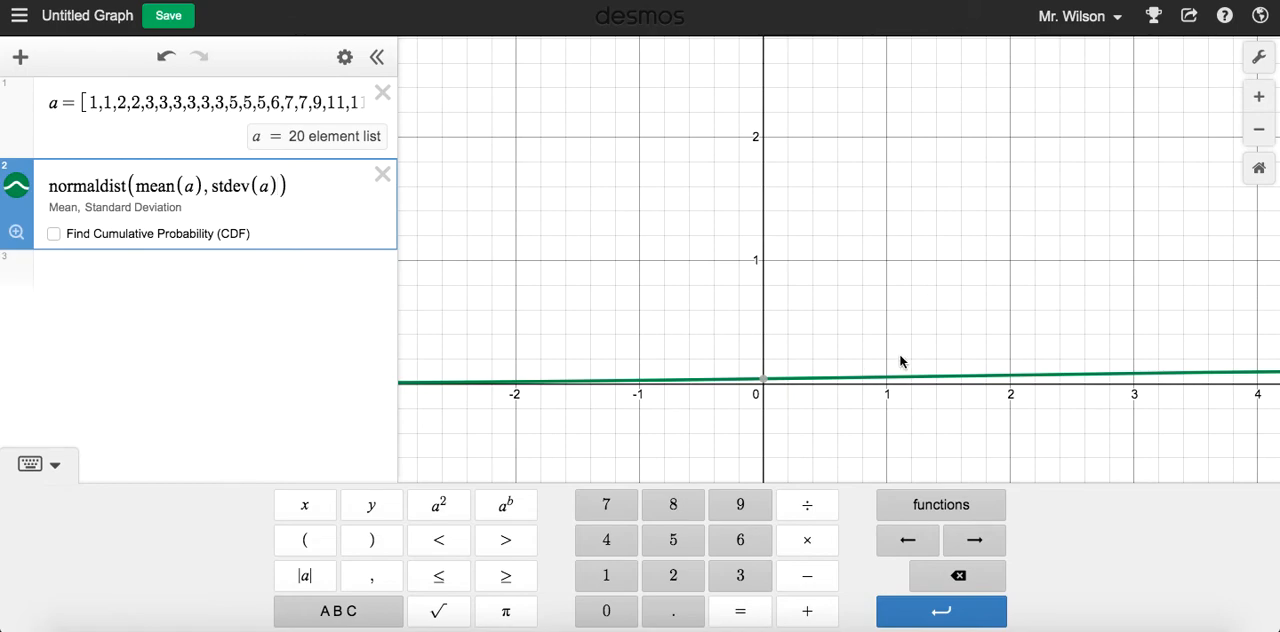
Set the graph's x-axis range from 0 to 13 in the graph settings
drag(929, 294, 518, 299)
drag(1027, 309, 656, 308)
drag(535, 313, 816, 313)
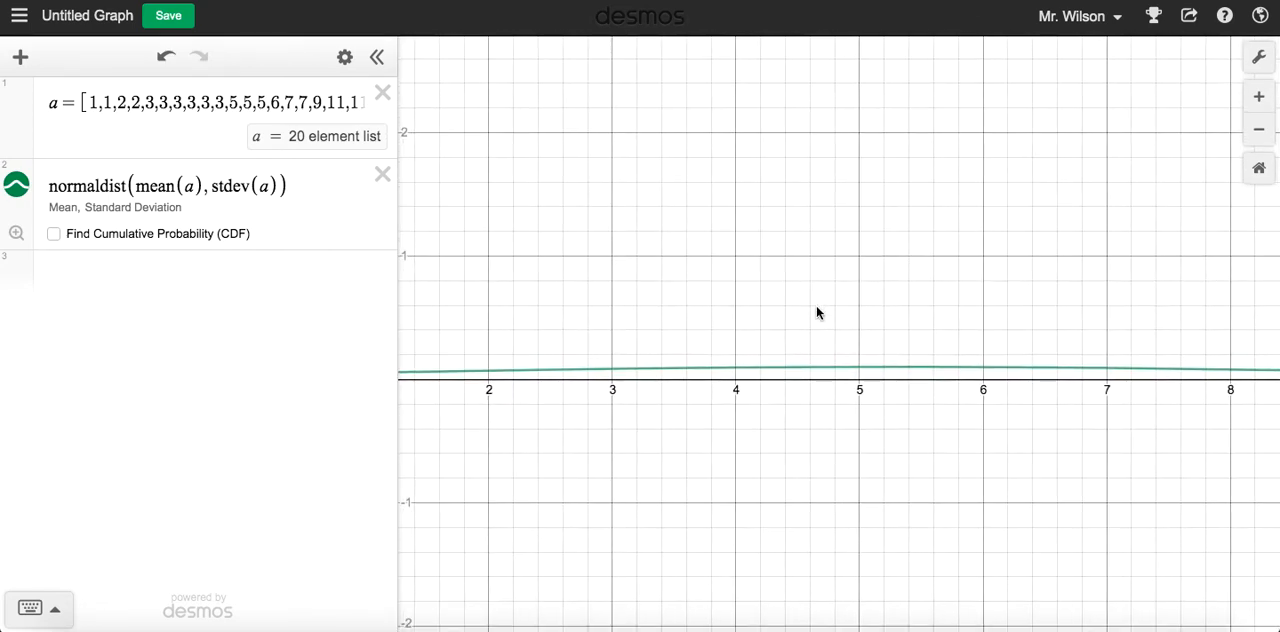
click(1263, 60)
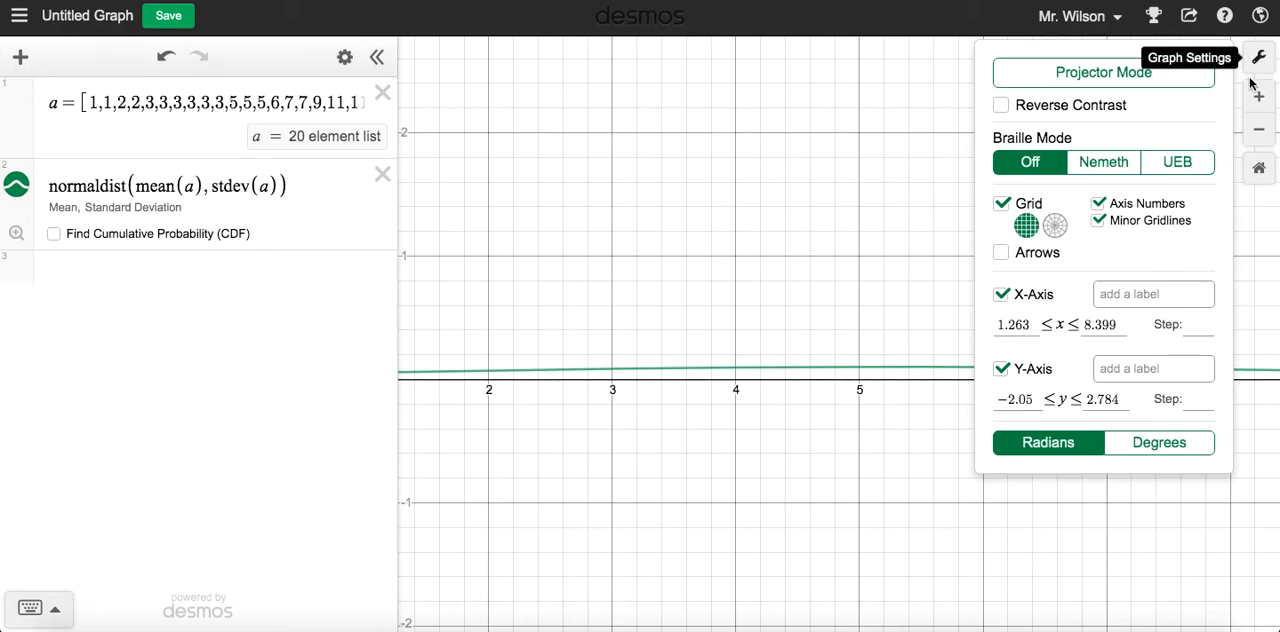
drag(1034, 324, 990, 329)
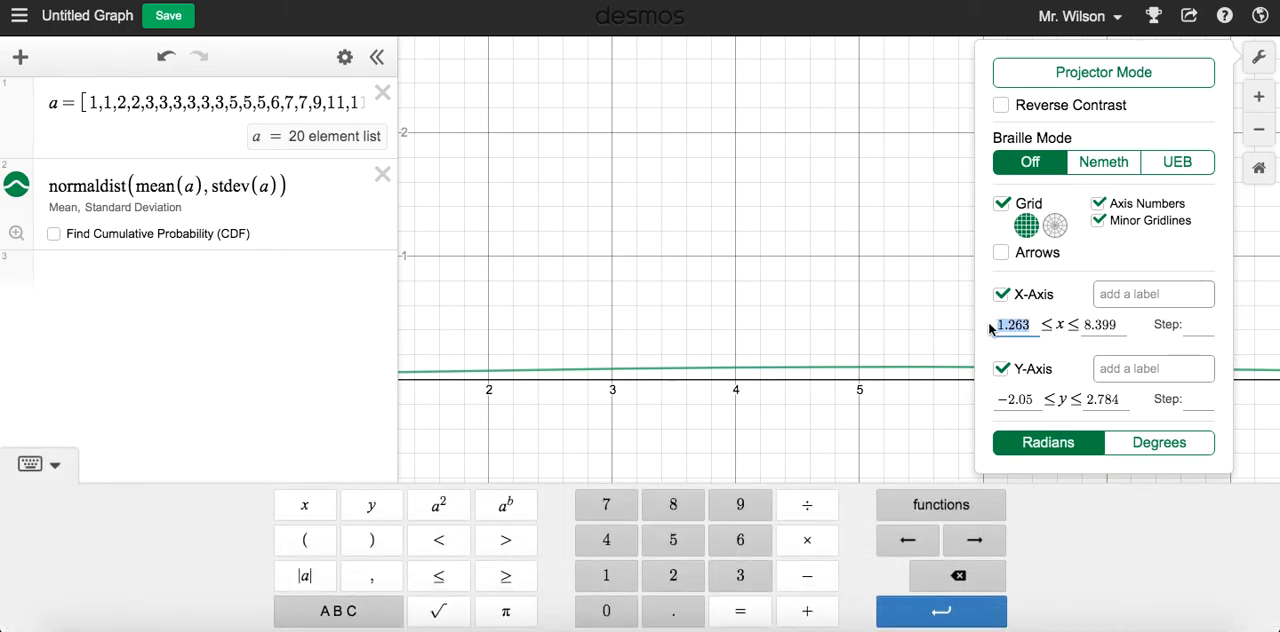
text(0)
click(1106, 325)
drag(1106, 325, 1056, 330)
text(16)
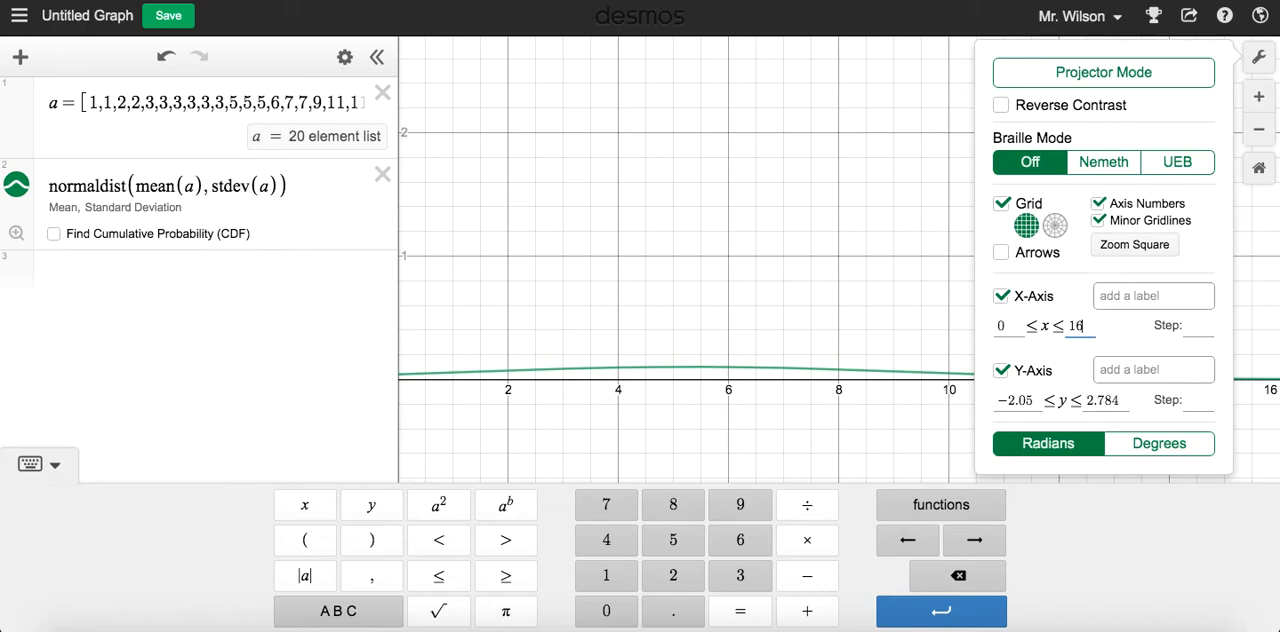
key(BackSpace)
text(3)
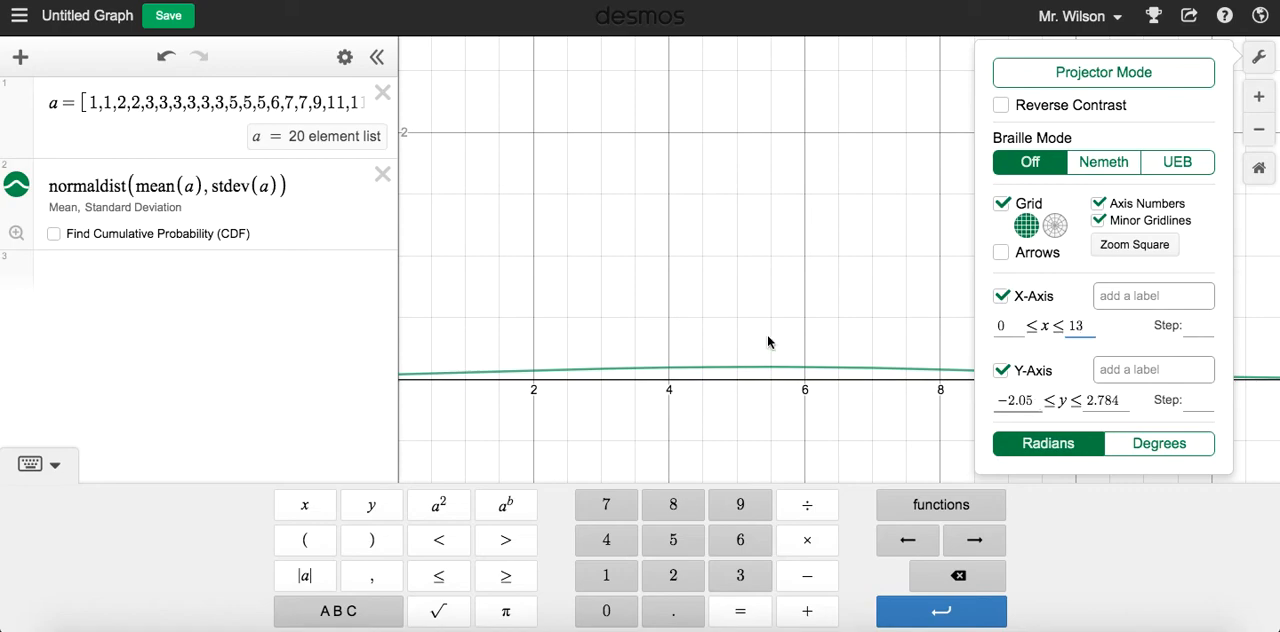
Set the graph's y-axis range from -0.5 to 0.5
drag(1041, 404, 1000, 402)
text(0)
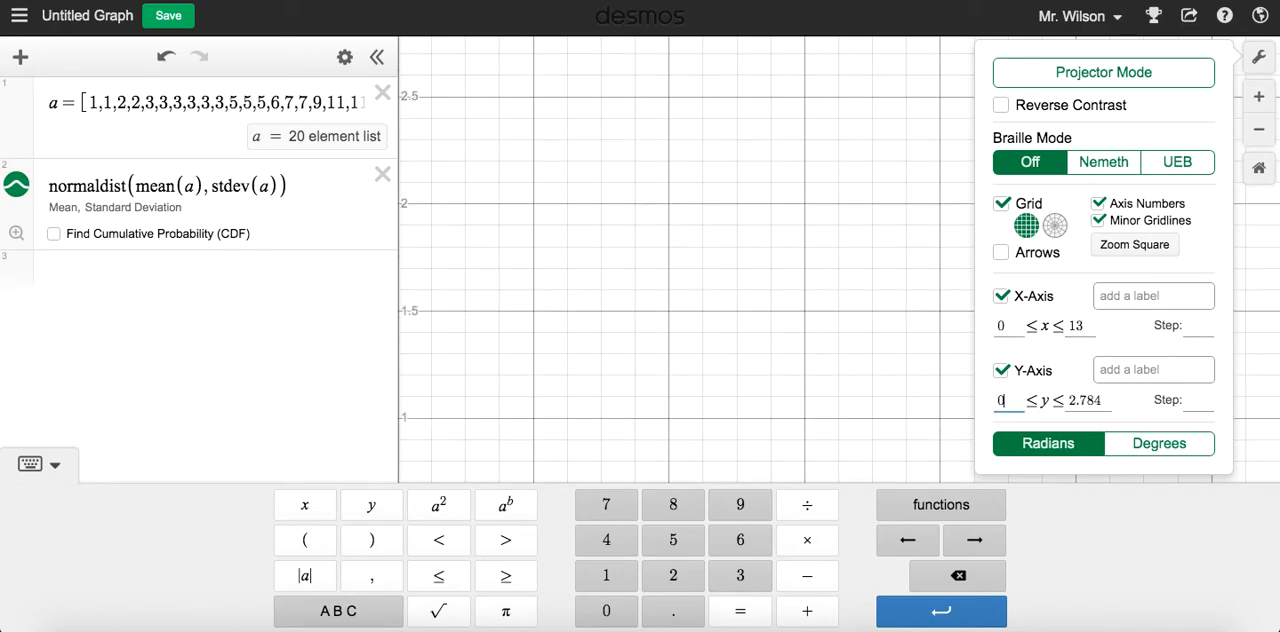
key(BackSpace)
text(-0.5)
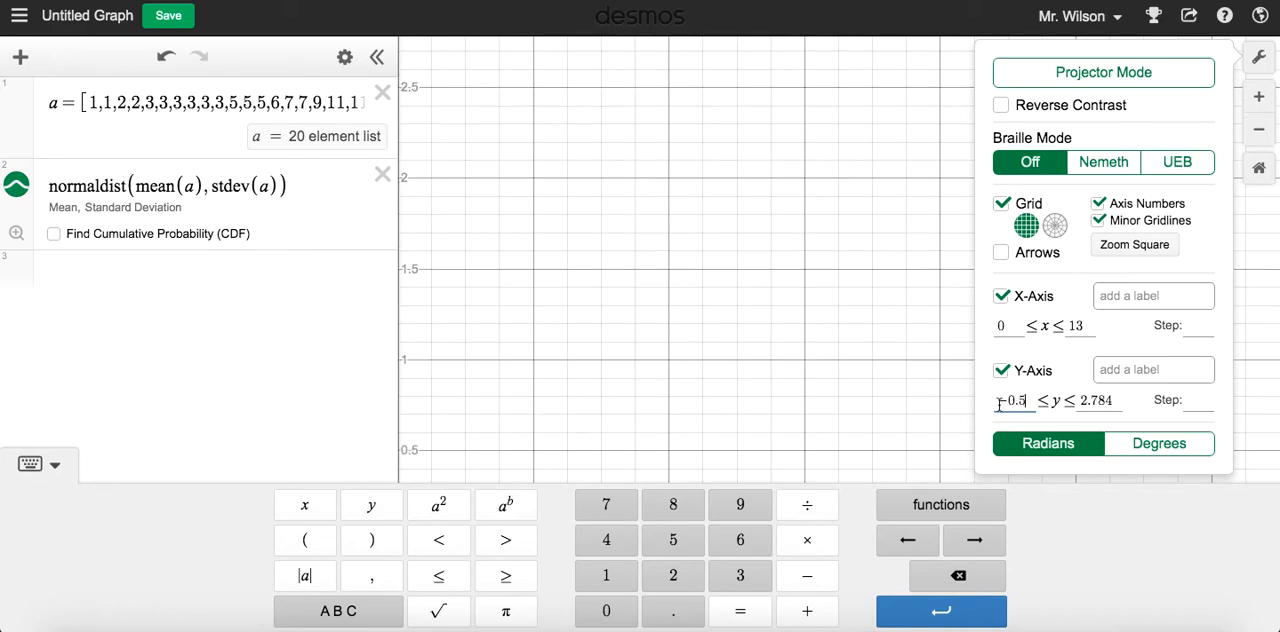
drag(1114, 400, 1069, 399)
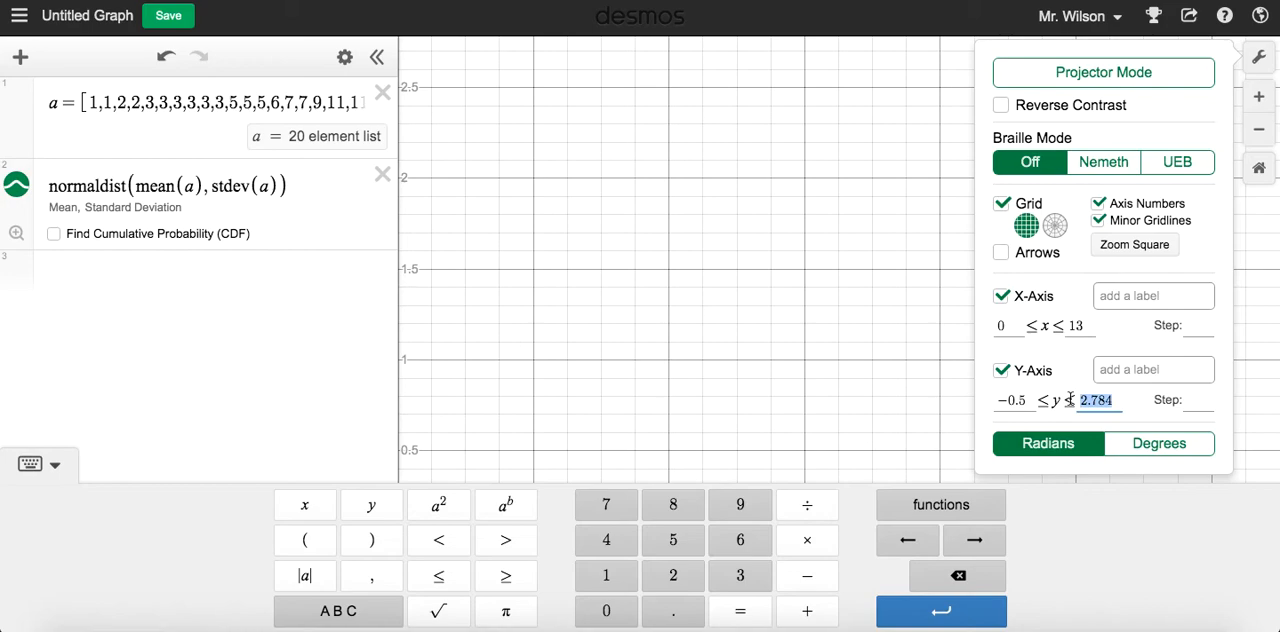
text(1)
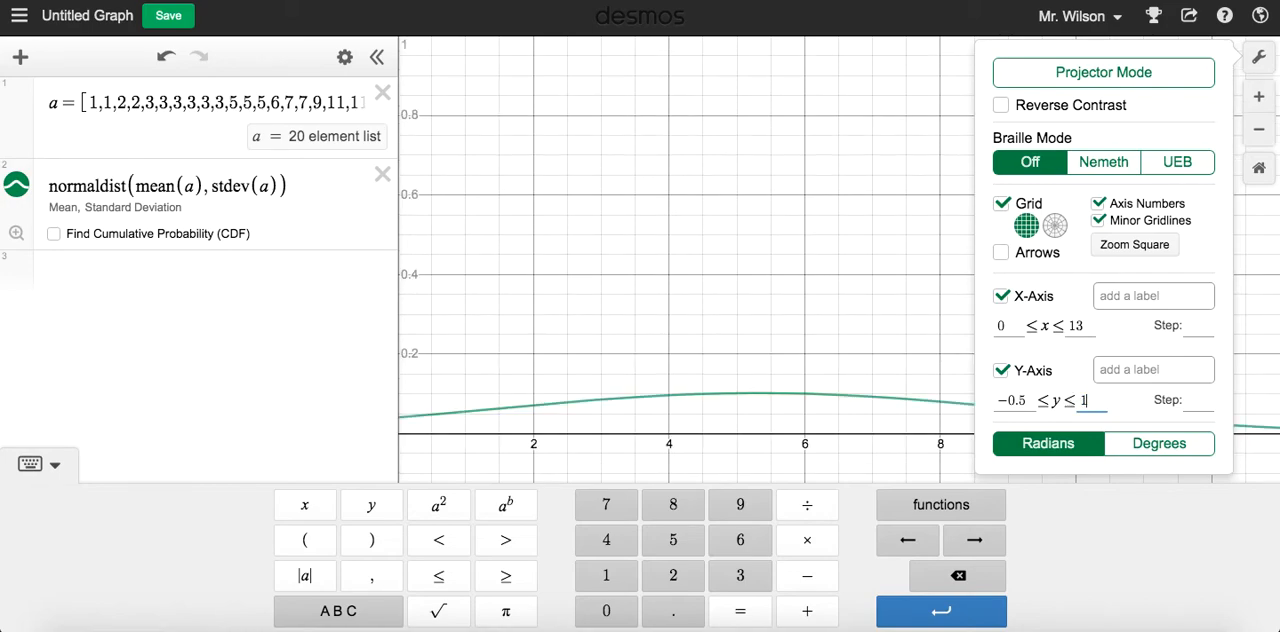
key(BackSpace)
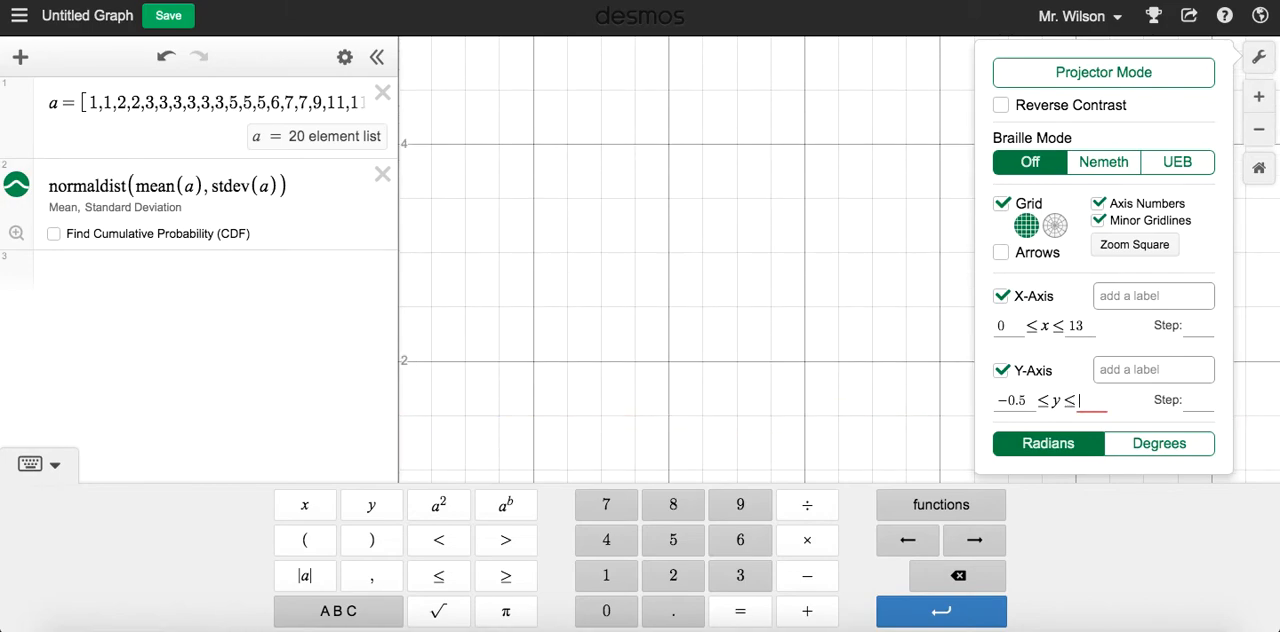
text(0.5)
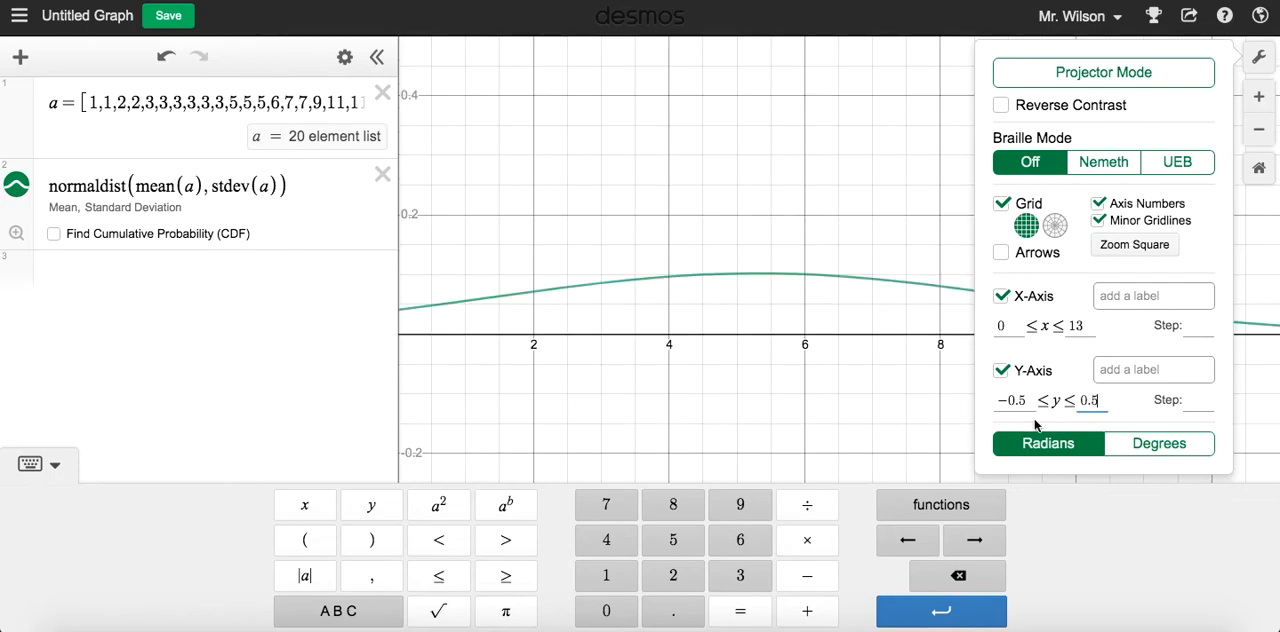
Set the x-axis minimum to -1 and close the graph settings
click(1004, 326)
key(BackSpace)
text(-1)
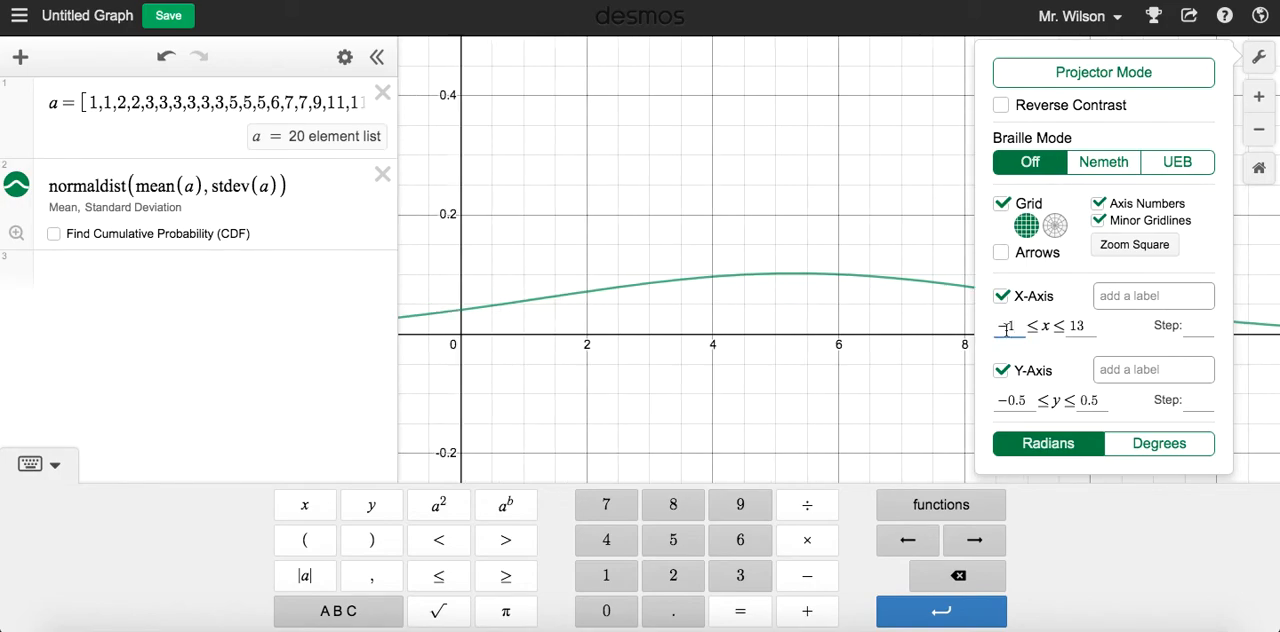
click(904, 386)
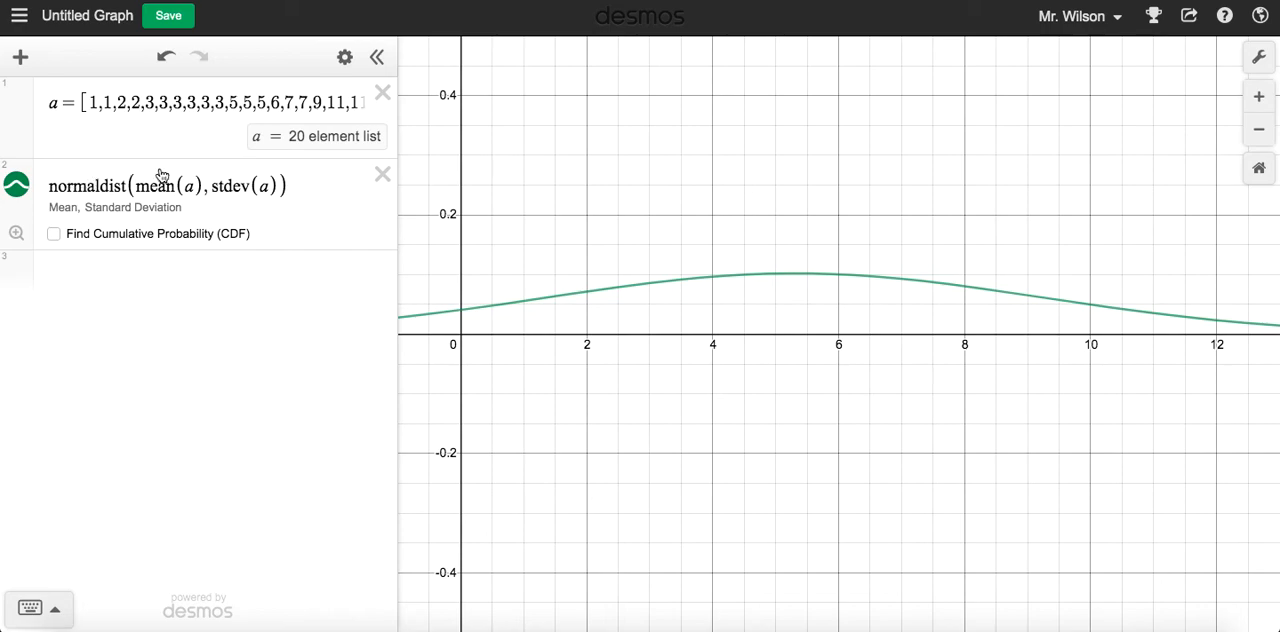
Find the cumulative probability of the normal distribution with a minimum of 7, and compare it with the data in list a
click(55, 235)
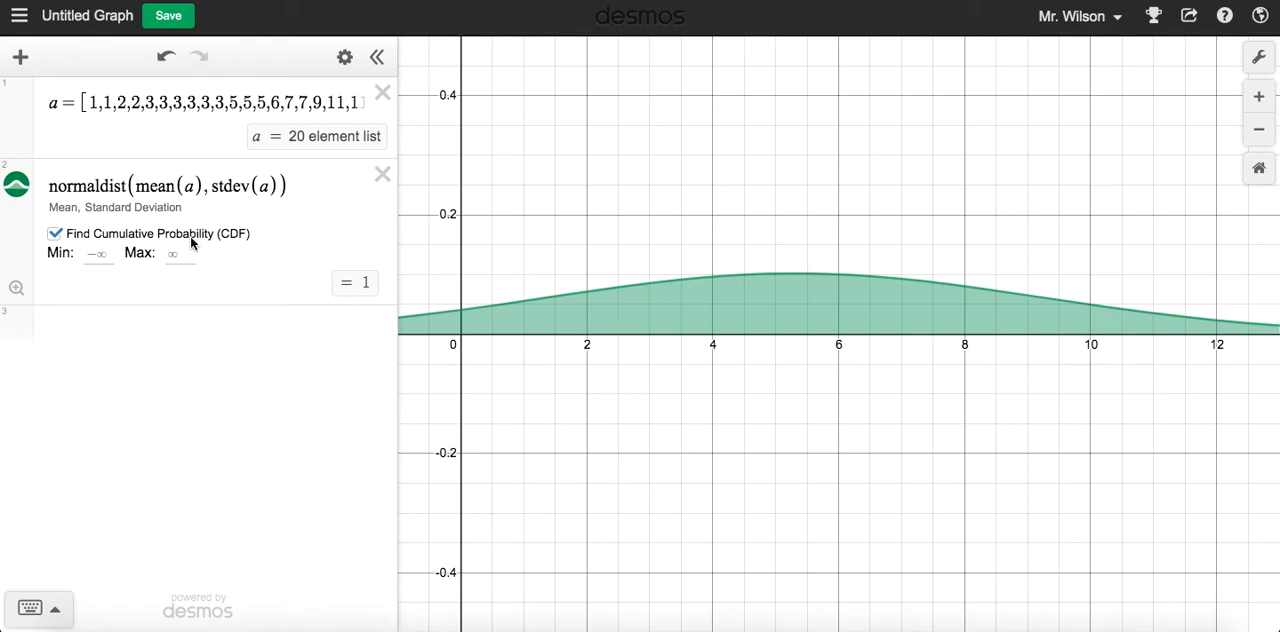
click(97, 255)
key(Tab)
click(100, 252)
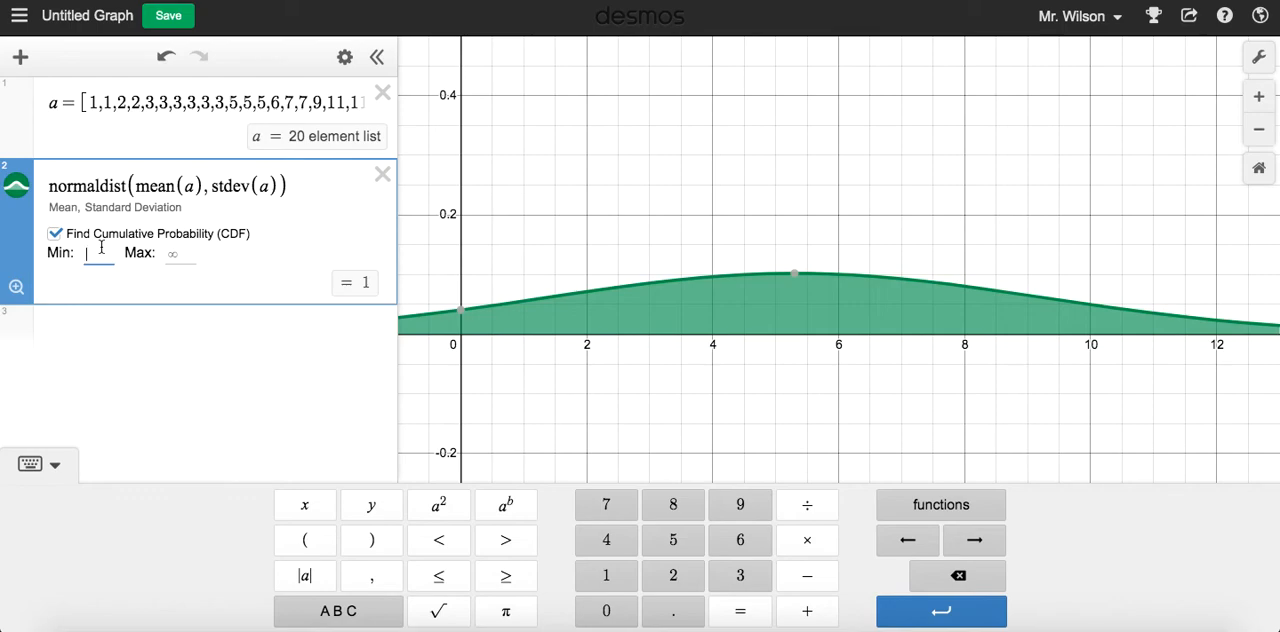
text(7)
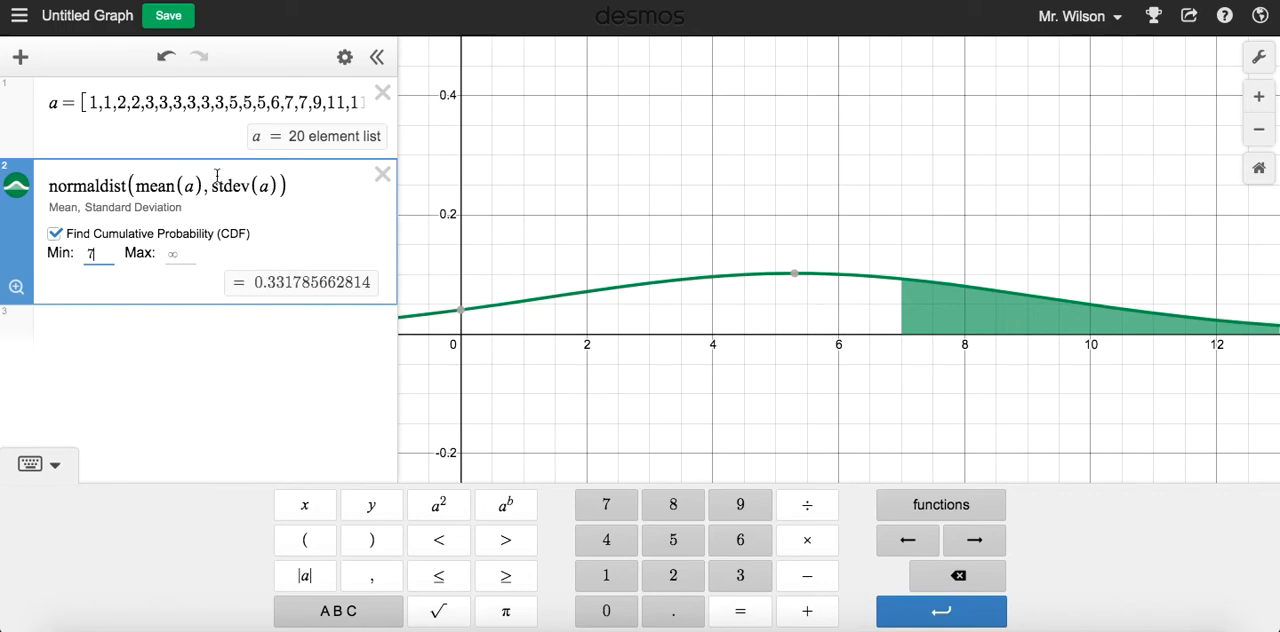
drag(90, 102, 333, 96)
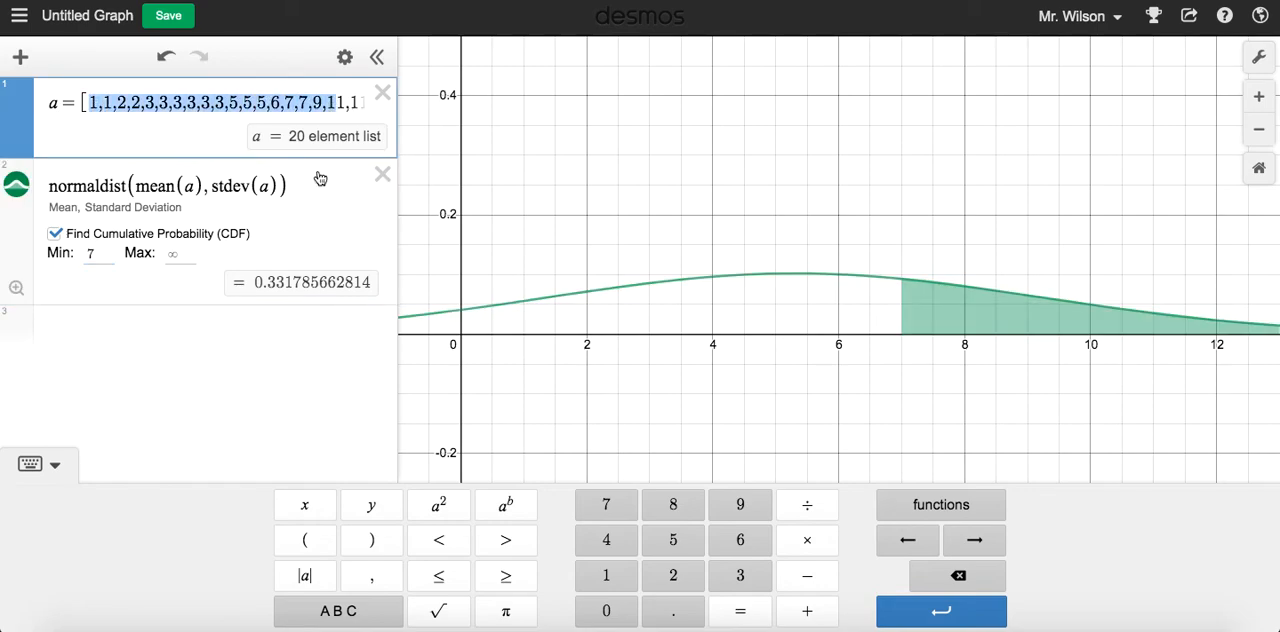
click(305, 212)
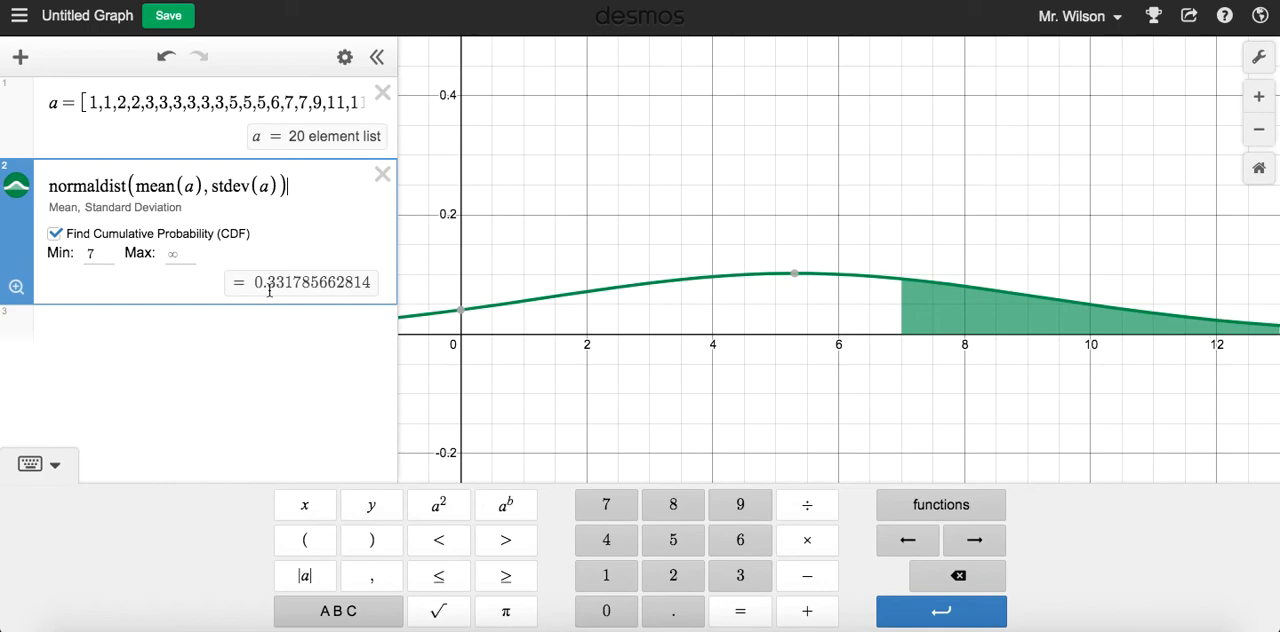
Clear the cumulative probability's minimum and set its maximum to 7
drag(98, 256, 40, 258)
key(BackSpace)
click(181, 258)
text(7)
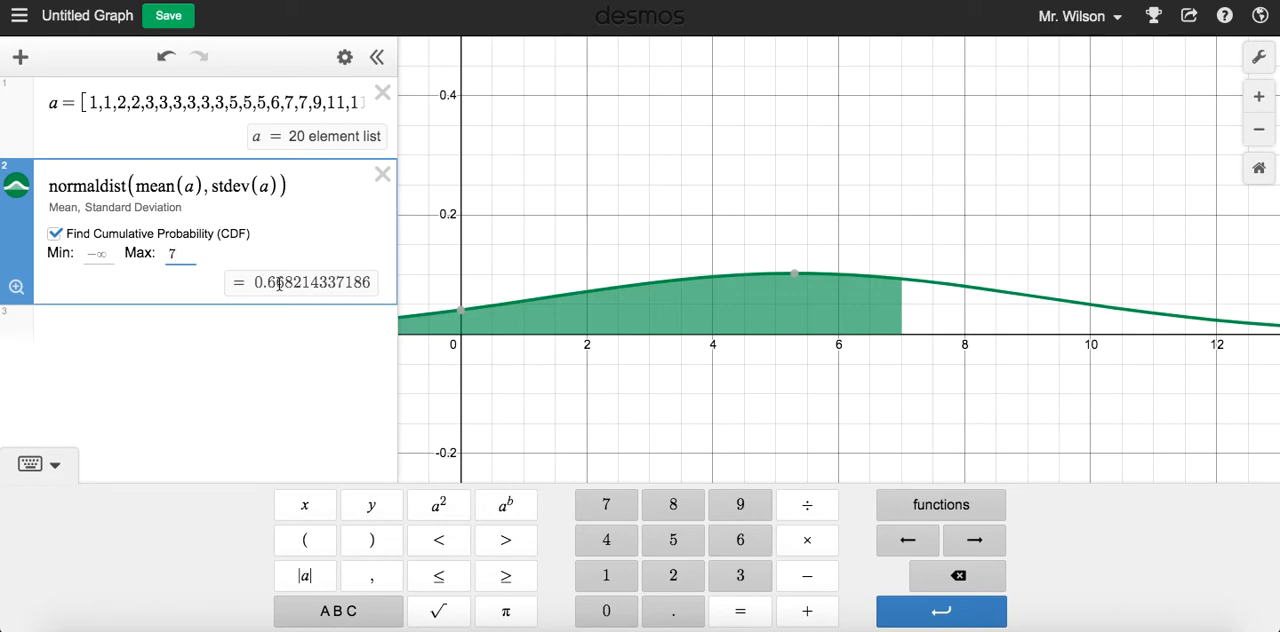
Clear the cumulative probability's maximum and turn off Find Cumulative Probability (CDF)
click(184, 253)
key(BackSpace)
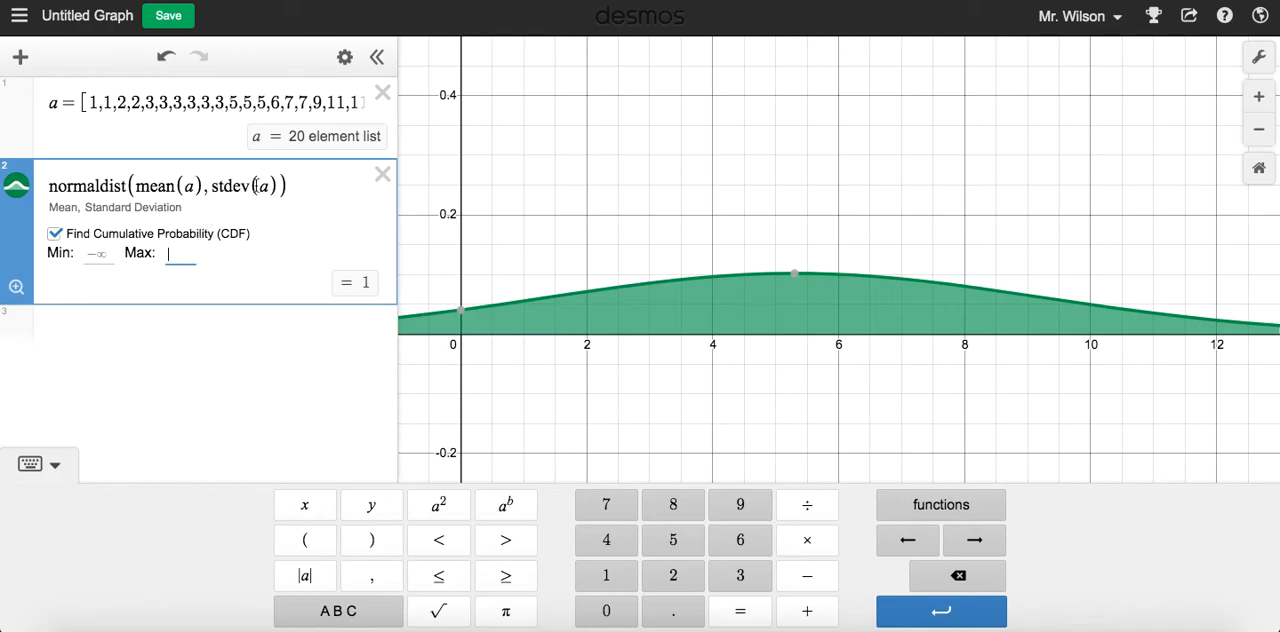
click(55, 233)
click(150, 213)
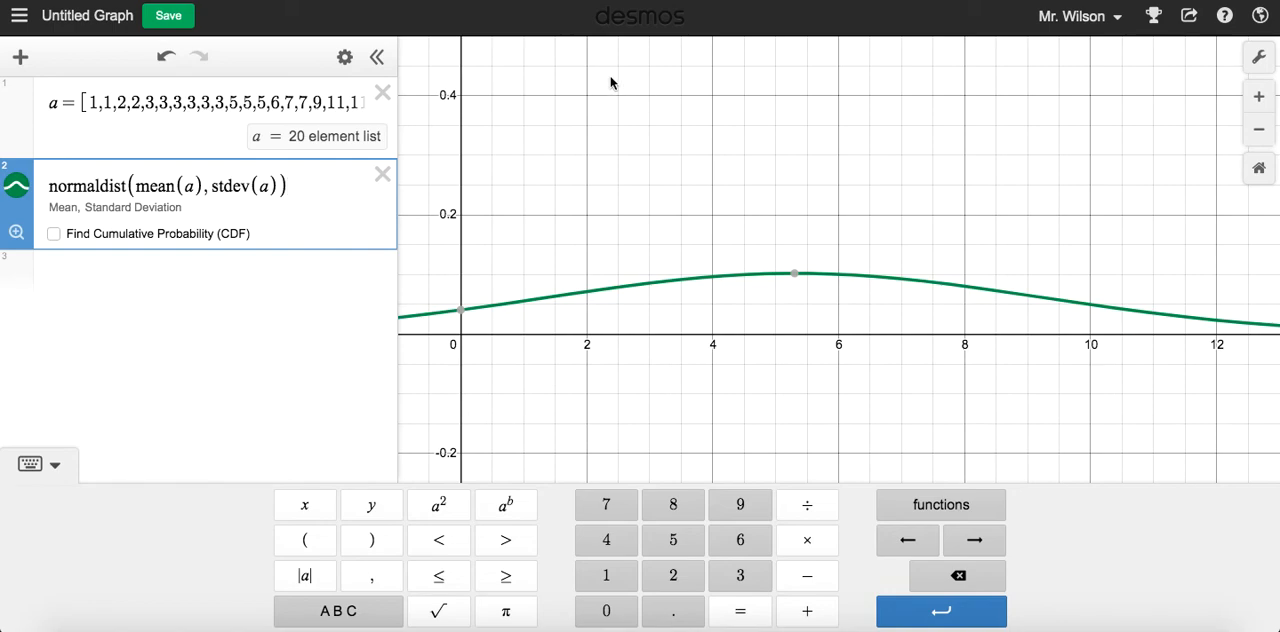
Append .inversecdf( to the normaldist(mean(a), stdev(a)) expression
click(963, 503)
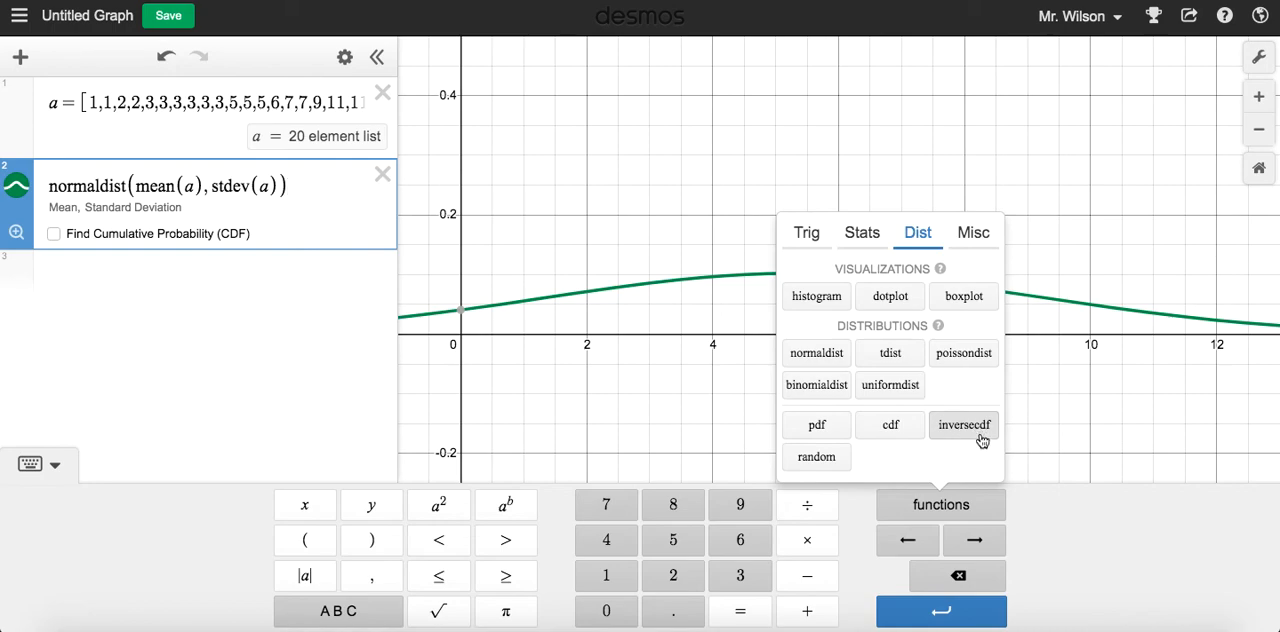
click(643, 386)
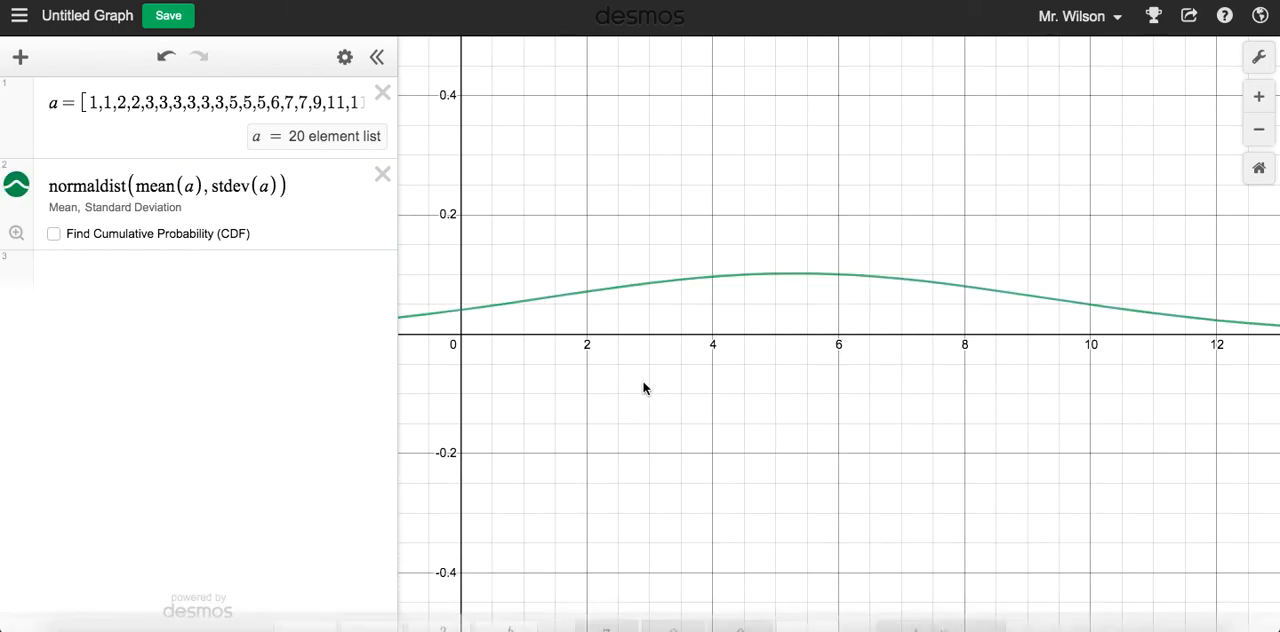
click(297, 181)
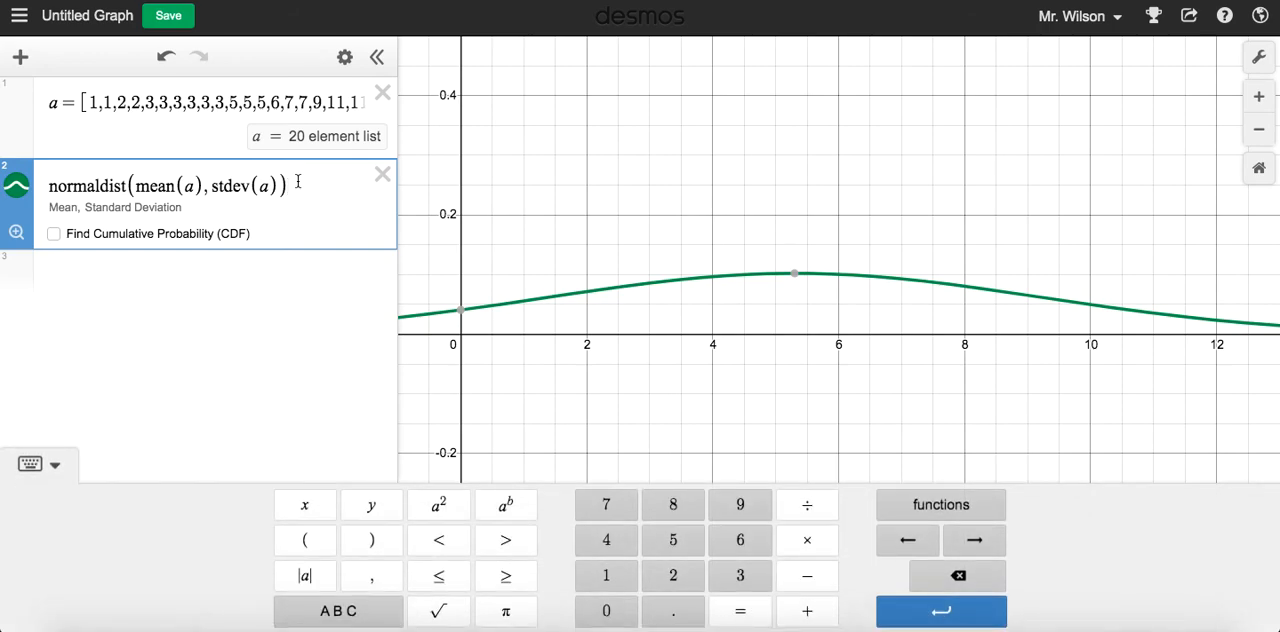
text(.)
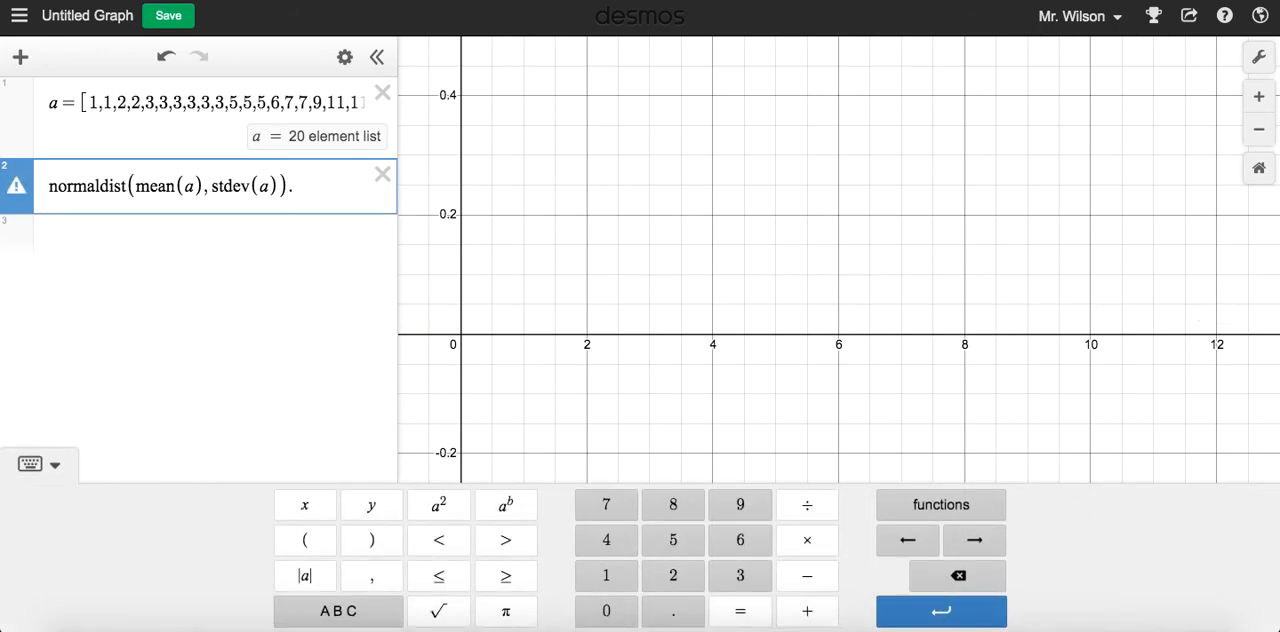
text(inversescdf()
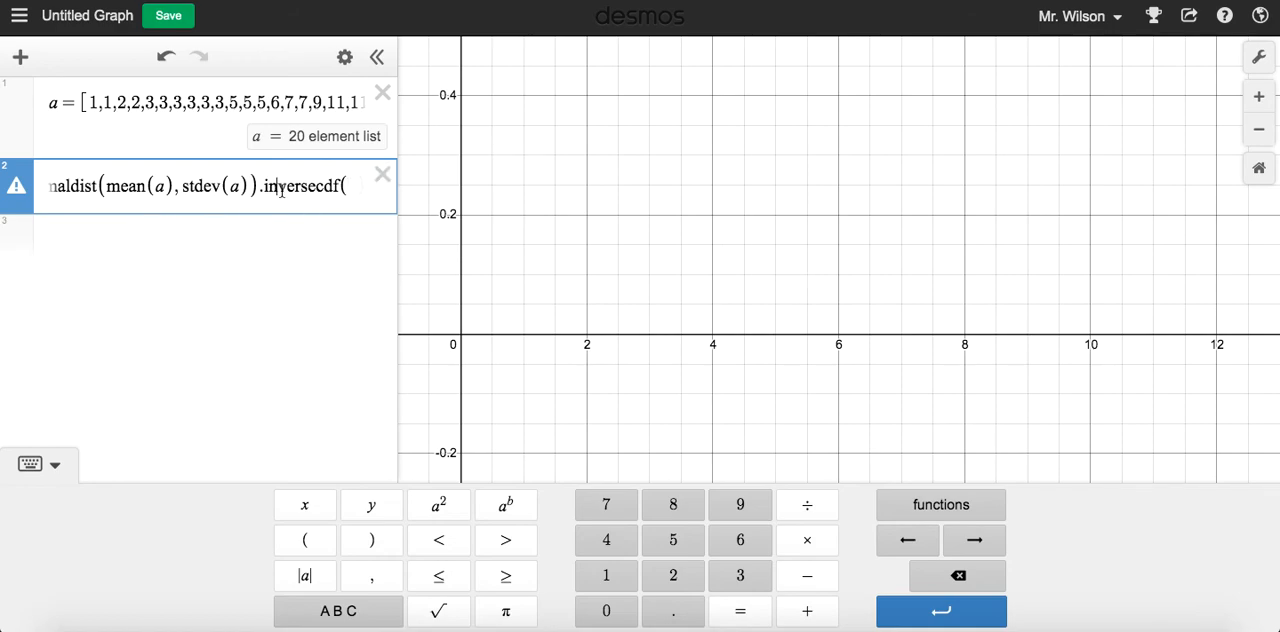
Copy normaldist(mean(a), stdev(a)) from the inverse CDF expression into a new expression line below it
drag(258, 186, 36, 186)
key(ctrl+c)
click(123, 240)
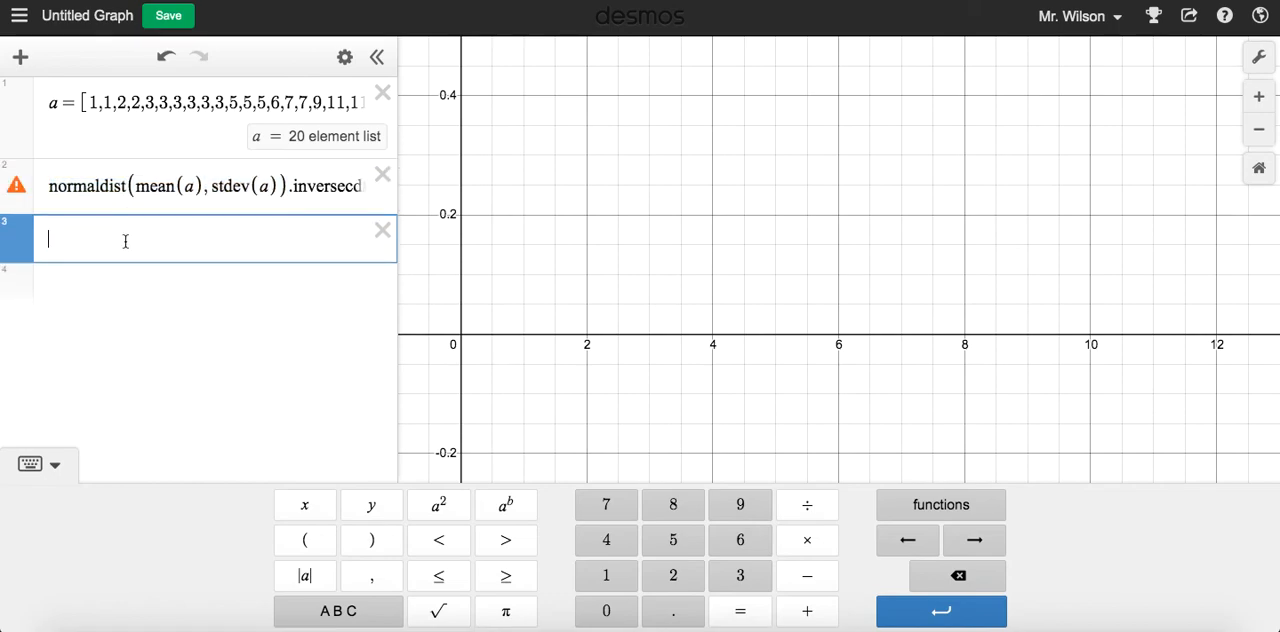
key(ctrl+v)
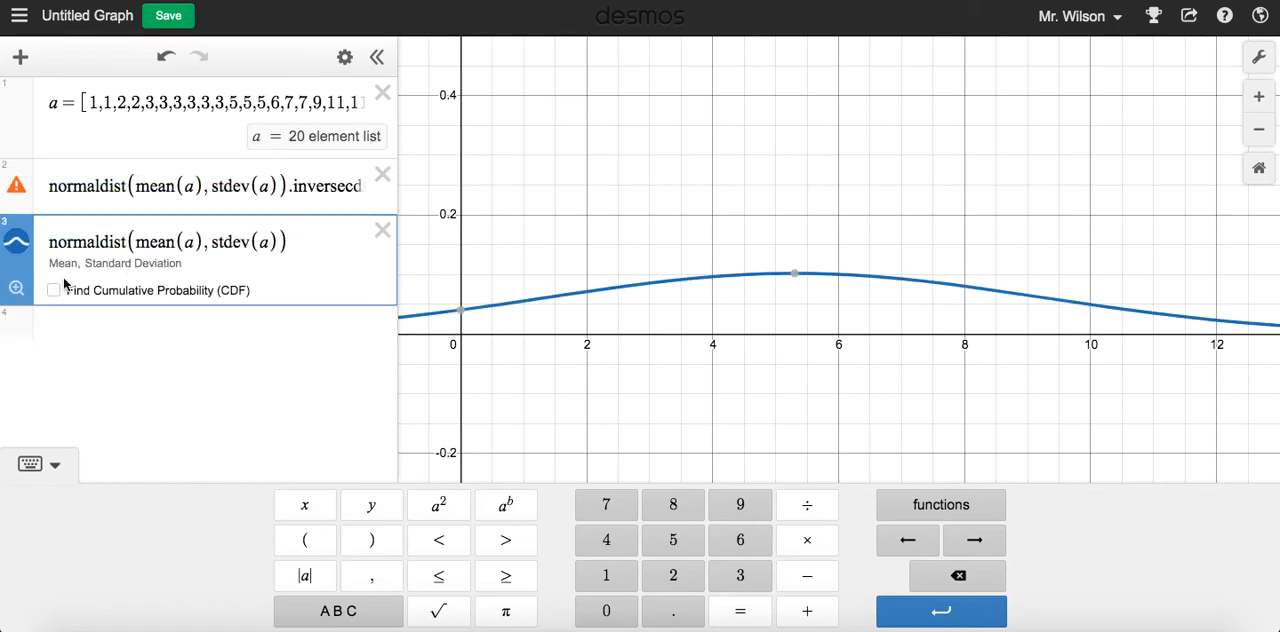
Find the cumulative probability of the copied normal distribution with a maximum of 7
click(56, 292)
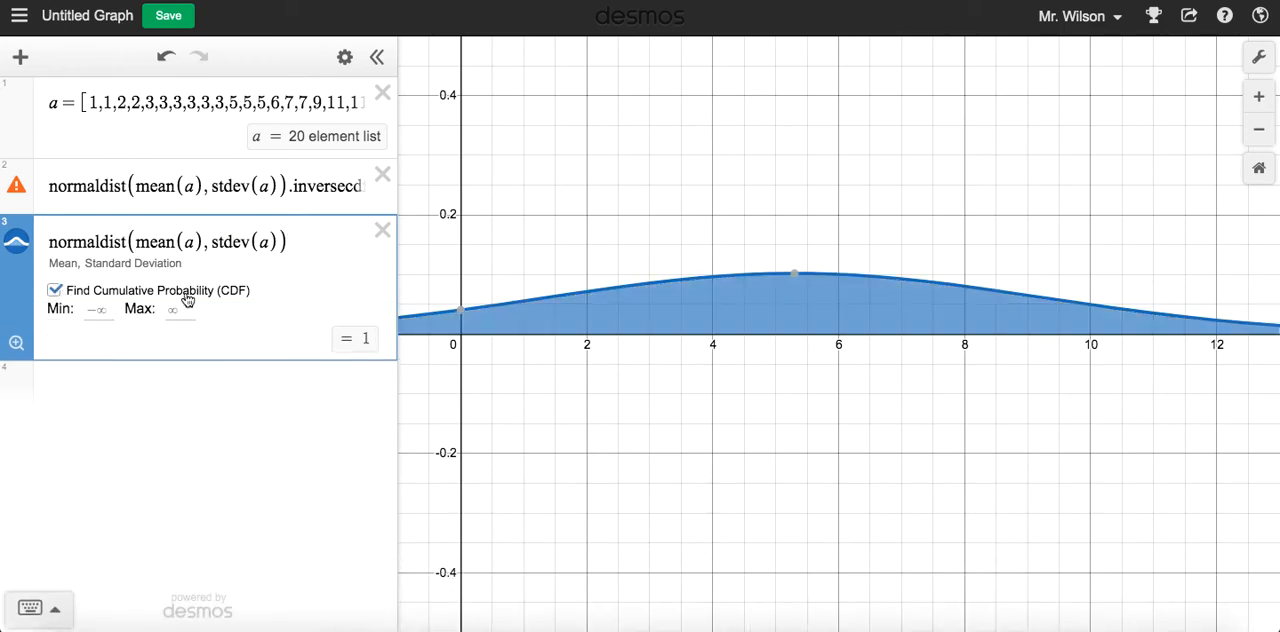
click(181, 309)
text(7)
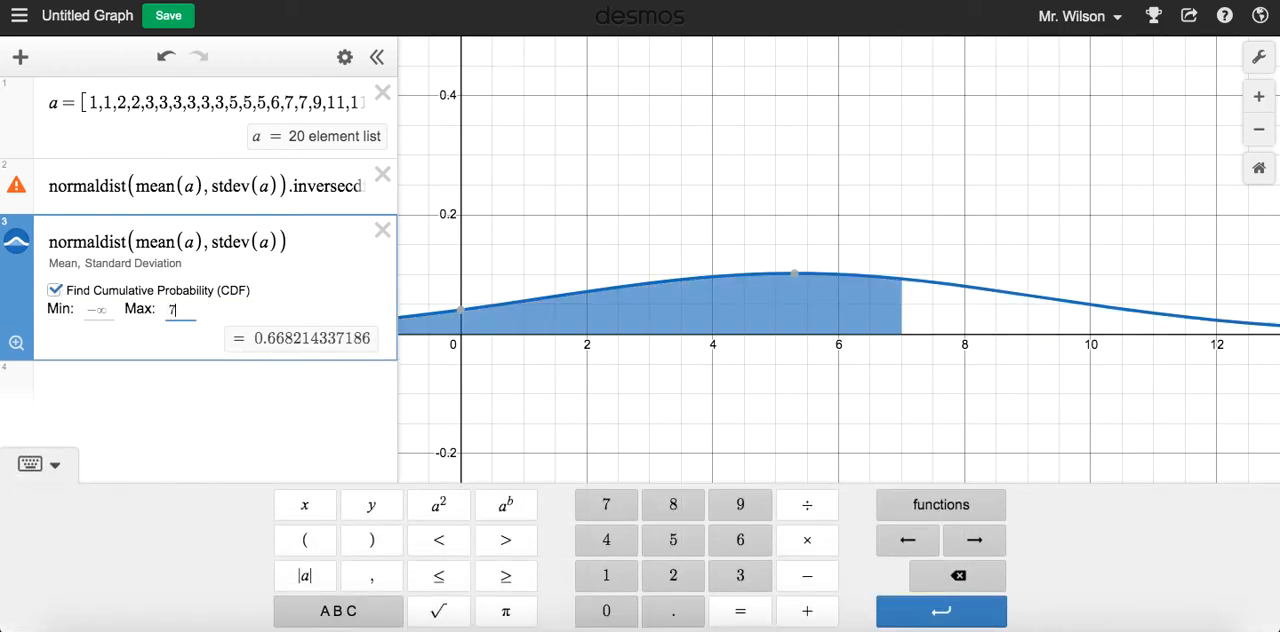
click(872, 380)
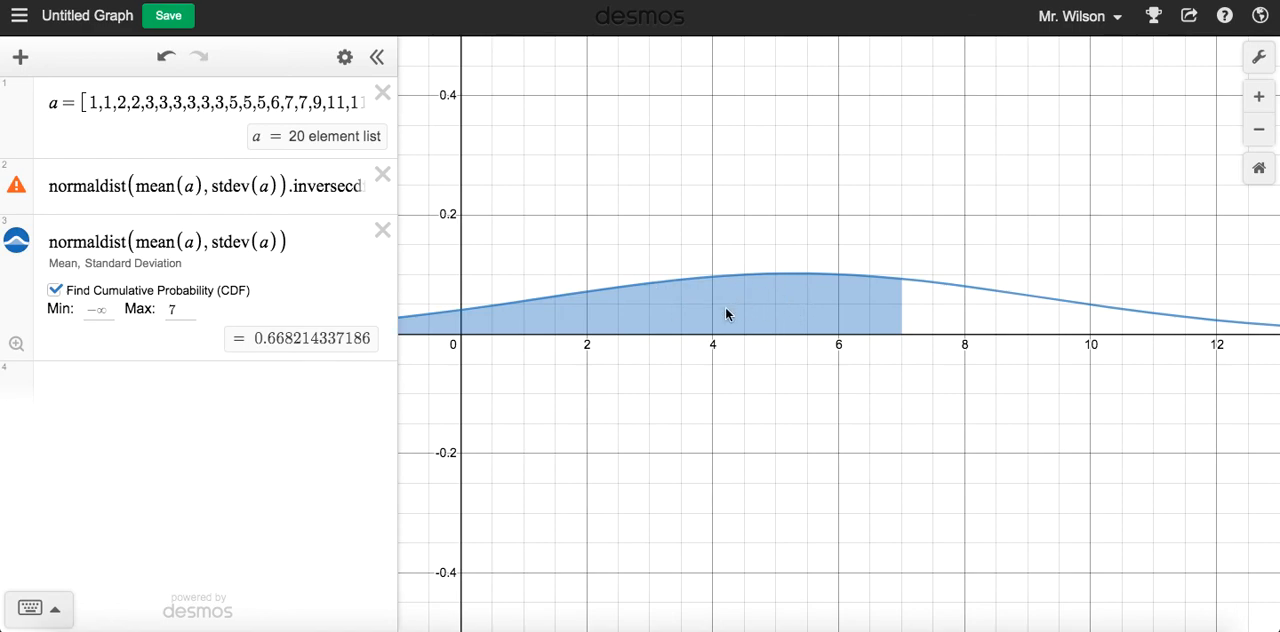
Complete the inversecdf function with 0.6682, the cumulative probability rounded to four decimals, as its argument
click(320, 186)
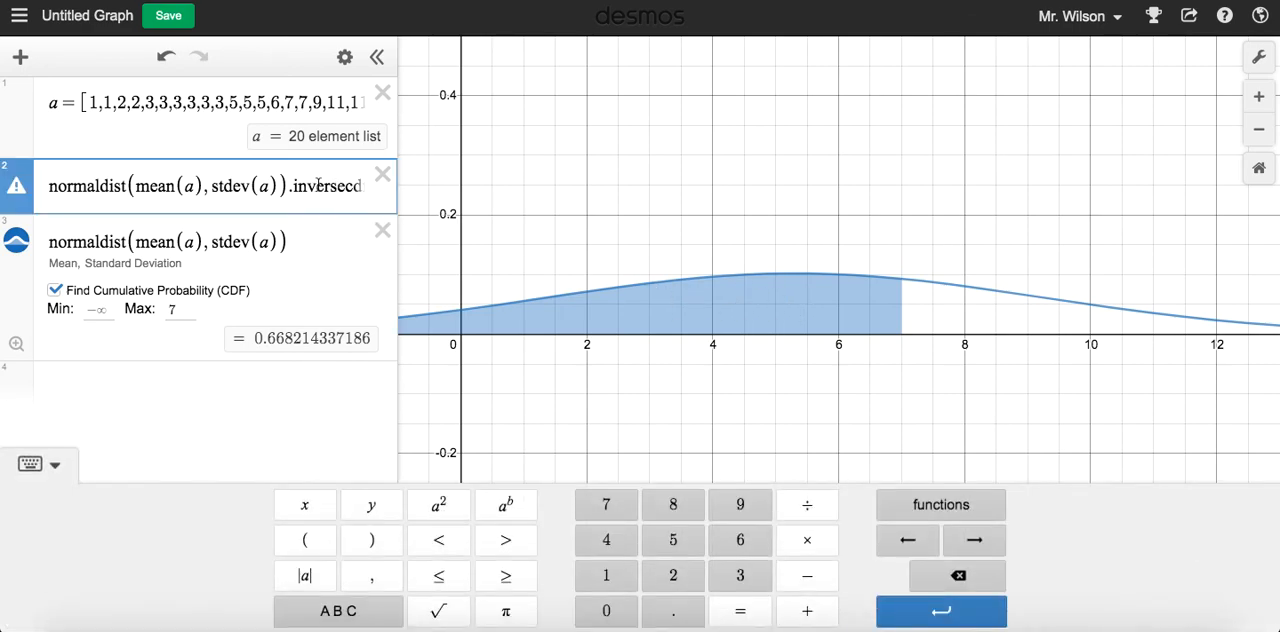
text(f()
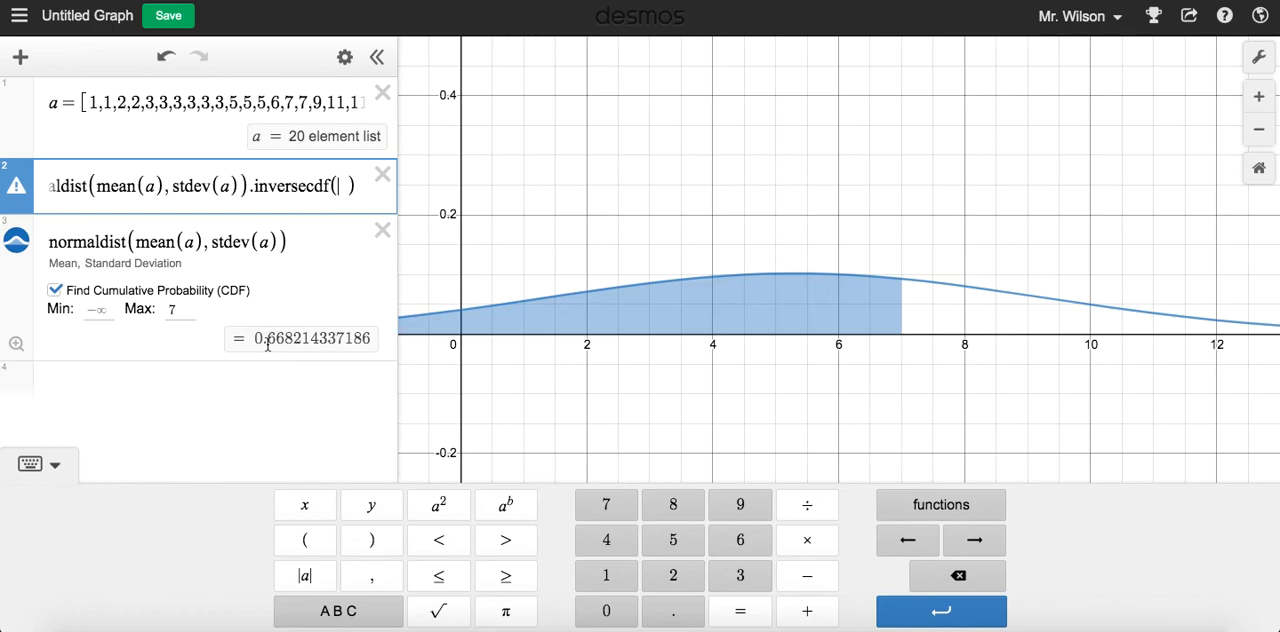
drag(256, 339, 303, 338)
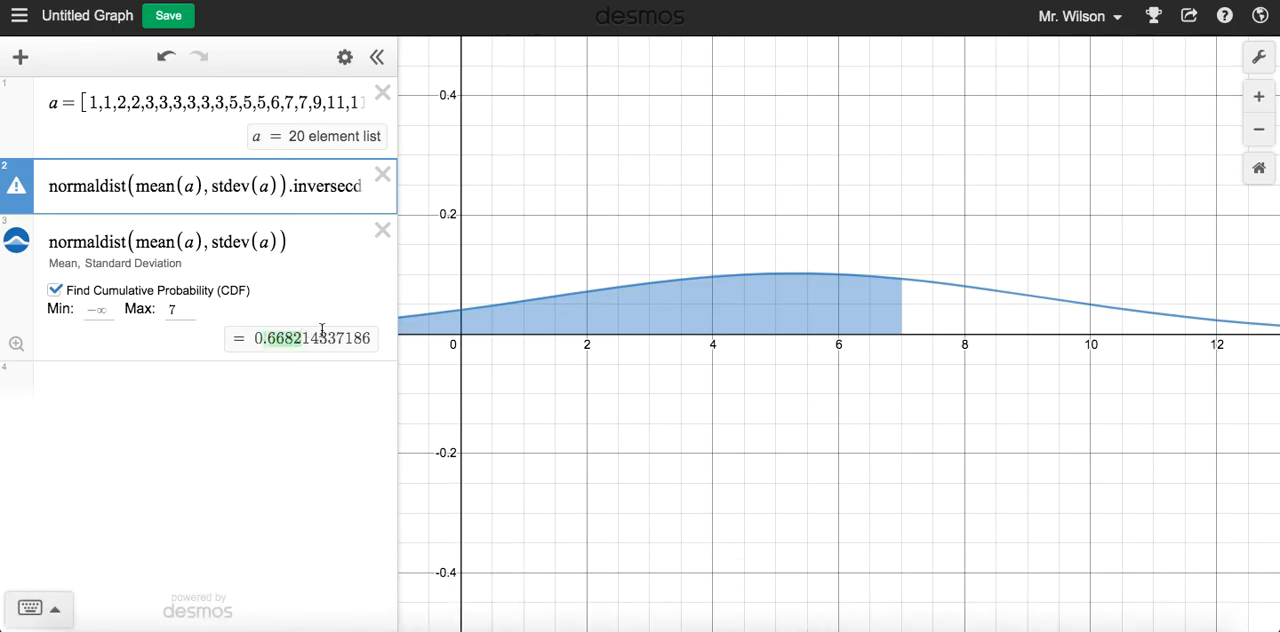
click(298, 340)
click(313, 210)
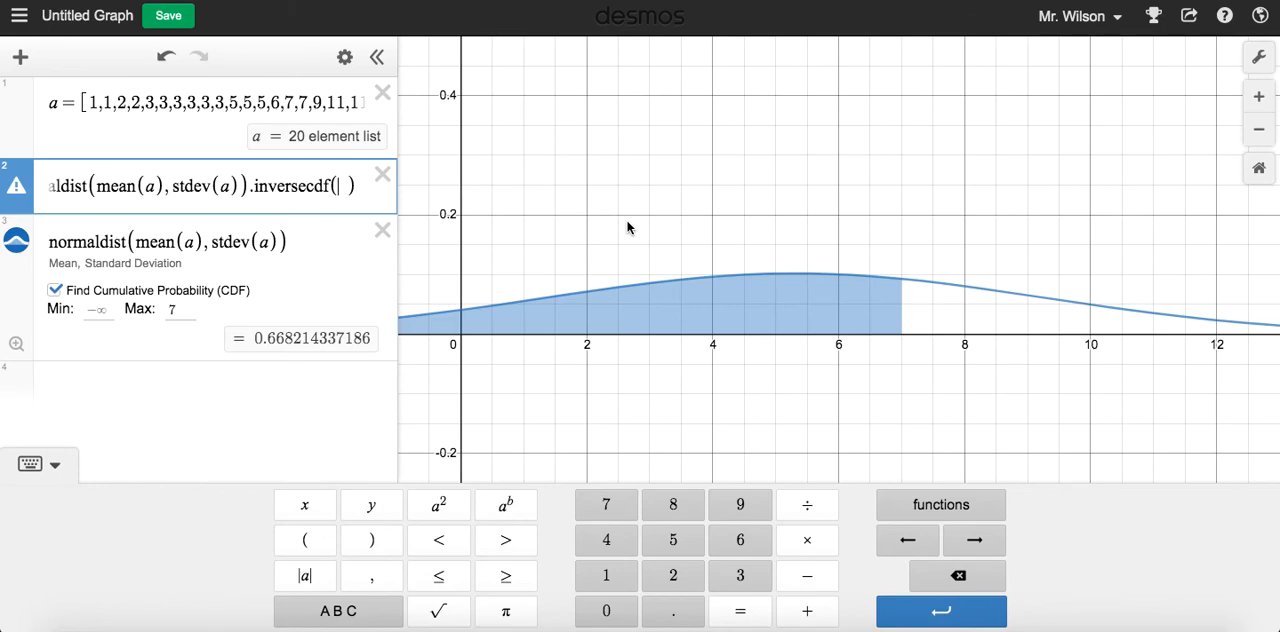
text(0.)
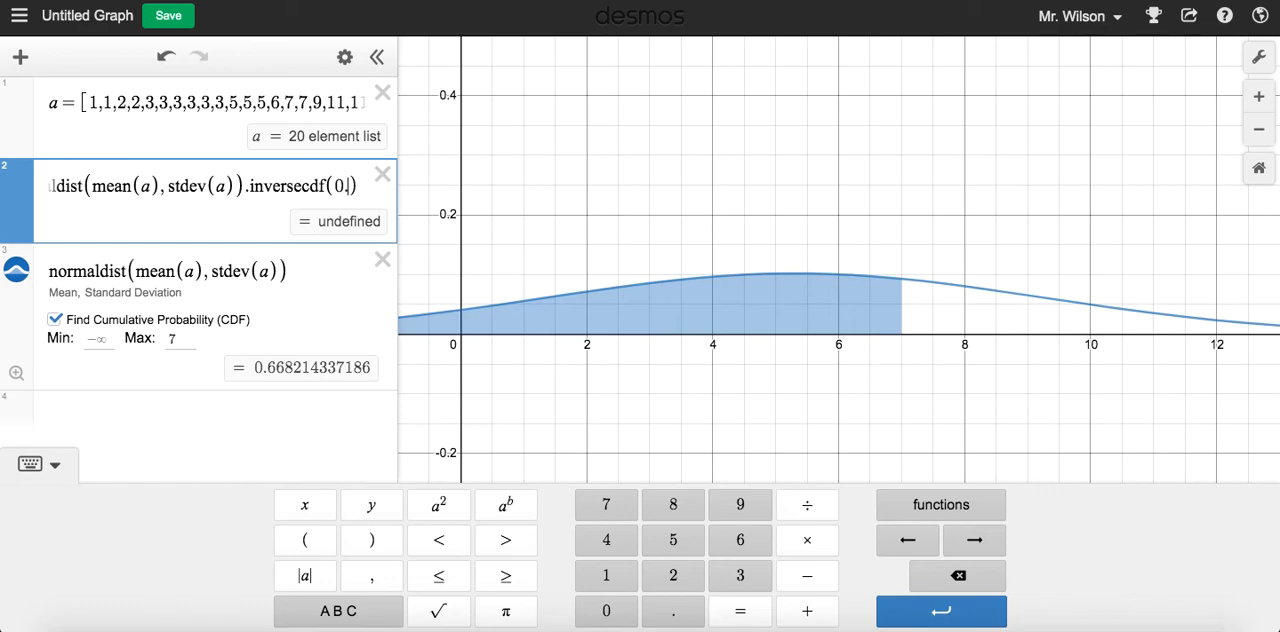
text(6682)
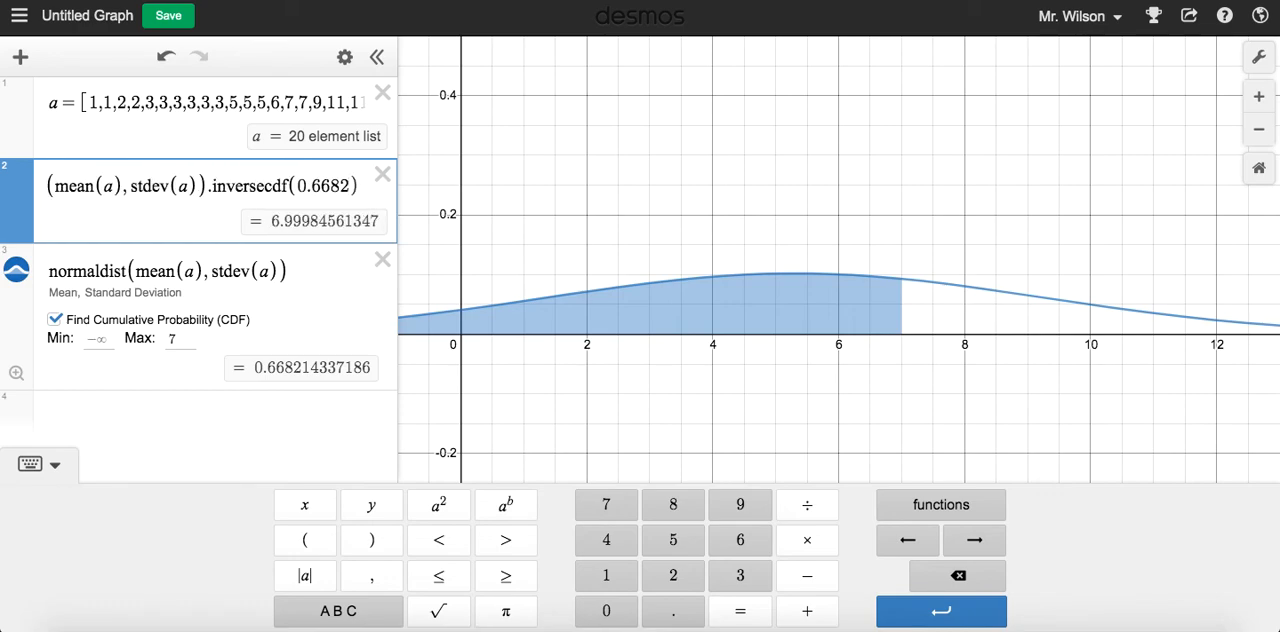
Check the inverse CDF result against the maximum of 7, and change the inversecdf argument to 0.95
drag(270, 221, 323, 221)
click(328, 188)
key(Right)
key(Right)
key(Right)
key(Right)
key(Right)
key(Right)
key(Right)
key(Right)
key(Right)
key(Right)
key(Right)
key(Right)
key(Right)
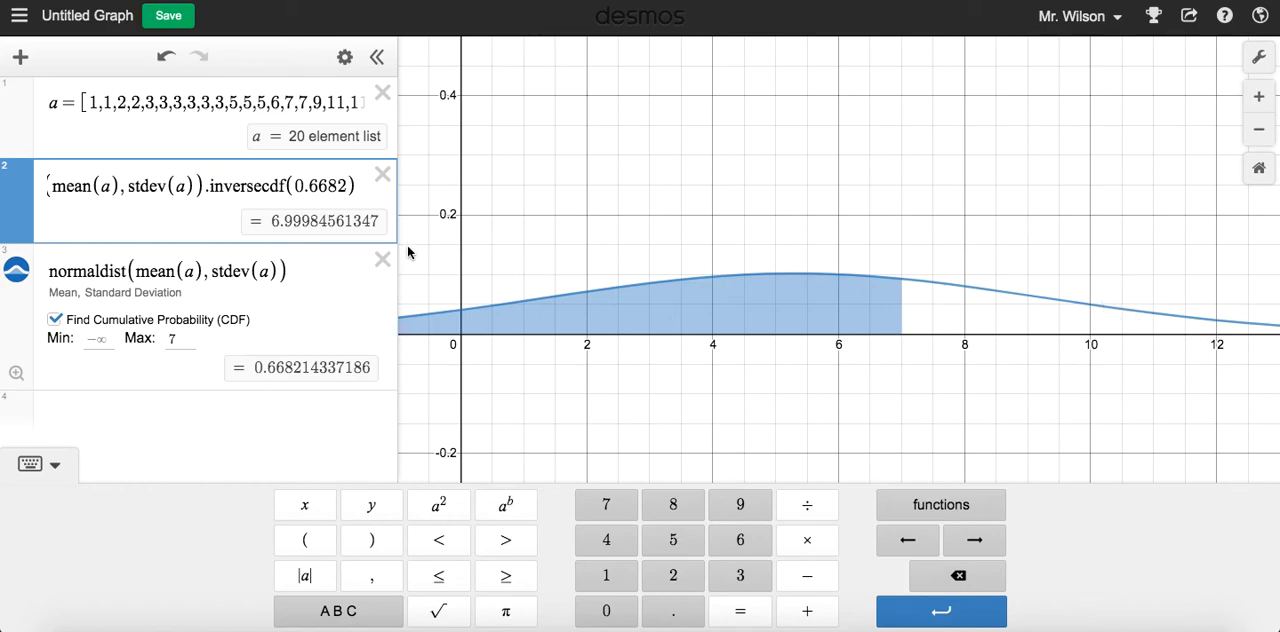
drag(348, 186, 312, 185)
text(95)
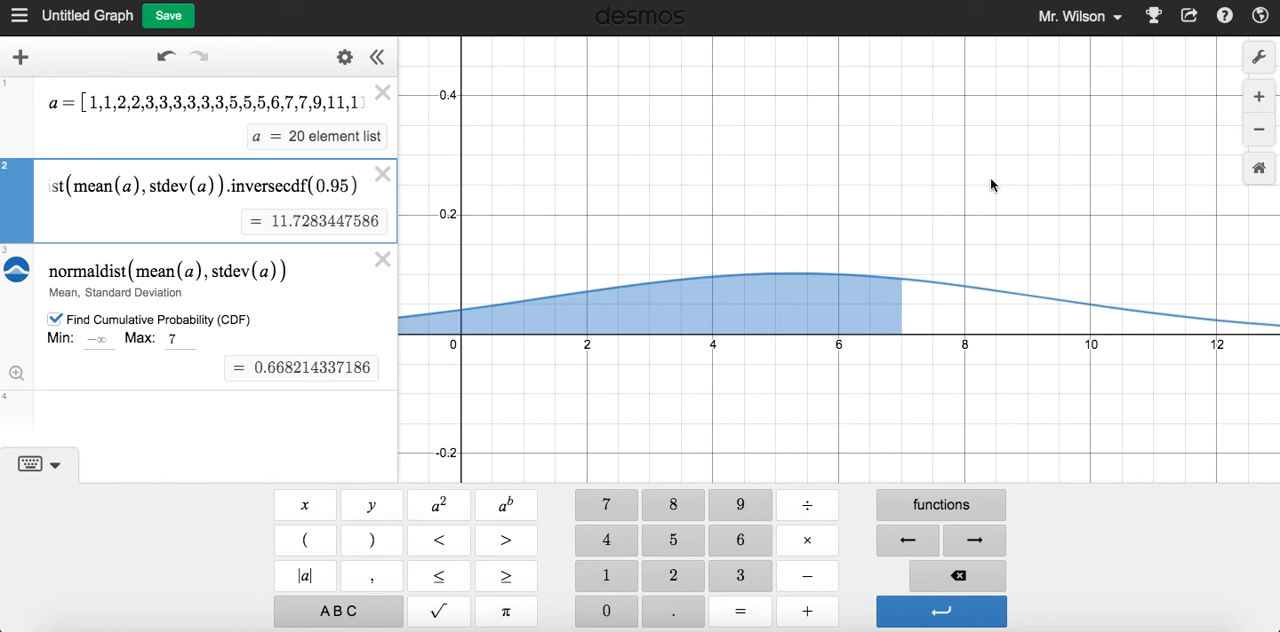
Add a t-distribution with 15 degrees of freedom on a new line and bring its whole curve into view
click(172, 416)
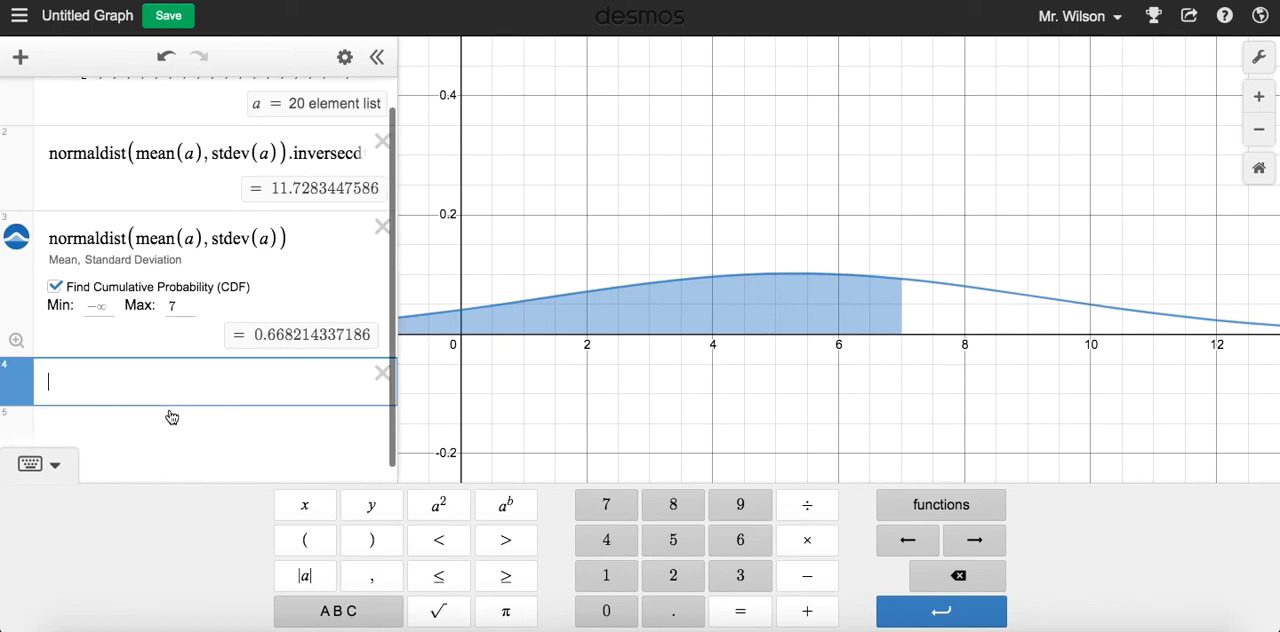
click(936, 510)
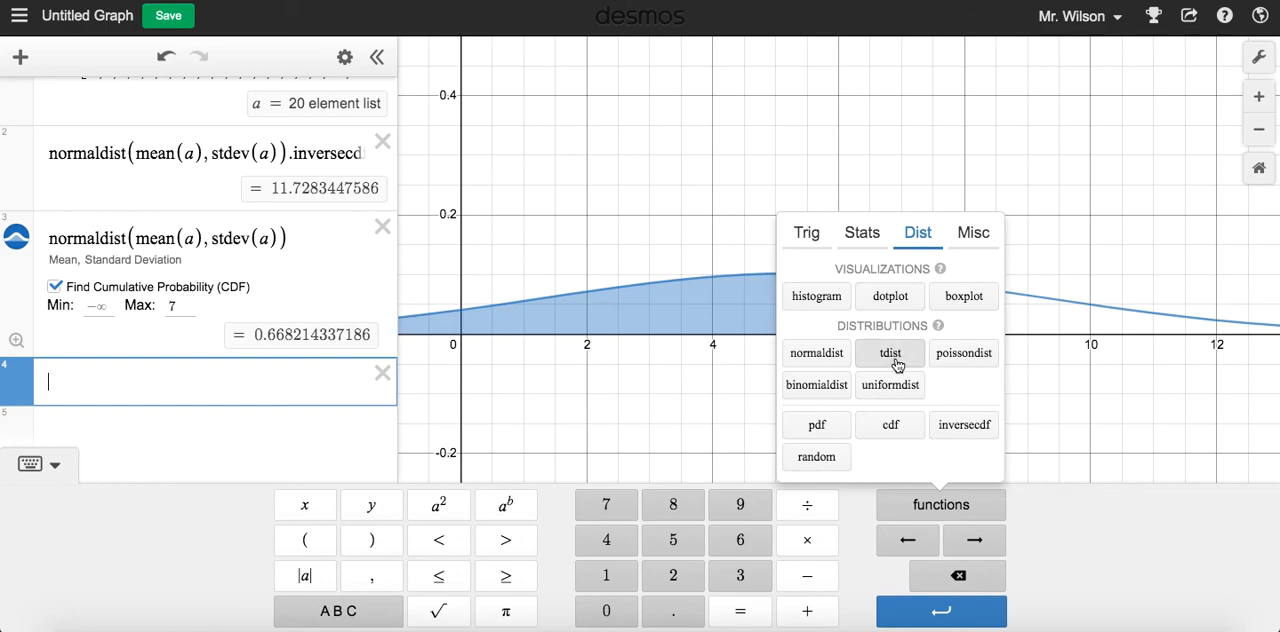
click(893, 364)
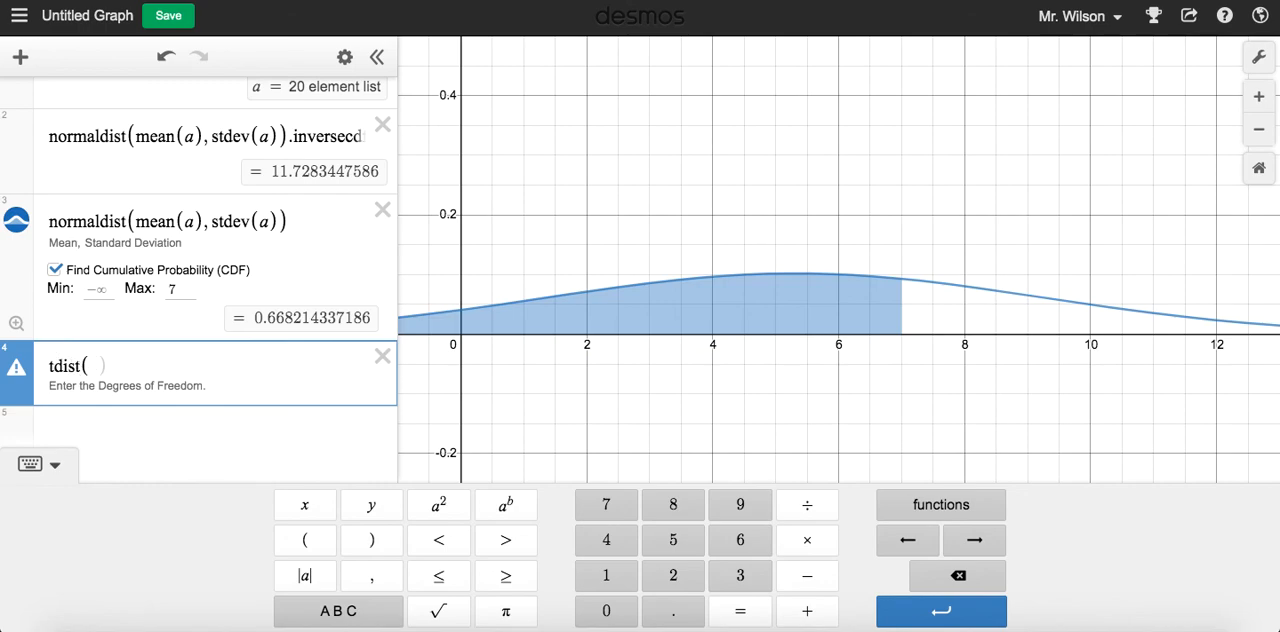
text(15)
key(Right)
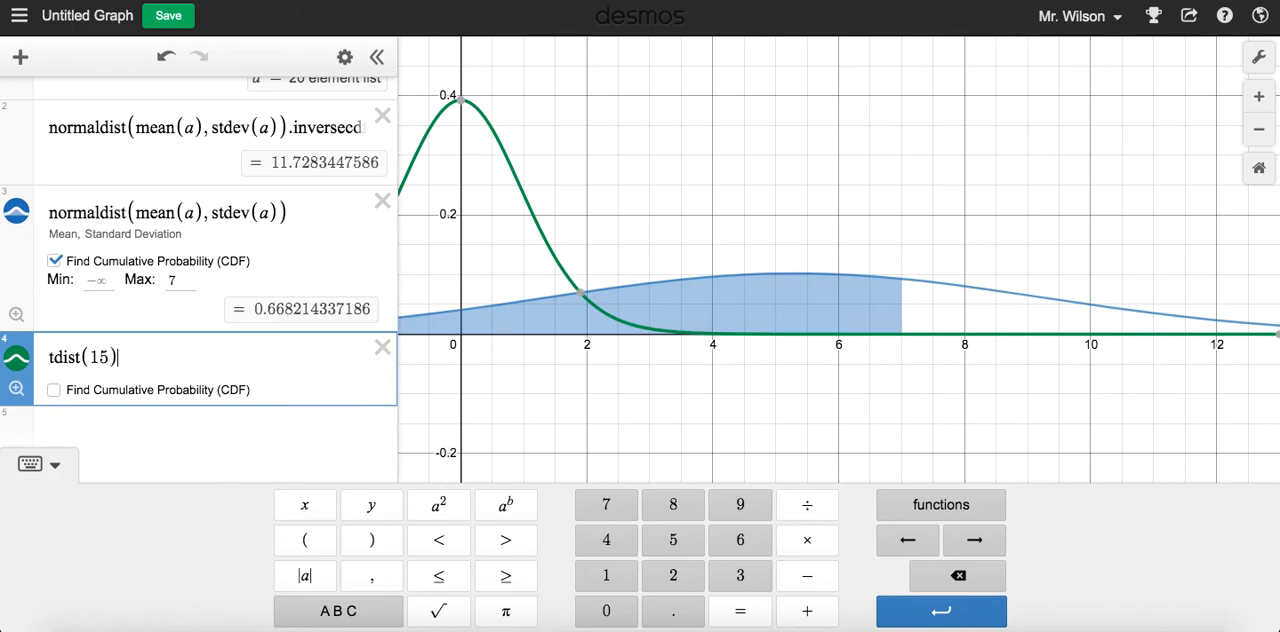
drag(543, 197, 846, 261)
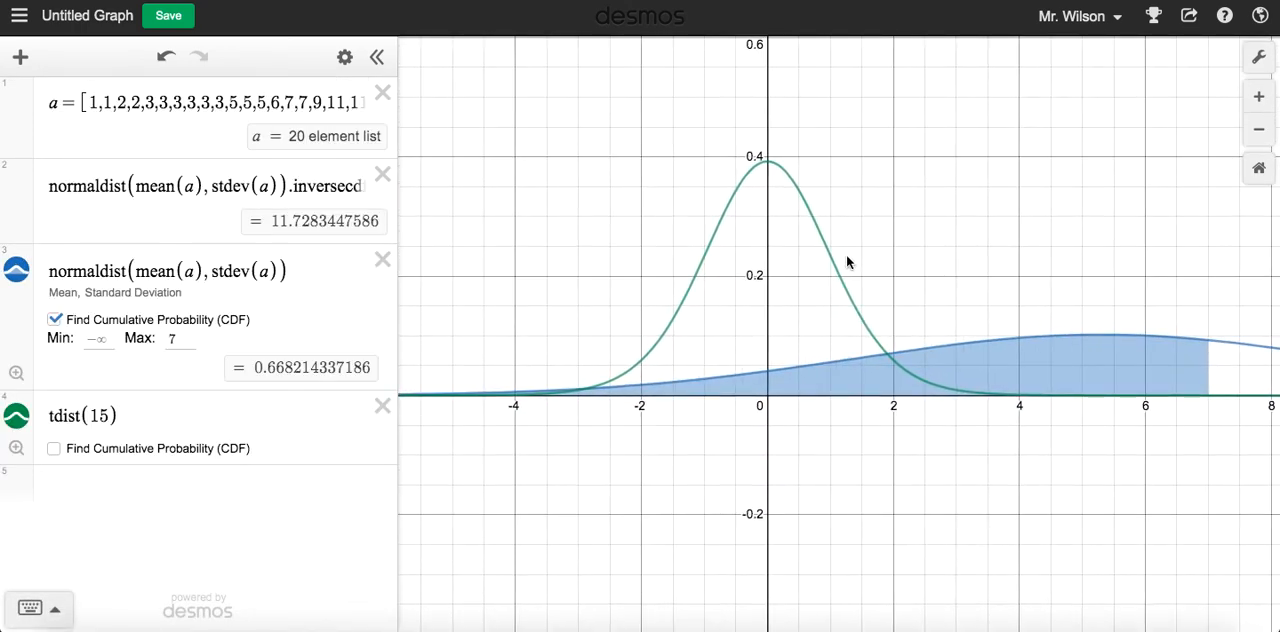
click(698, 266)
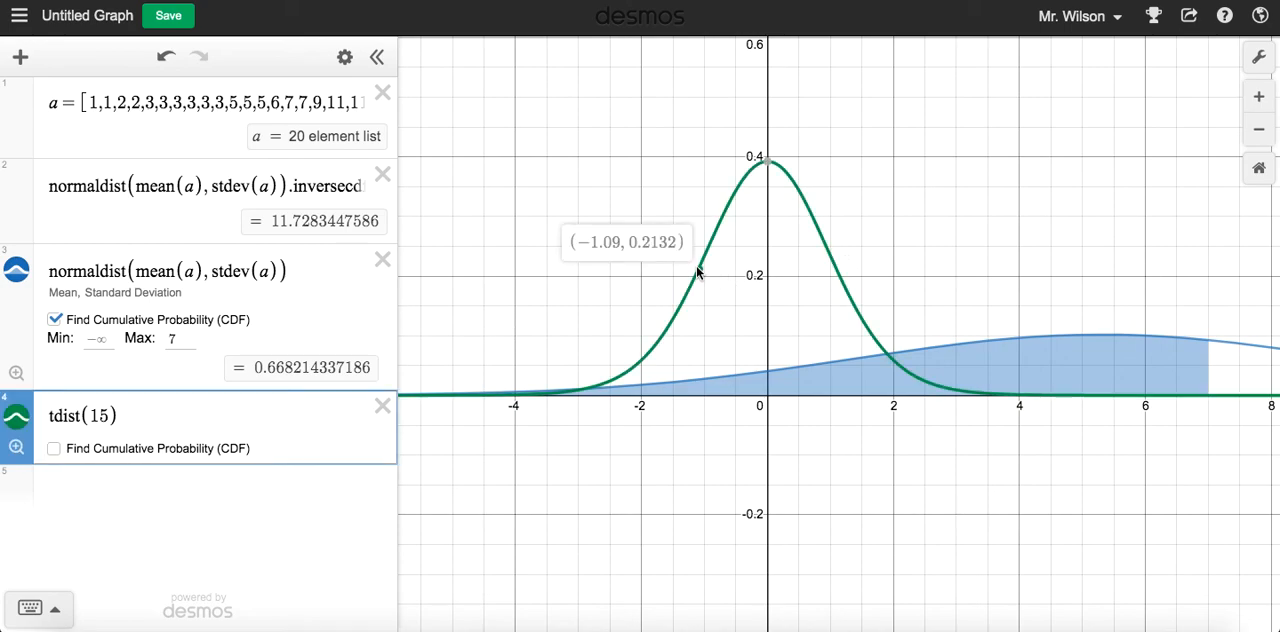
Try 12, 5, 2, 1 and 10000 degrees of freedom in the t-distribution to compare the curve's shape
click(108, 420)
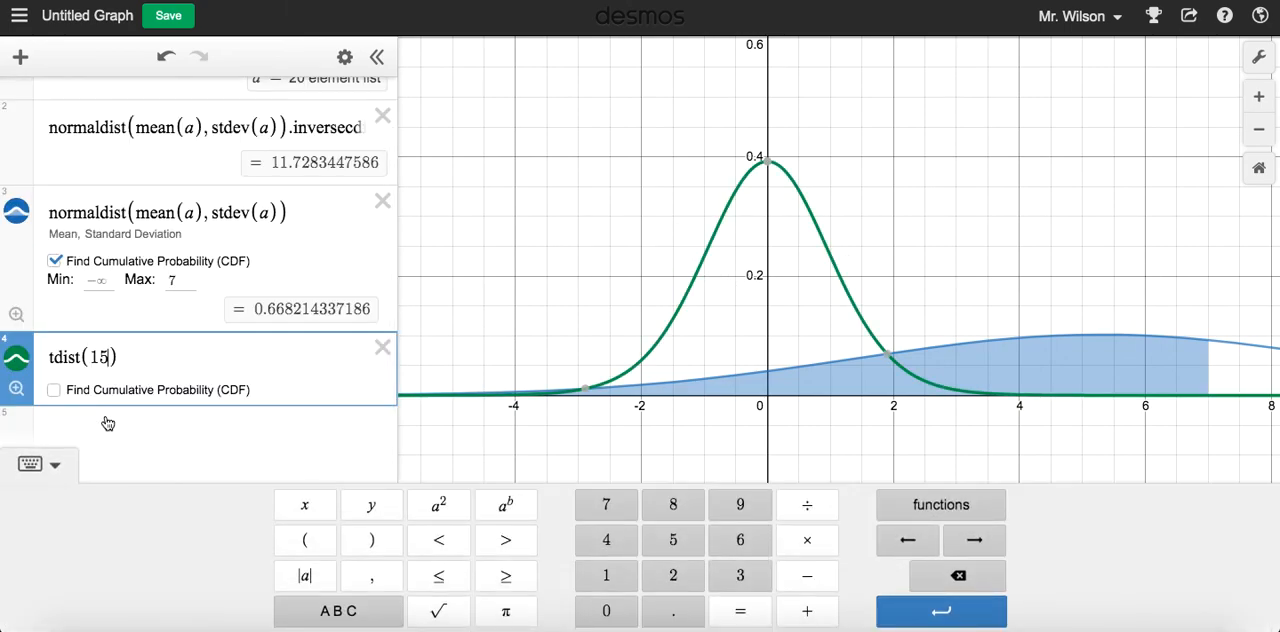
click(108, 357)
key(BackSpace)
text(3)
key(BackSpace)
text(2)
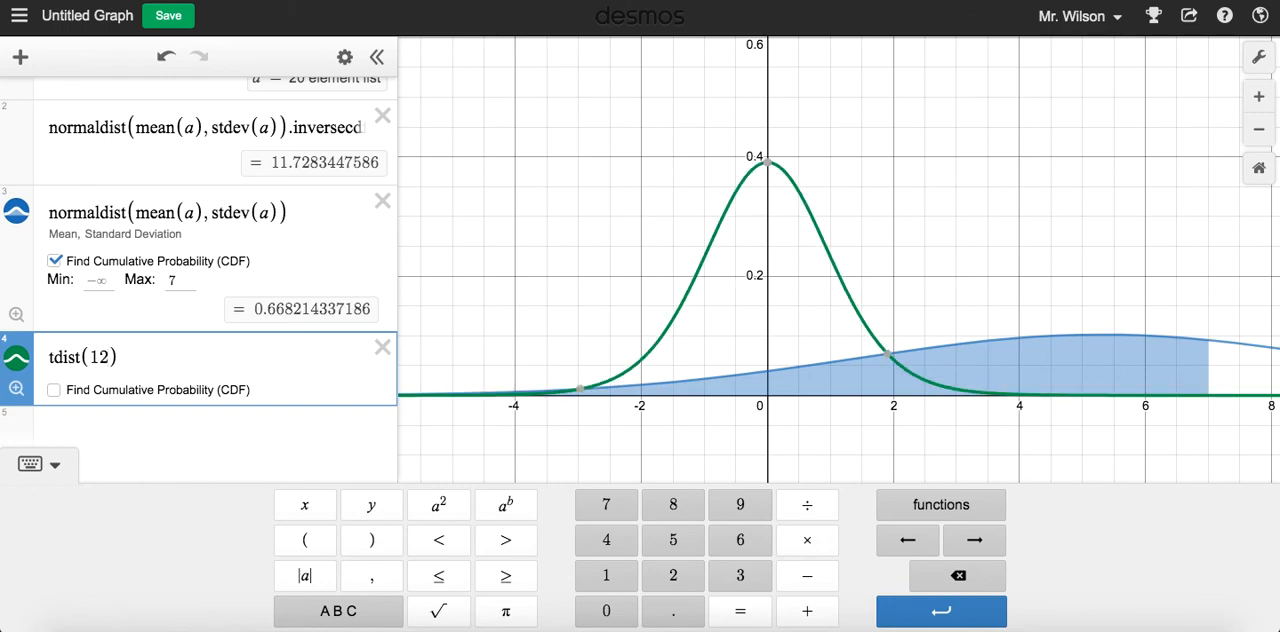
key(BackSpace)
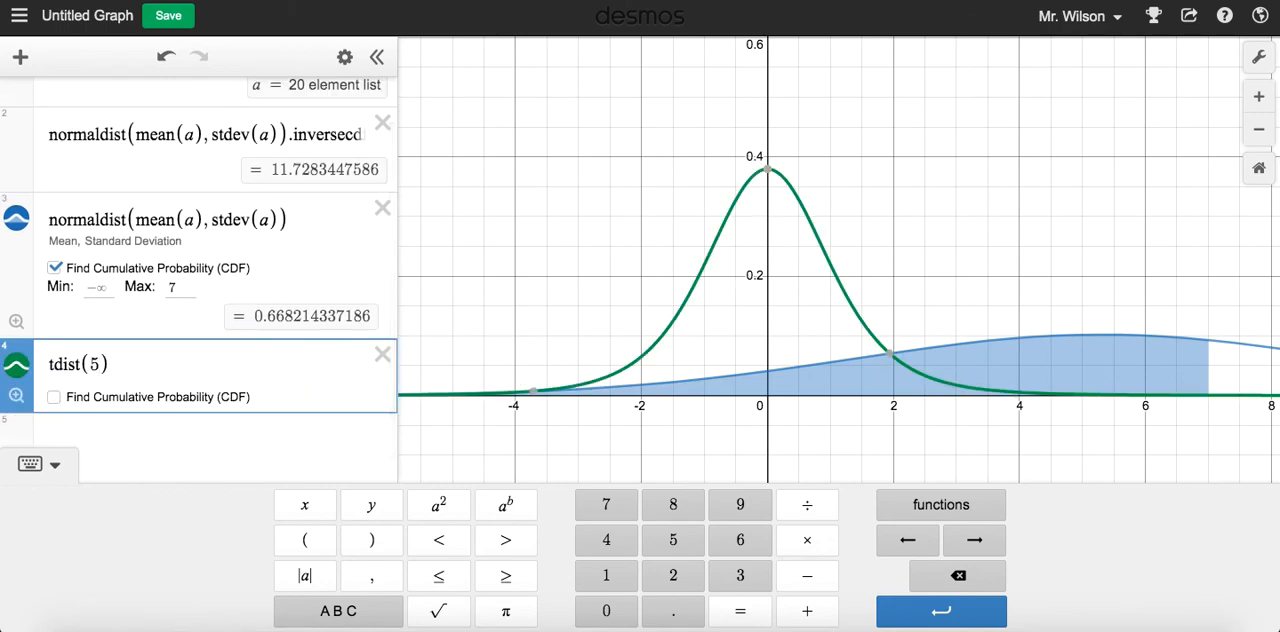
key(BackSpace)
text(2)
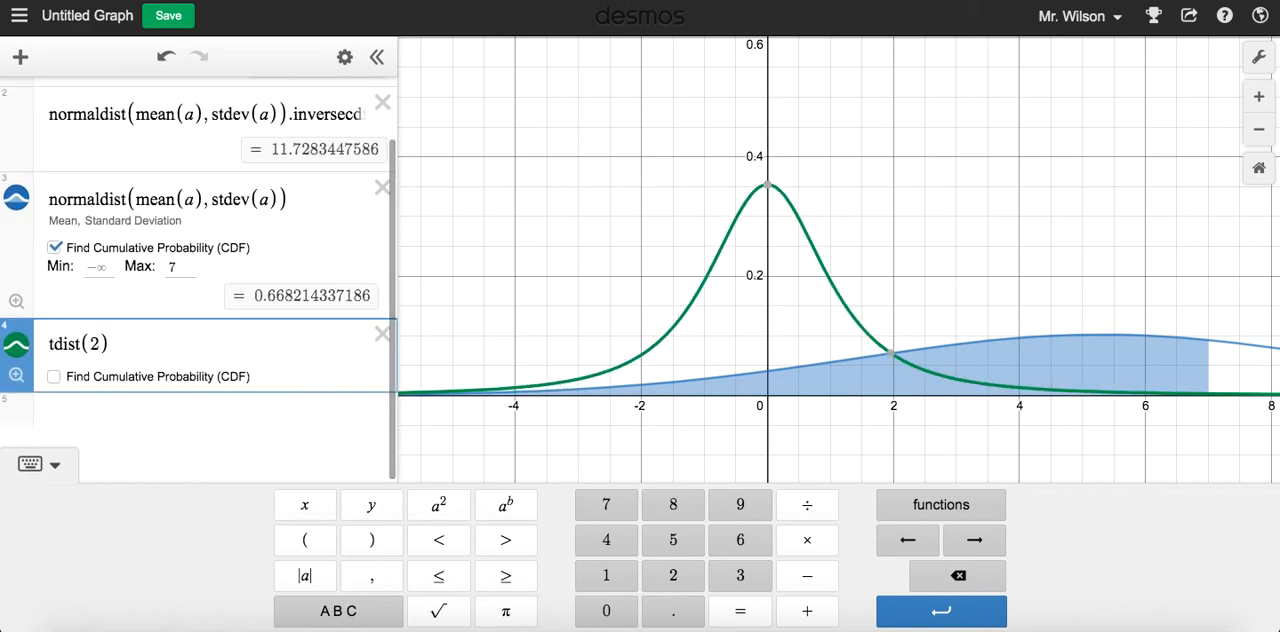
key(BackSpace)
text(1)
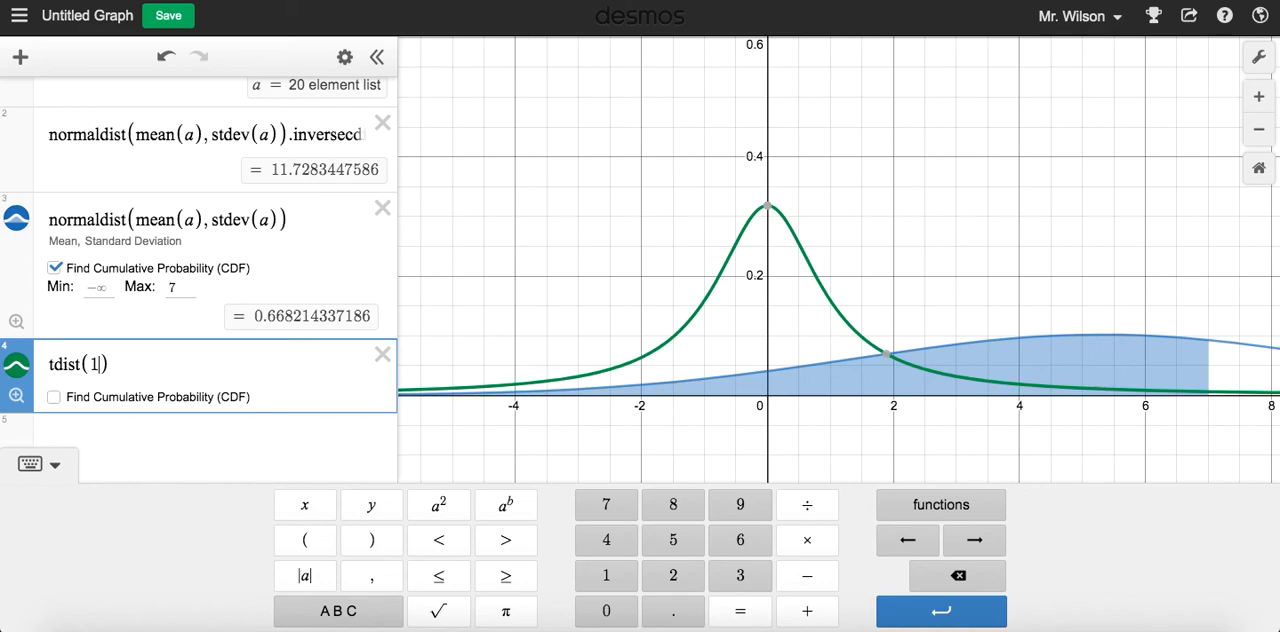
text(000)
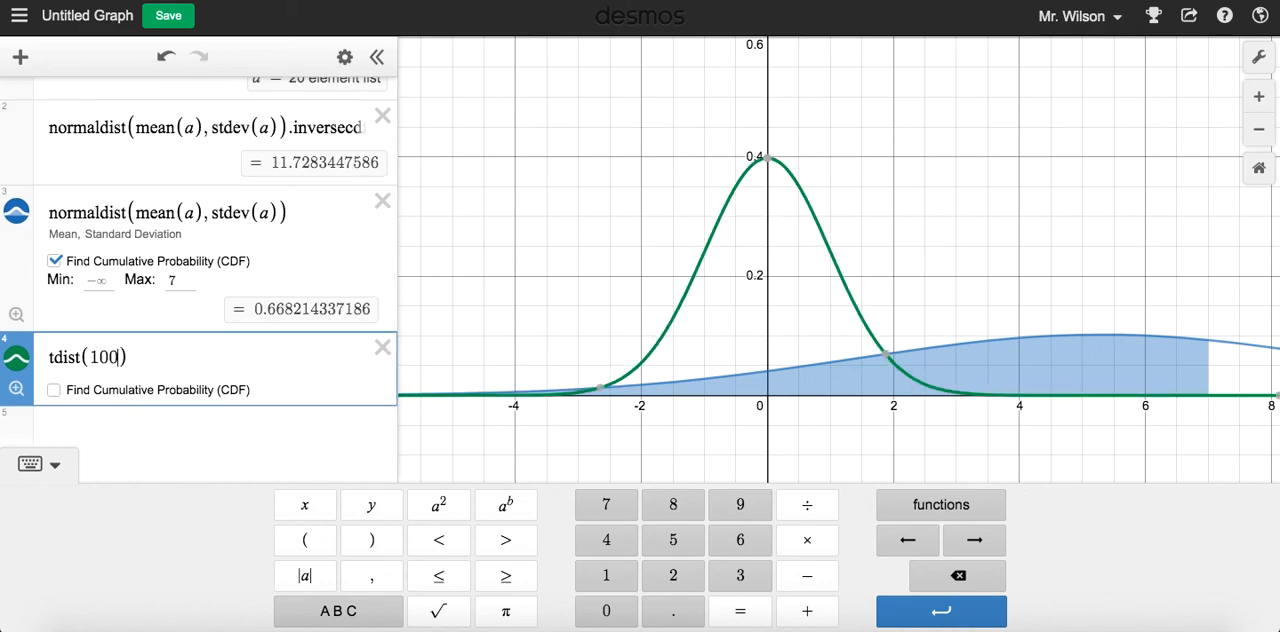
text(0)
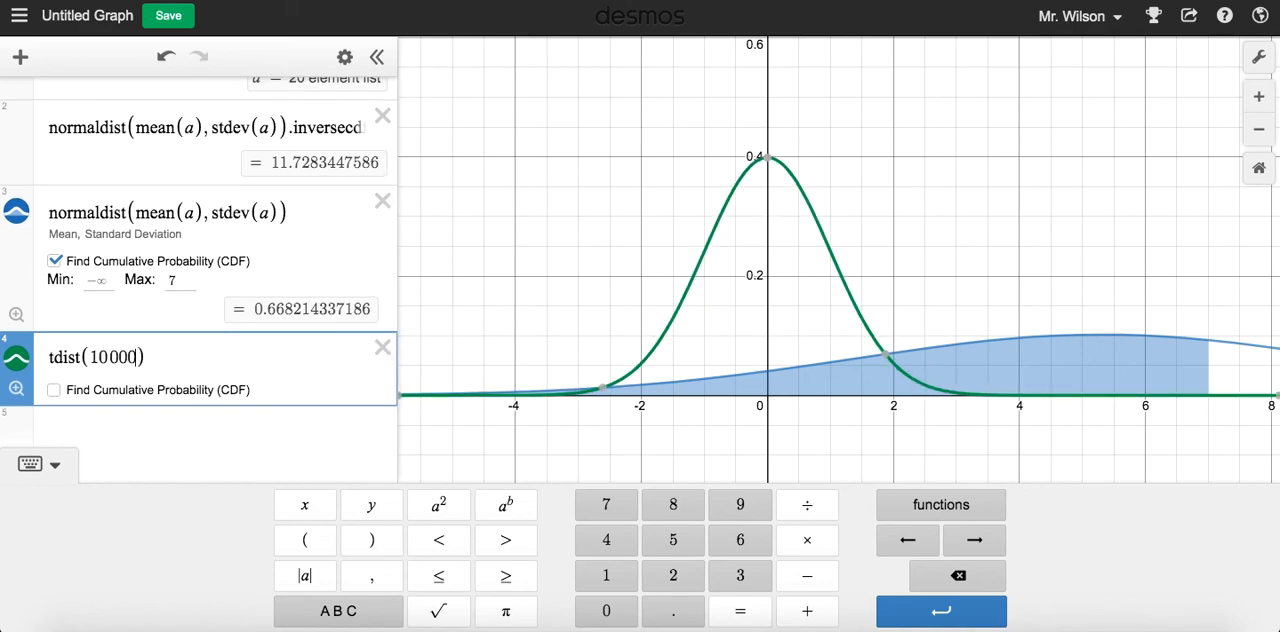
Set the t-distribution's degrees of freedom to 10
key(BackSpace)
key(BackSpace)
key(BackSpace)
key(BackSpace)
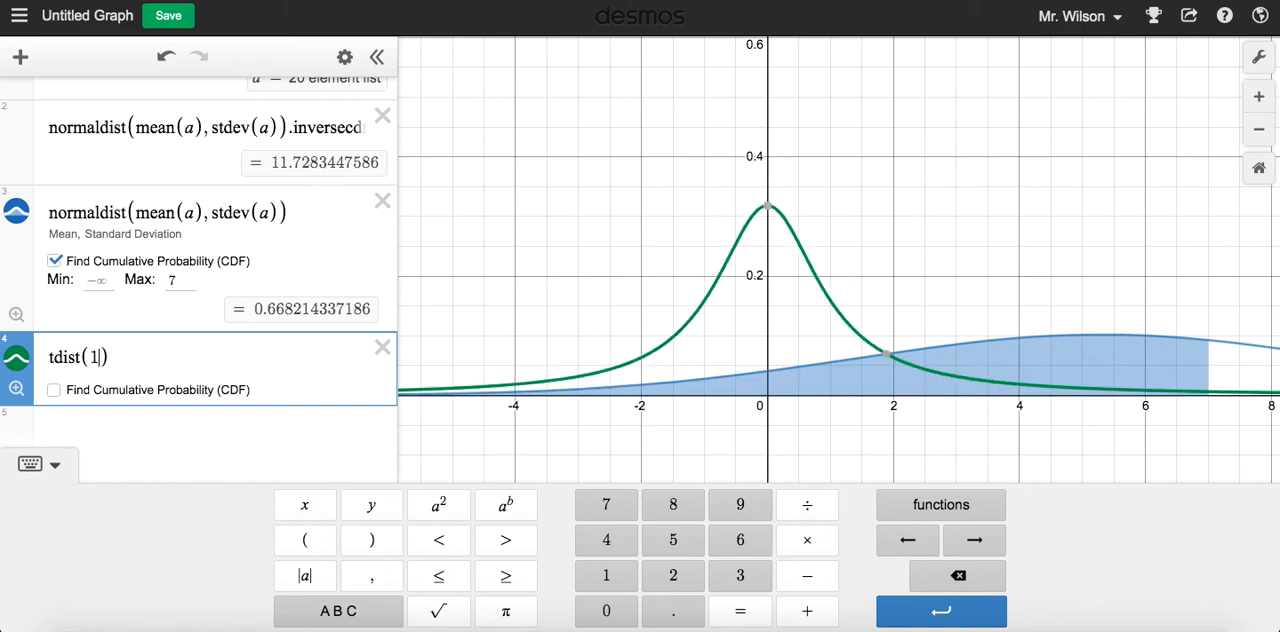
text(0)
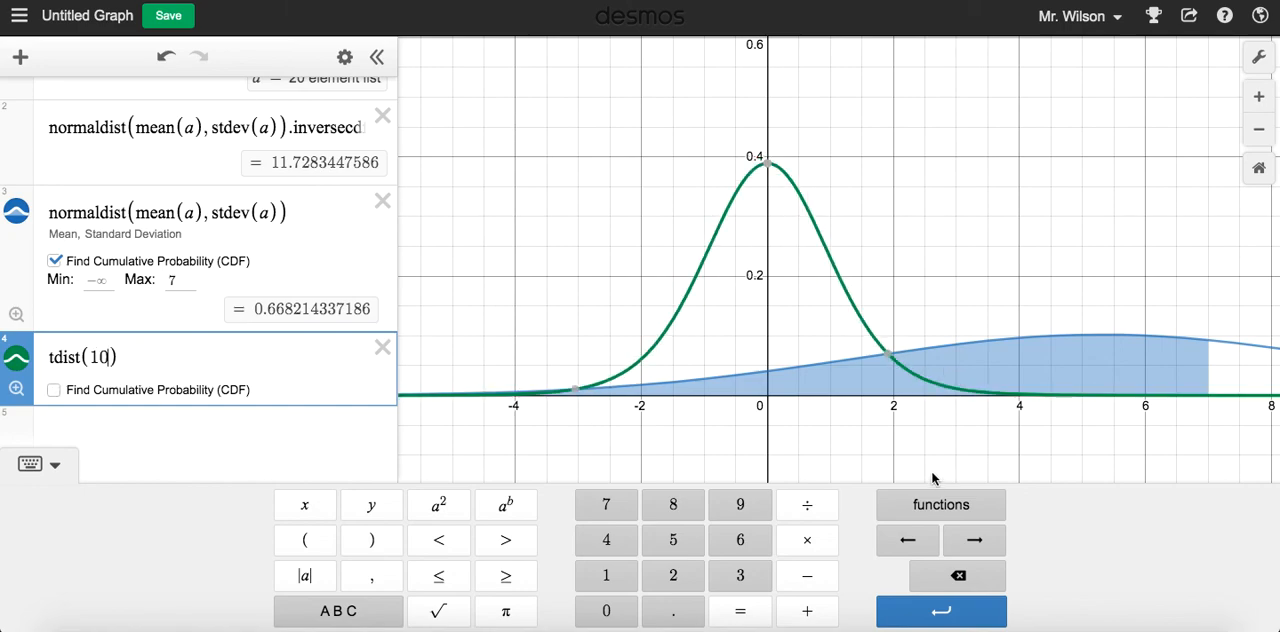
Turn on Find Cumulative Probability (CDF) for tdist(10) and place the cursor at the end of its expression
click(53, 390)
click(53, 448)
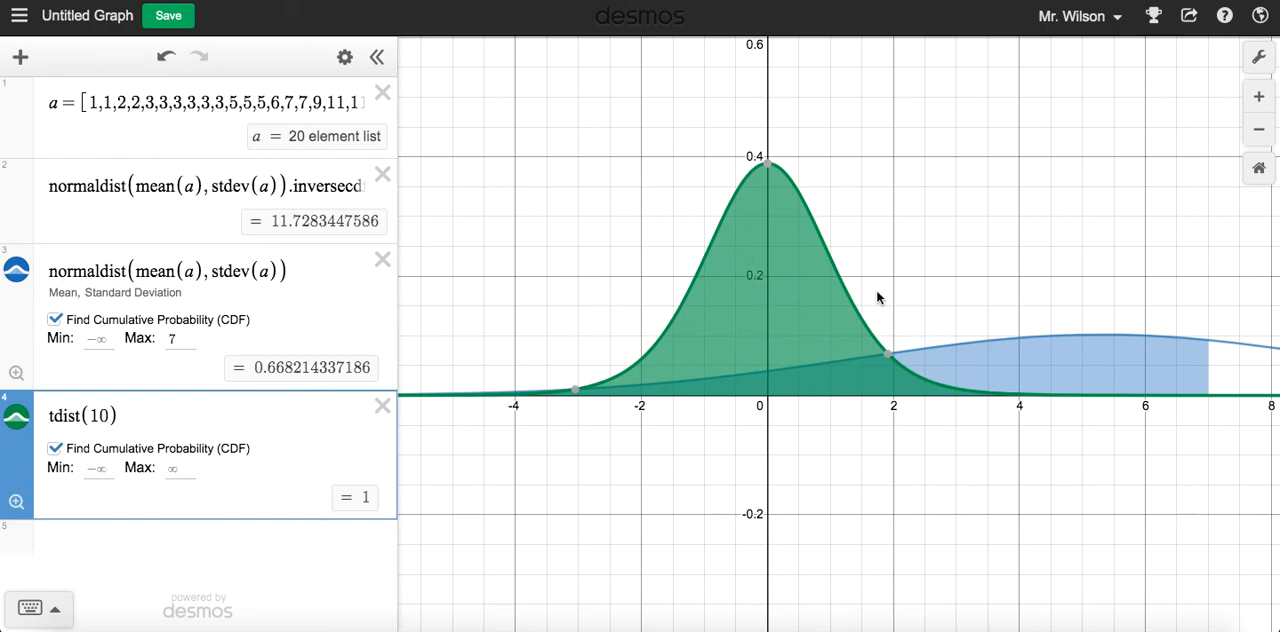
click(107, 414)
click(171, 300)
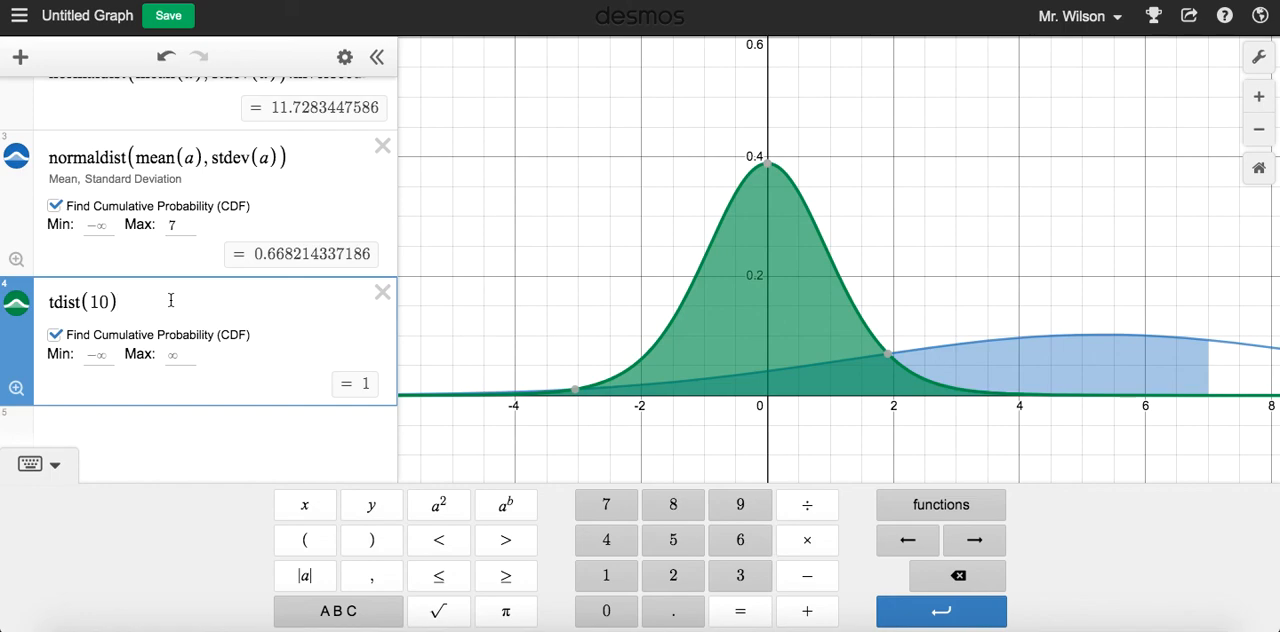
Extend the tdist(10) expression with .inversecdf(0.95) to find the t-value for a cumulative probability of 0.95
text(.inv)
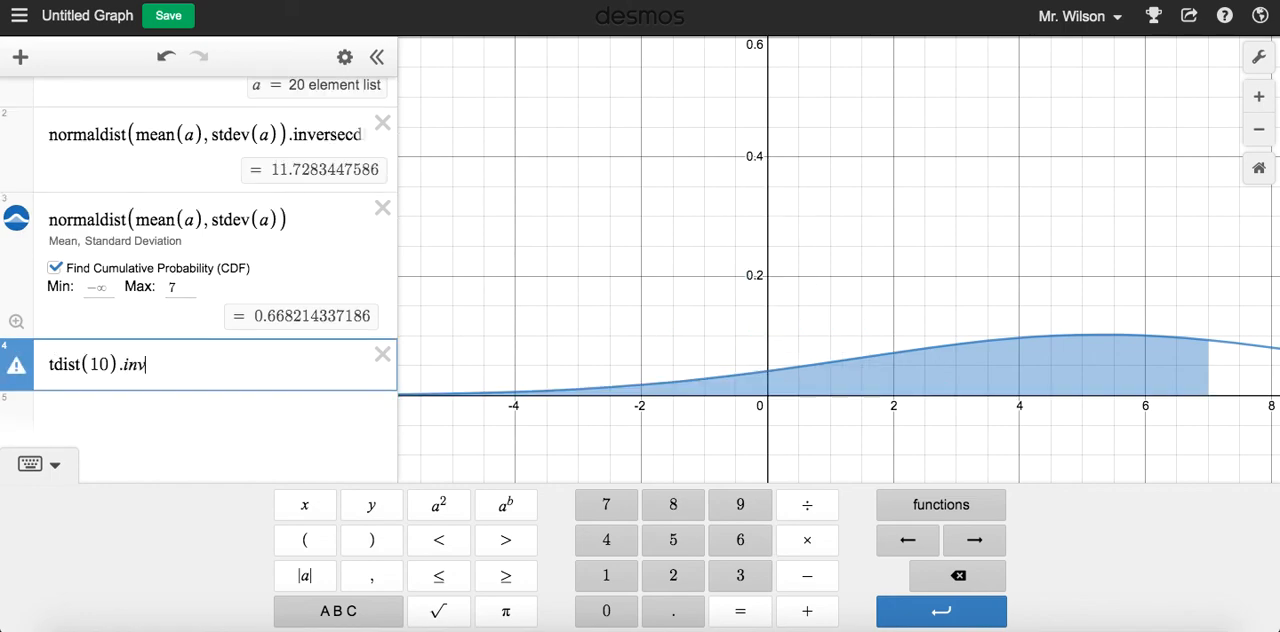
text(ersecdf()
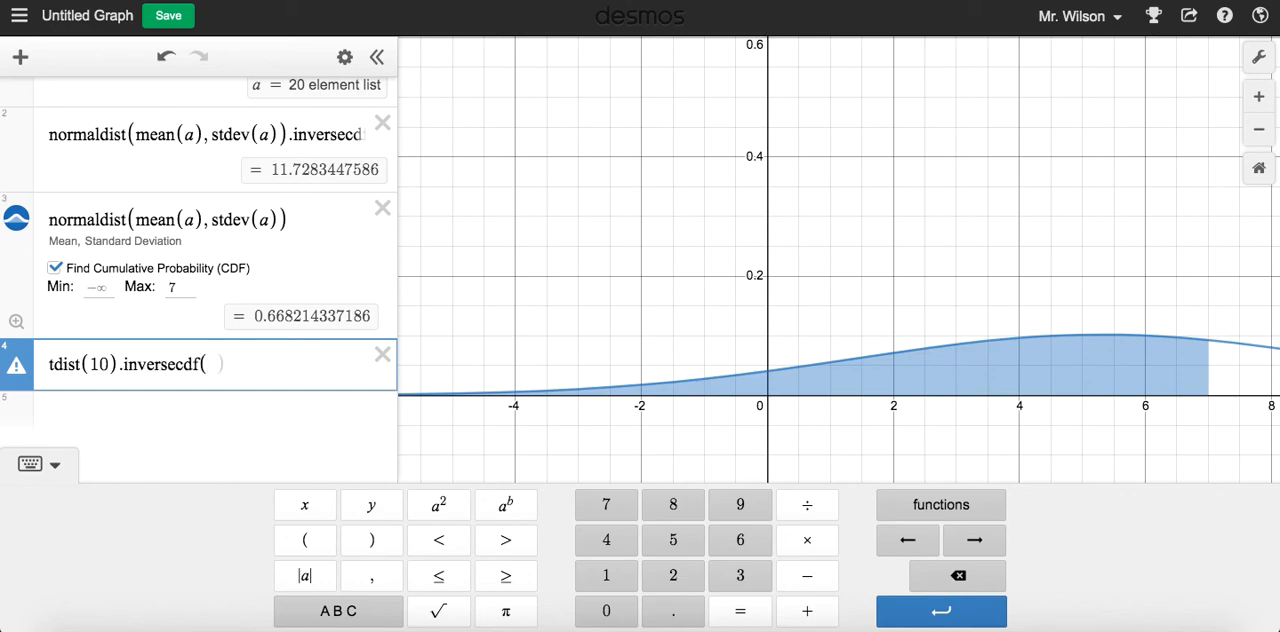
text(0.95))
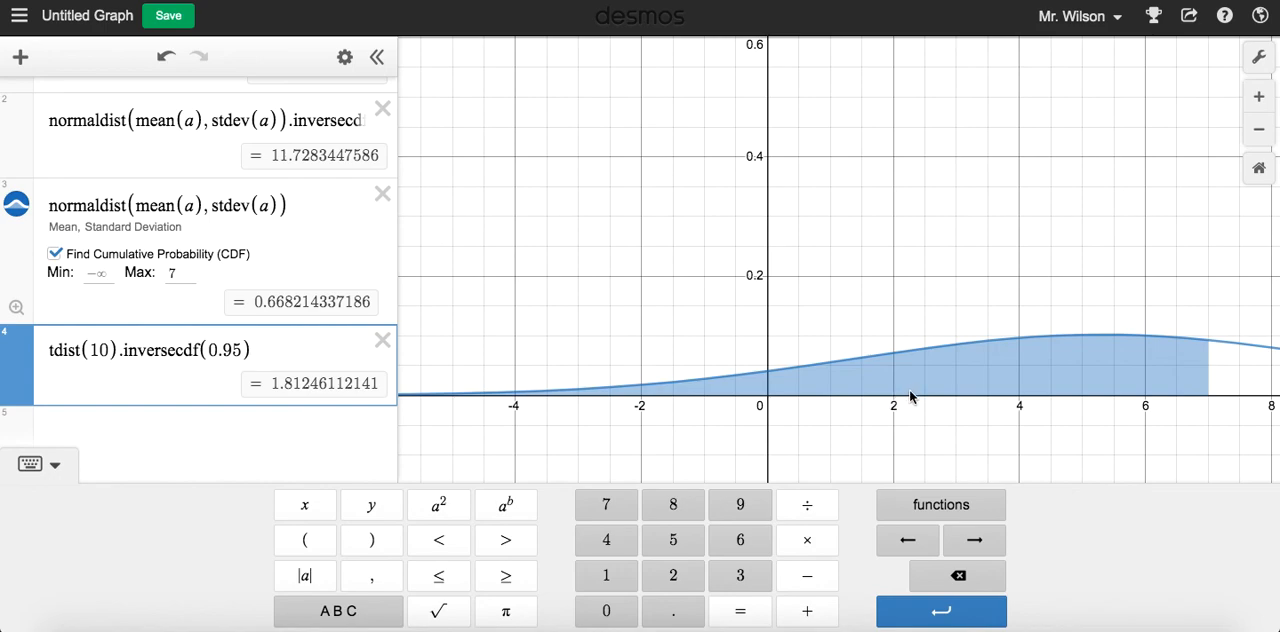
click(935, 506)
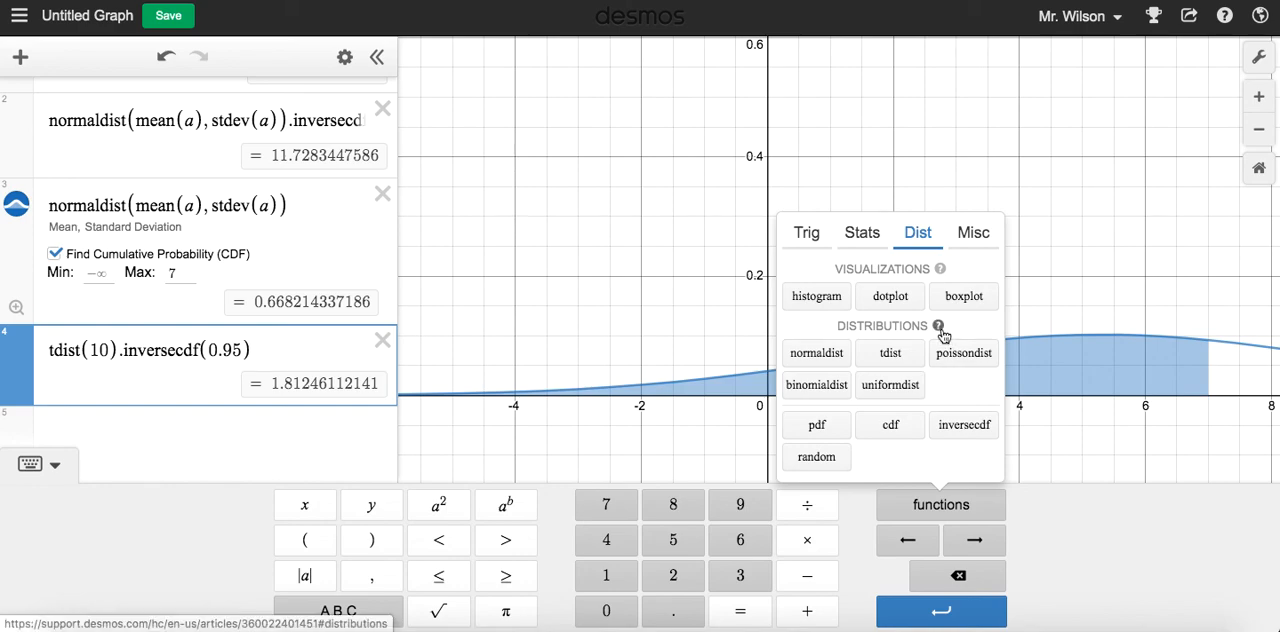
click(862, 238)
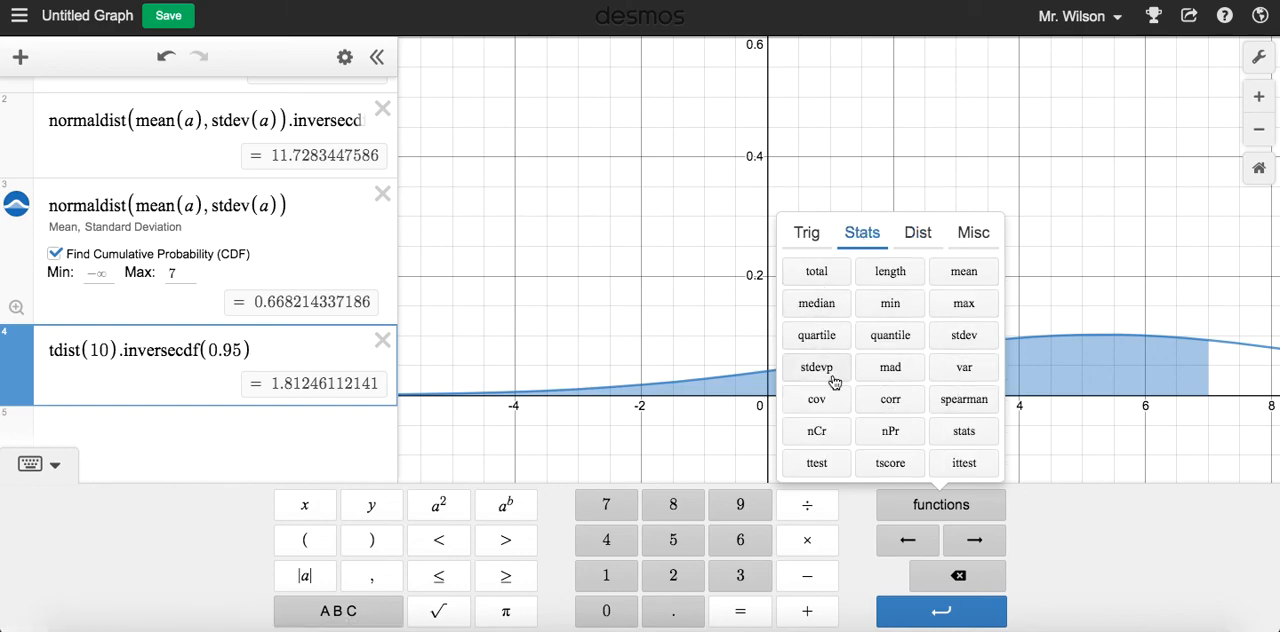
click(918, 240)
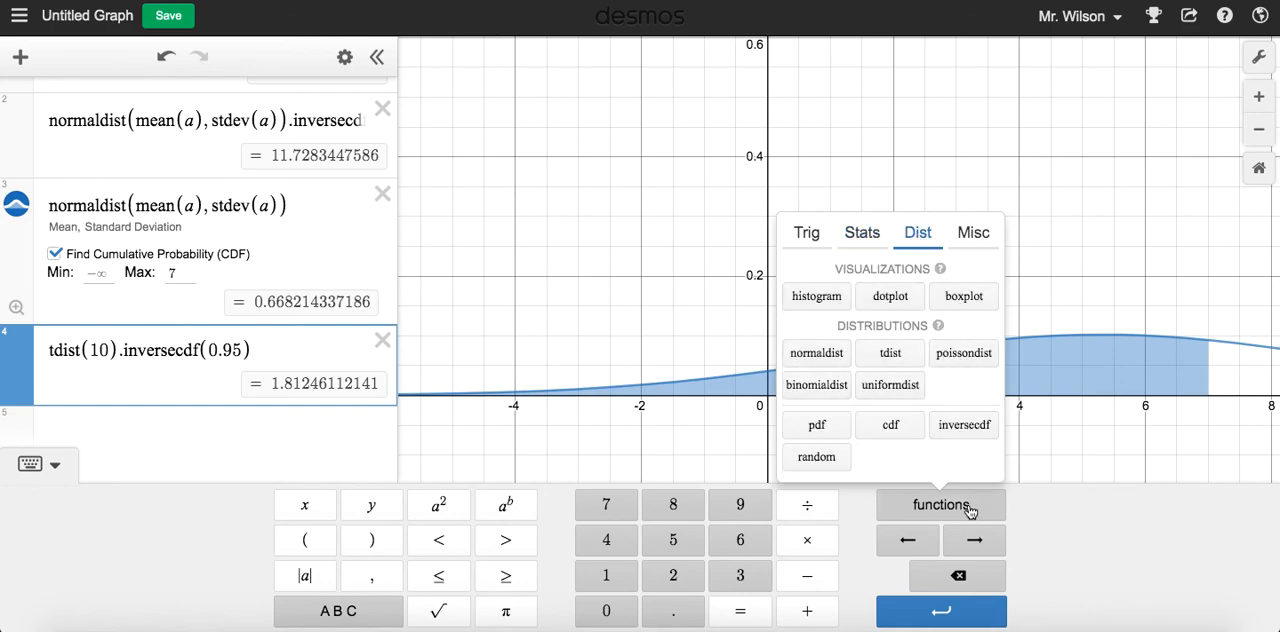
click(968, 511)
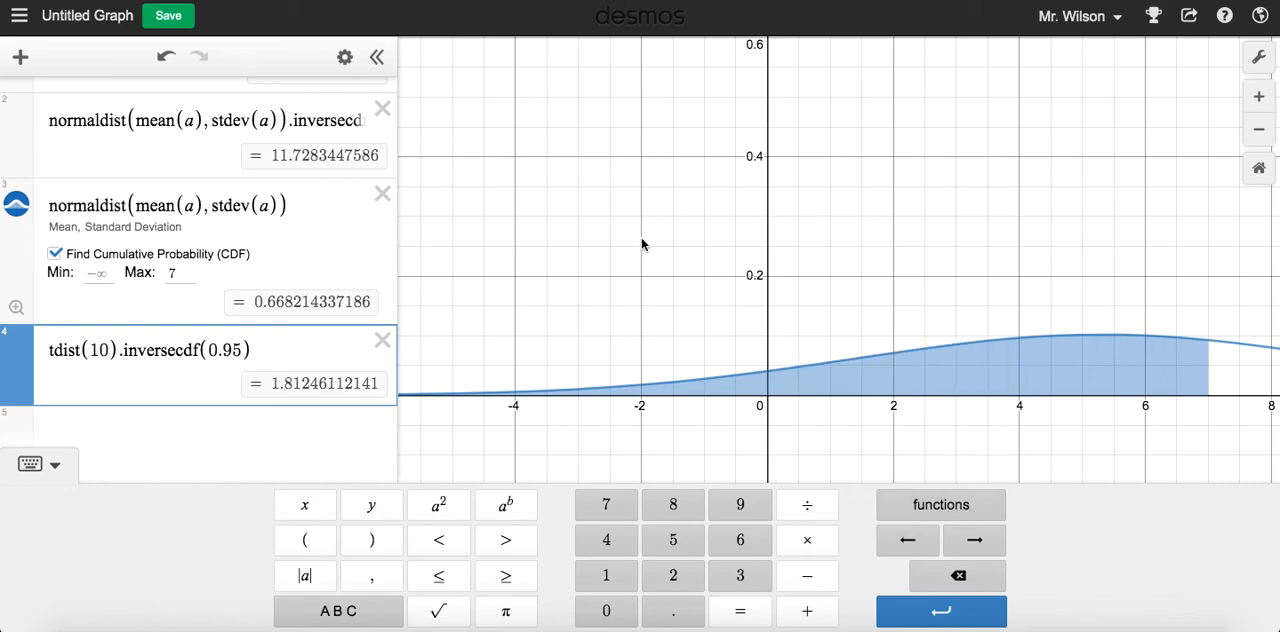